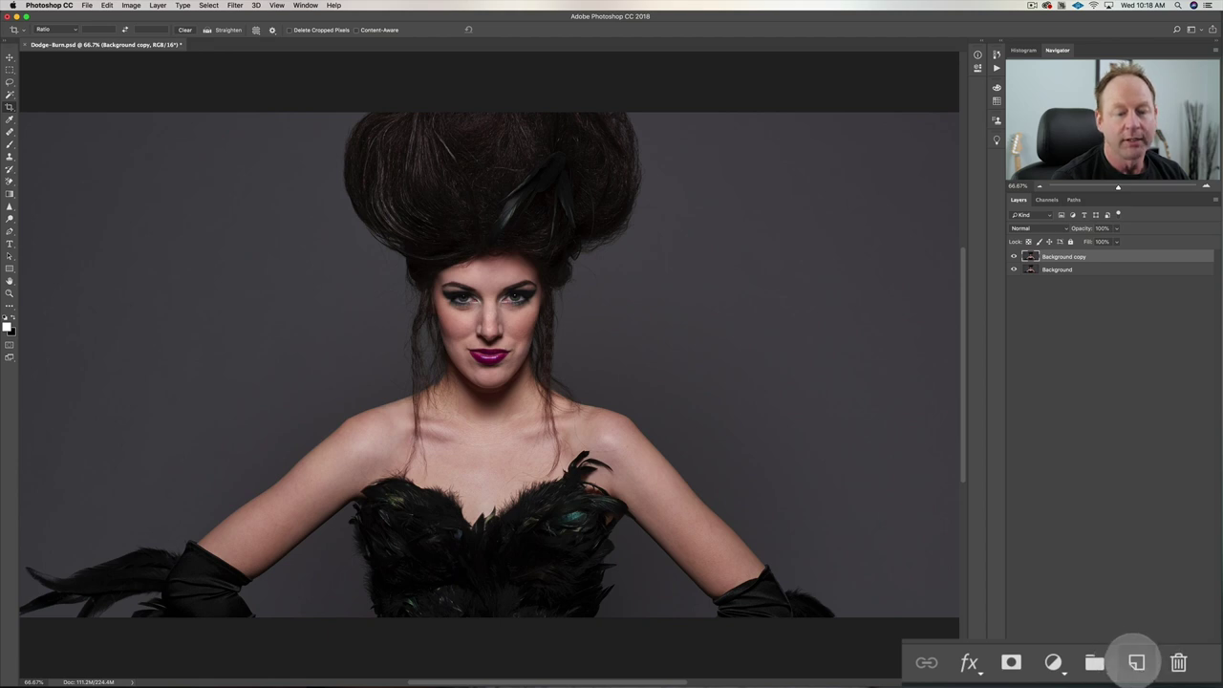
Create a new layer named dodge in Soft Light mode, filled with the 50% gray neutral color
{"action": "left_click", "coordinate": [1137, 662], "text": "alt"}
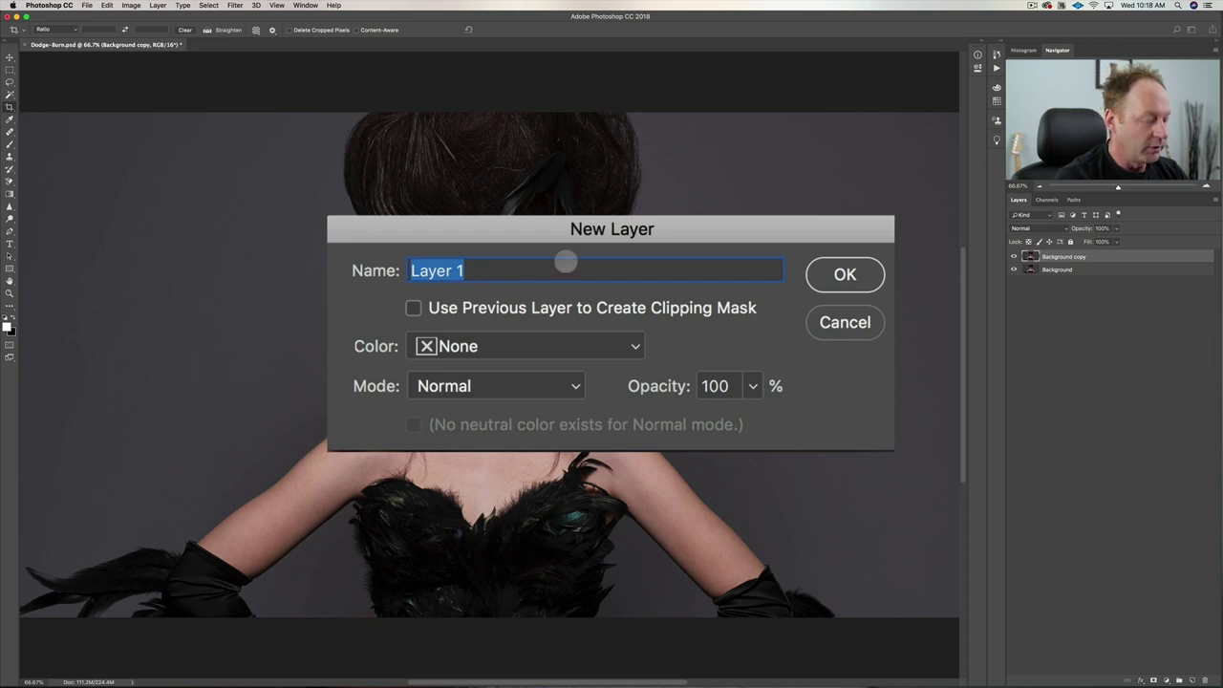
{"action": "type", "text": "dodge"}
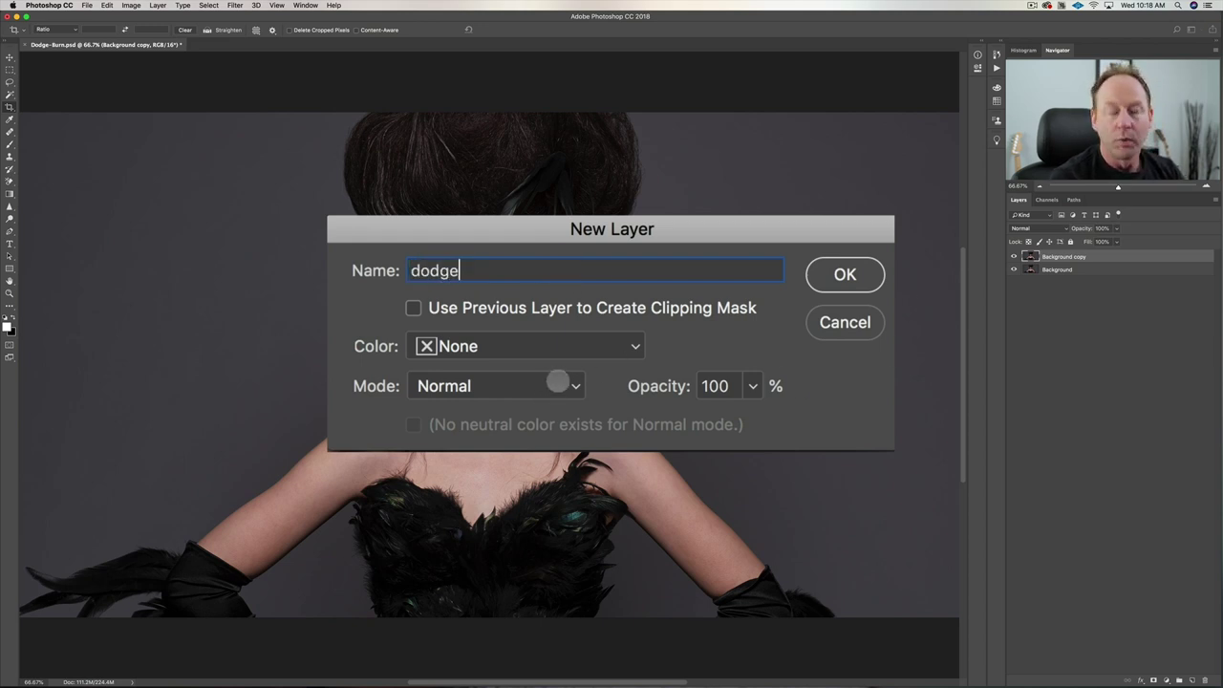
{"action": "left_click", "coordinate": [558, 382]}
{"action": "left_click", "coordinate": [625, 611]}
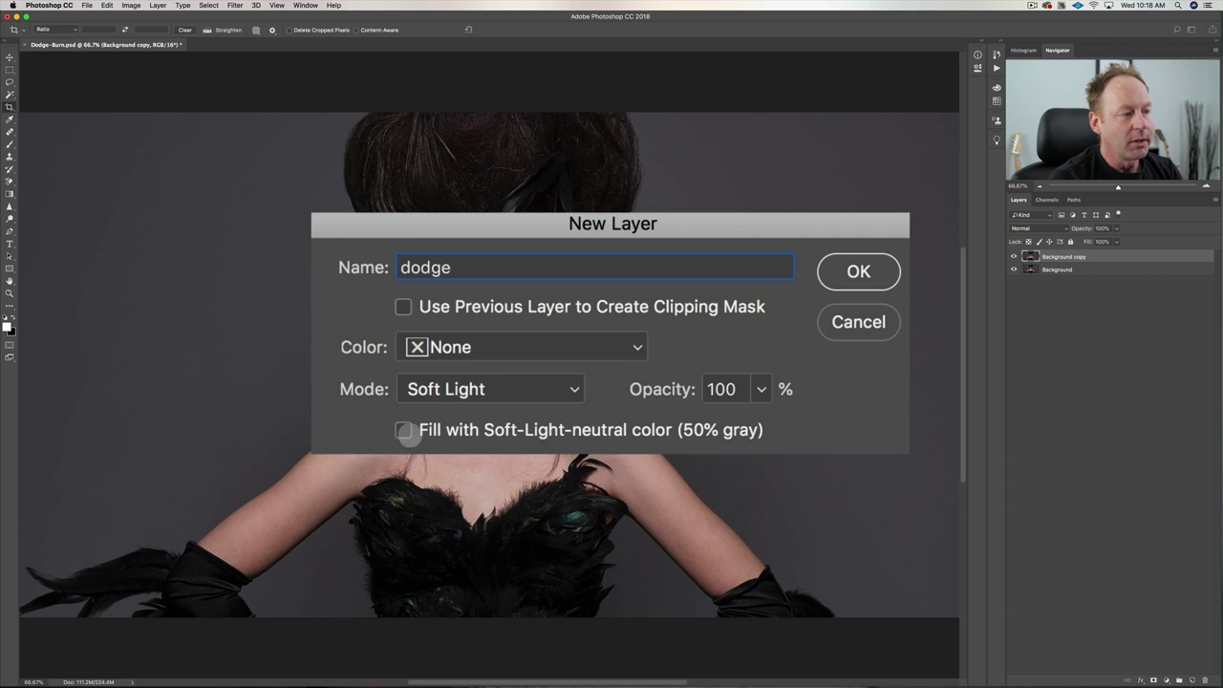
{"action": "left_click", "coordinate": [403, 430]}
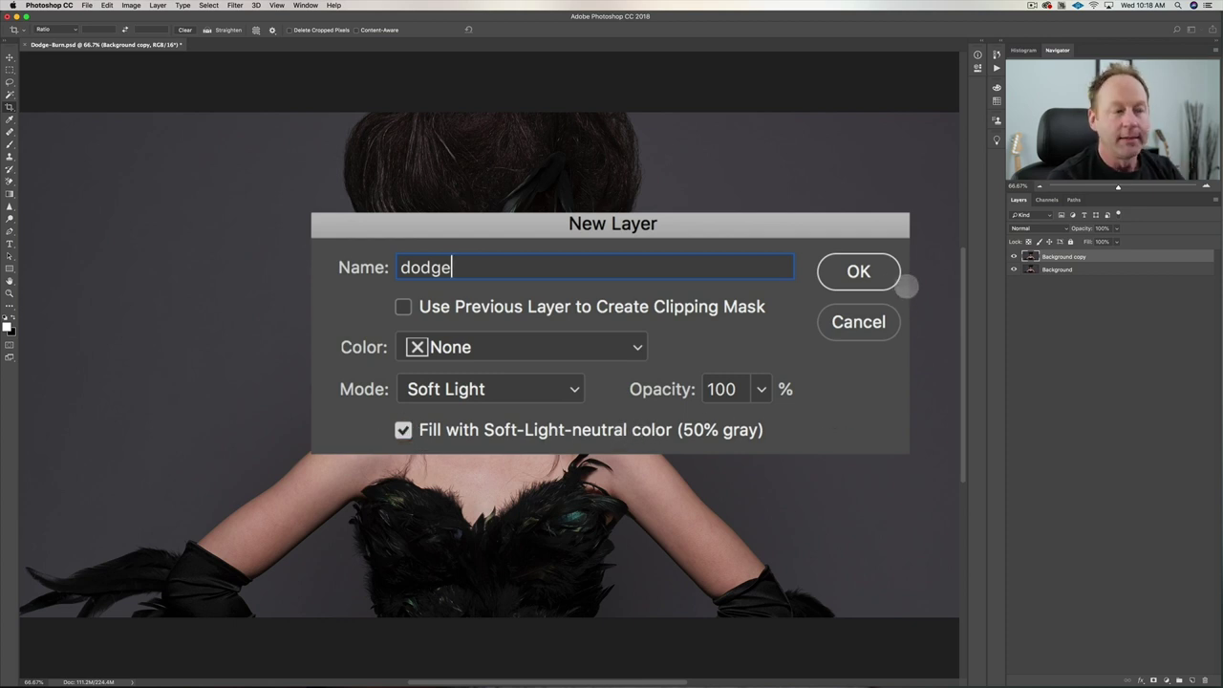
{"action": "left_click", "coordinate": [695, 311]}
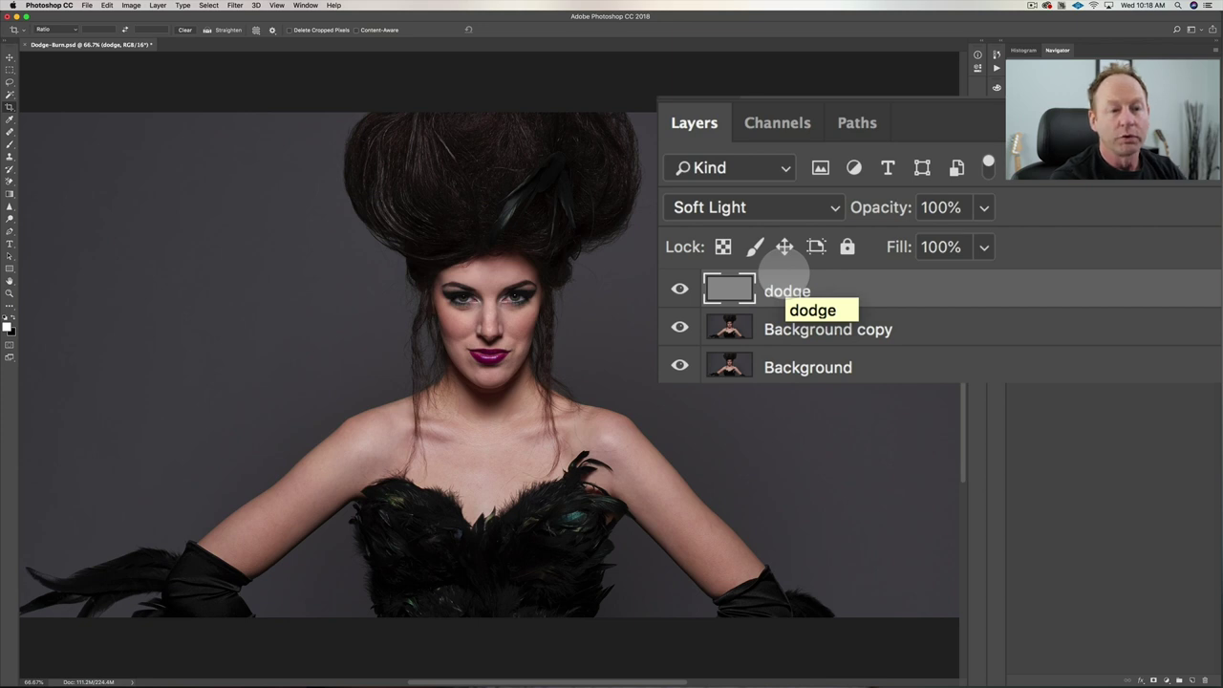
Duplicate the dodge layer and rename the copy Burn
{"action": "key", "text": "super+j"}
{"action": "double_click", "coordinate": [801, 291]}
{"action": "type", "text": "B"}
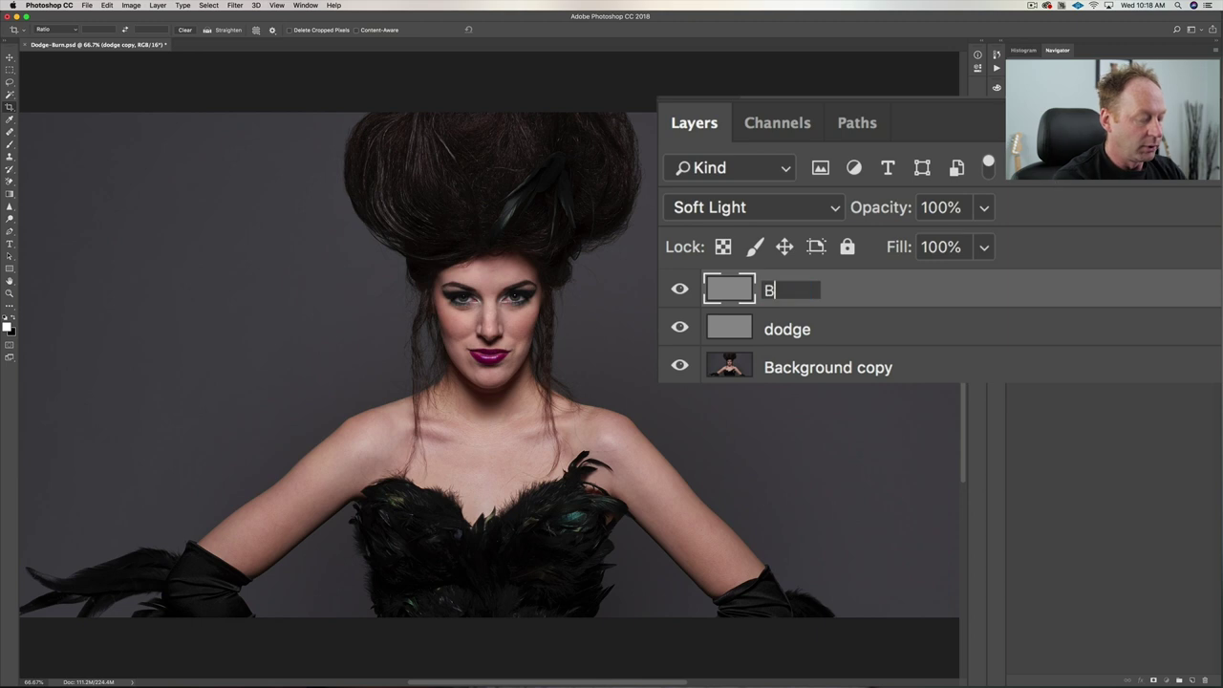
{"action": "type", "text": "urn"}
{"action": "key", "text": "Return"}
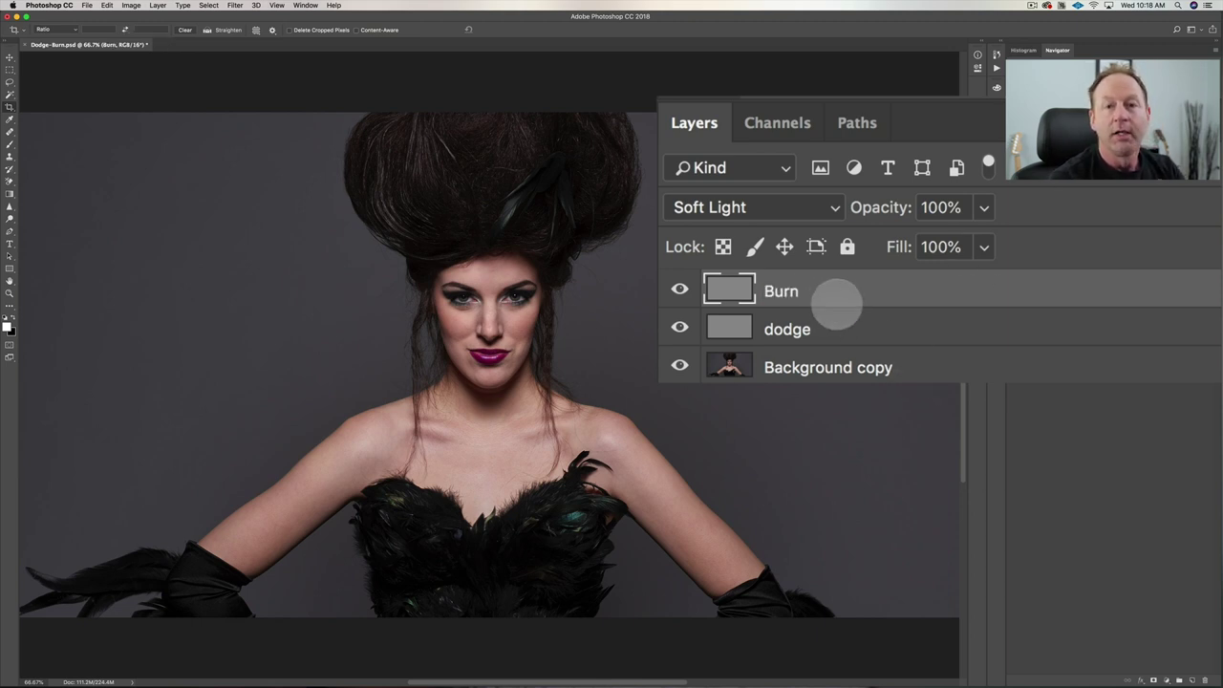
Group the dodge and Burn layers and name the group D B
{"action": "left_click", "coordinate": [845, 325]}
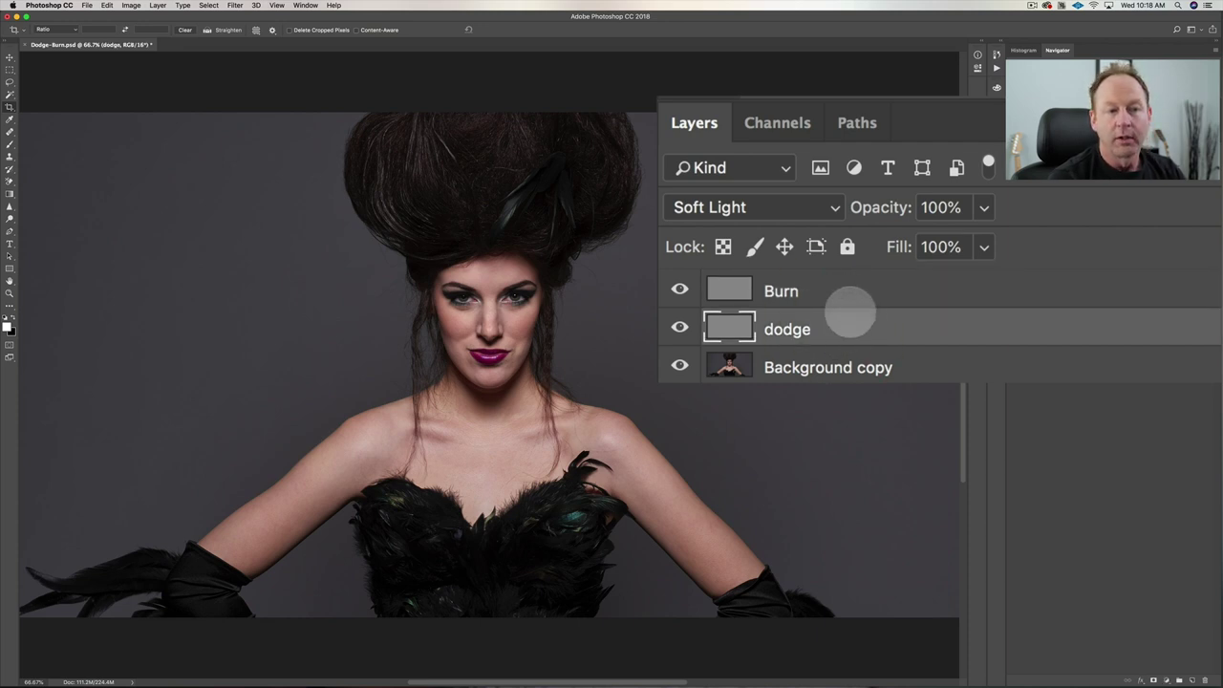
{"action": "left_click", "coordinate": [858, 289], "text": "shift"}
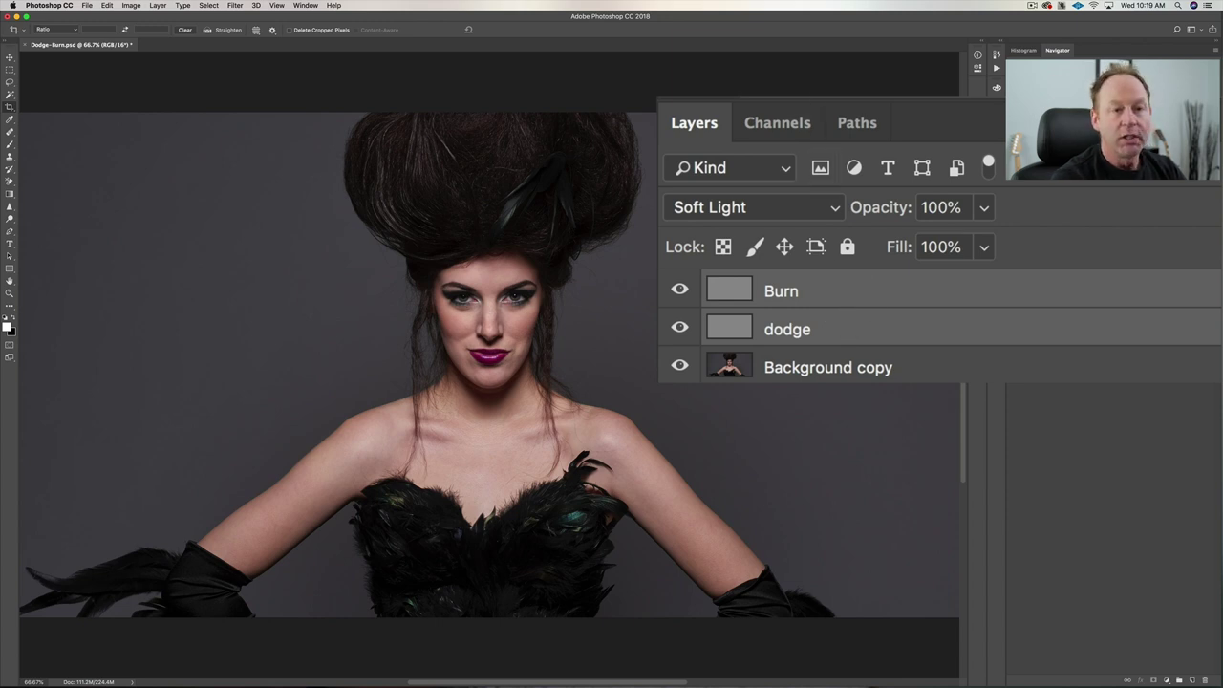
{"action": "key", "text": "super+g"}
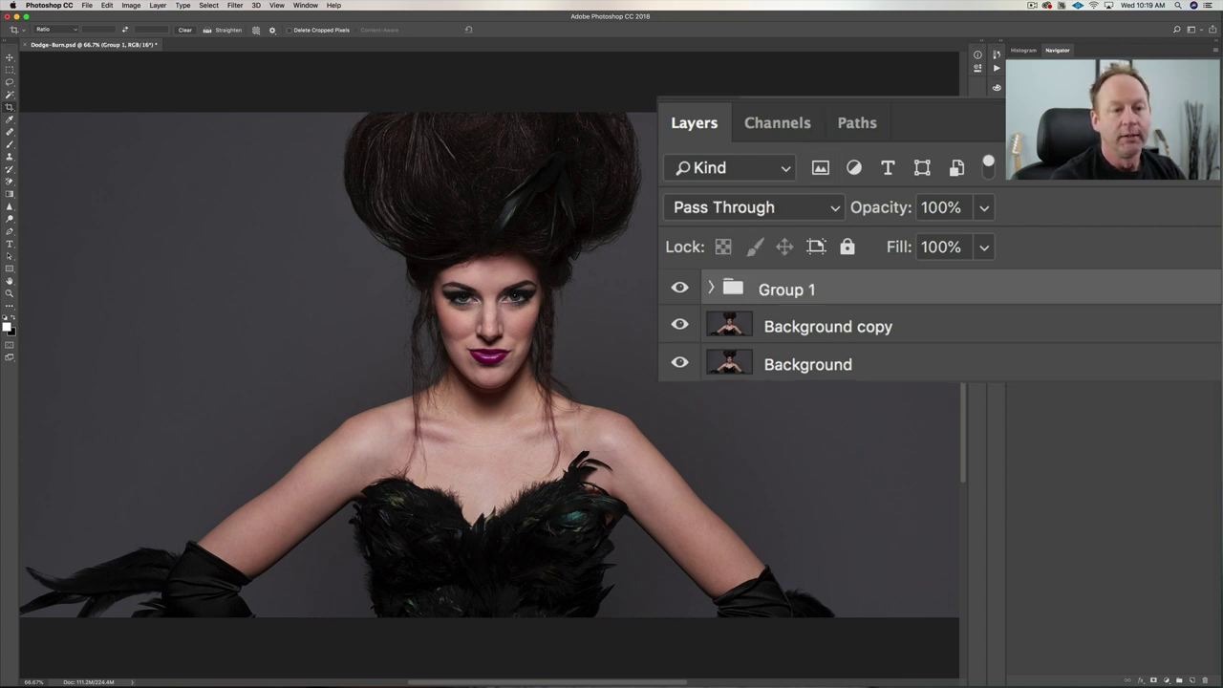
{"action": "double_click", "coordinate": [802, 289]}
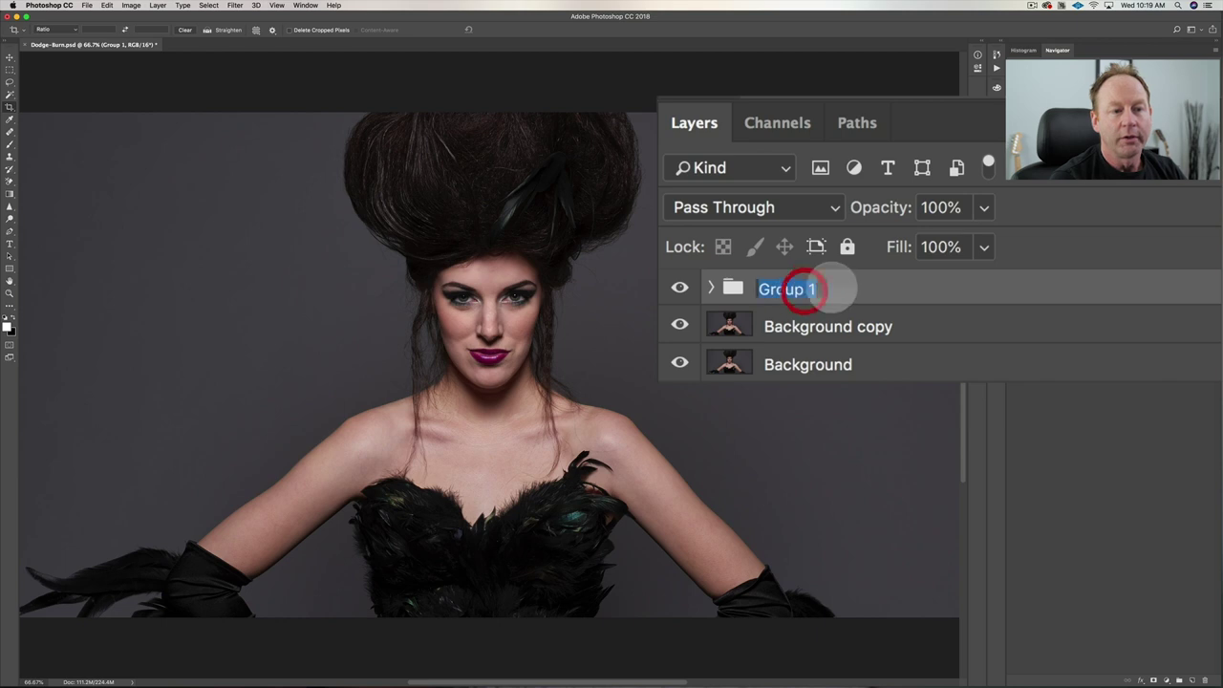
{"action": "type", "text": "D B"}
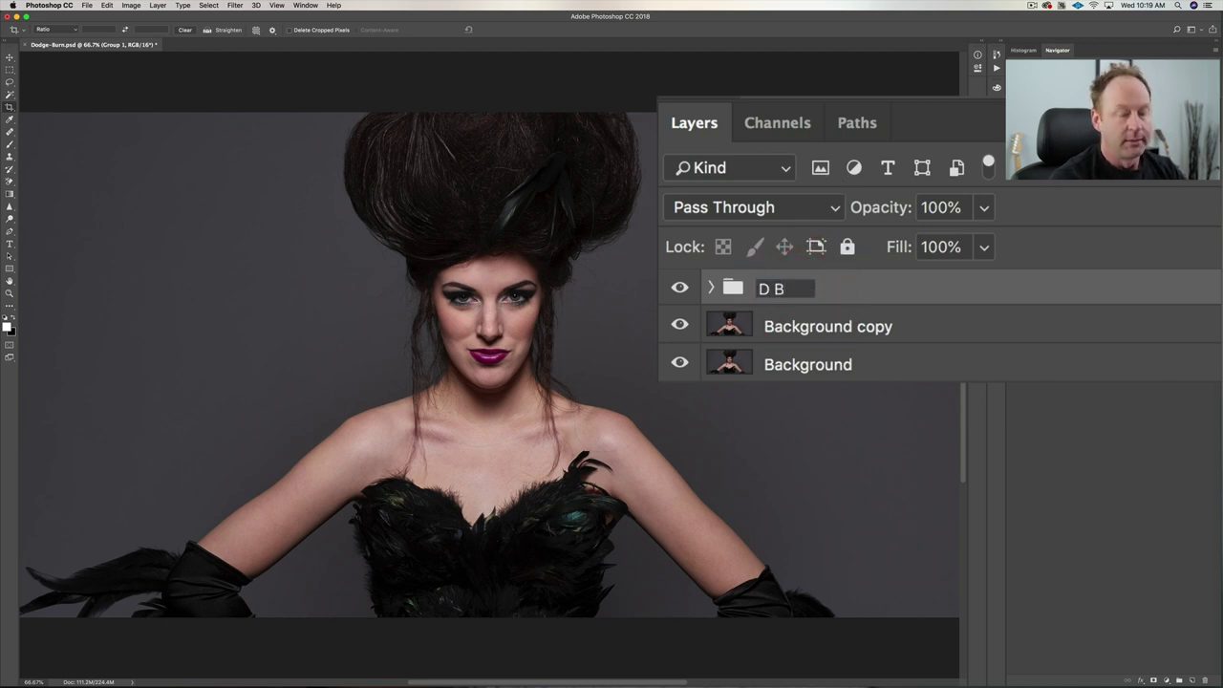
{"action": "key", "text": "Return"}
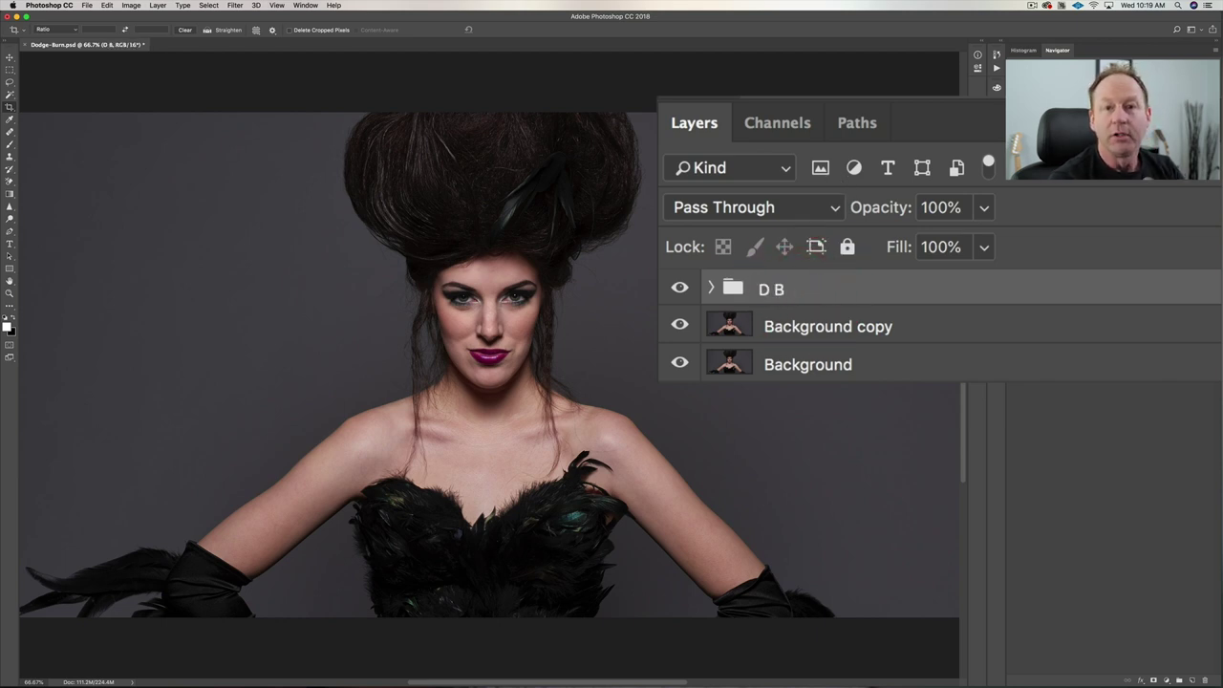
Select the dodge layer inside the D B group and set the Brush tool's flow to 1%
{"action": "left_click", "coordinate": [710, 287]}
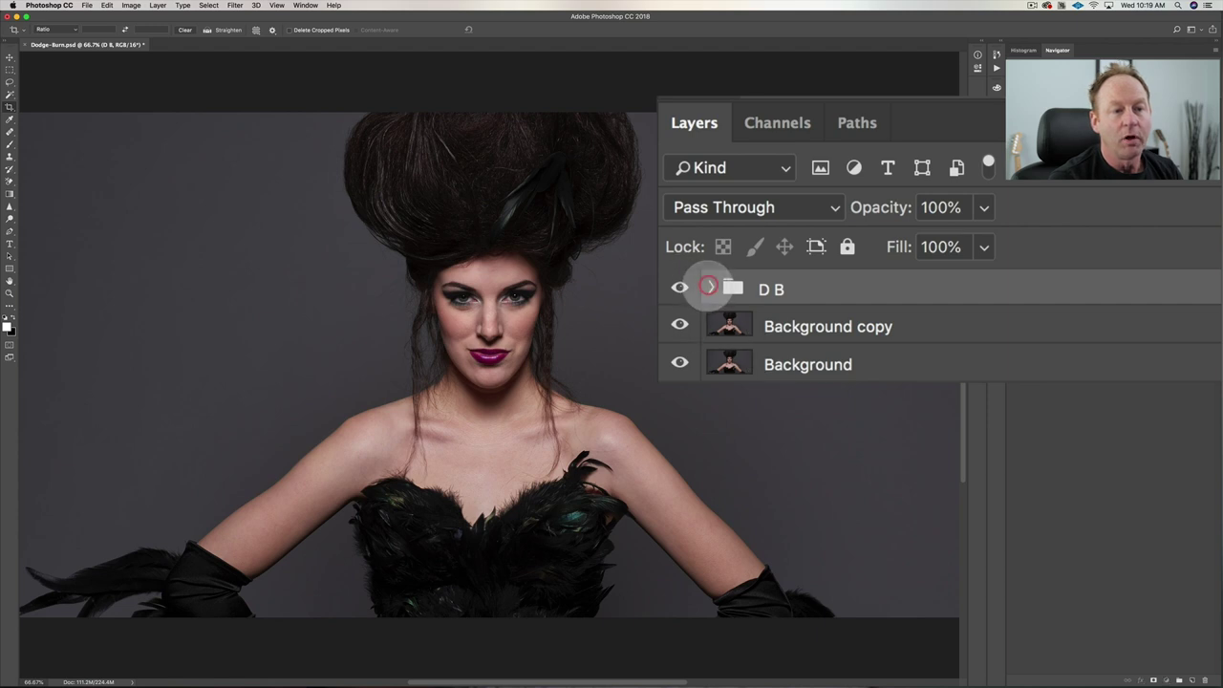
{"action": "left_click", "coordinate": [817, 359]}
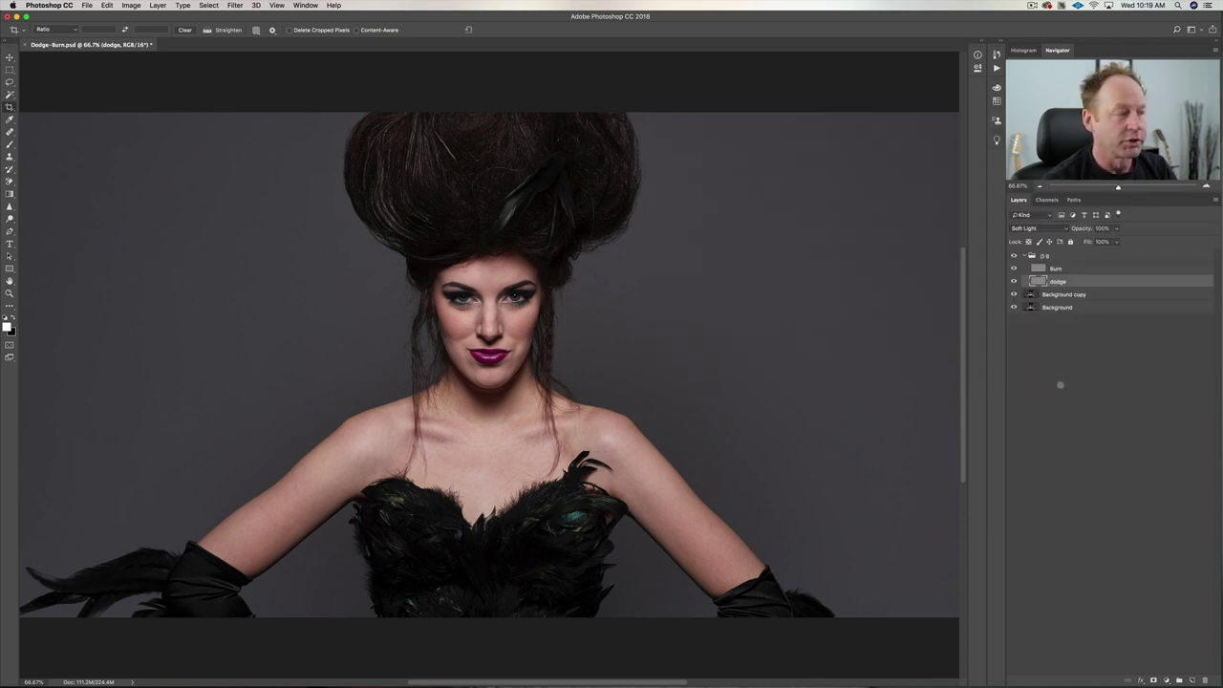
{"action": "key", "text": "b"}
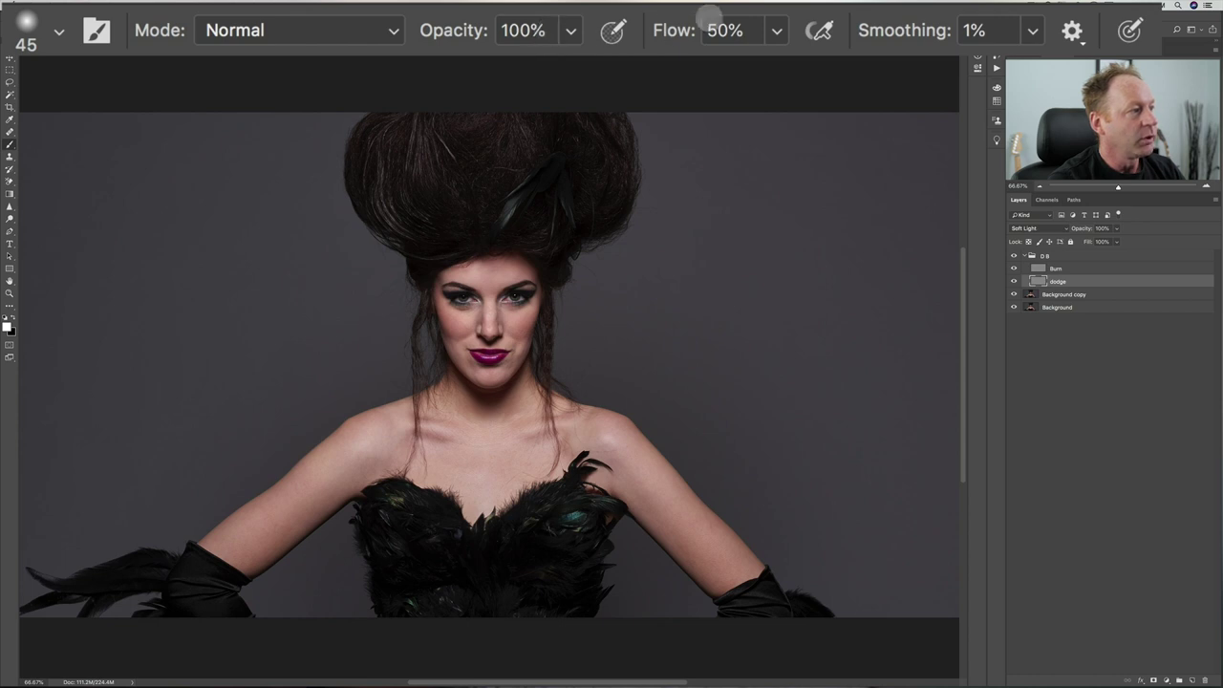
{"action": "left_click", "coordinate": [749, 29]}
{"action": "type", "text": "1"}
{"action": "key", "text": "Return"}
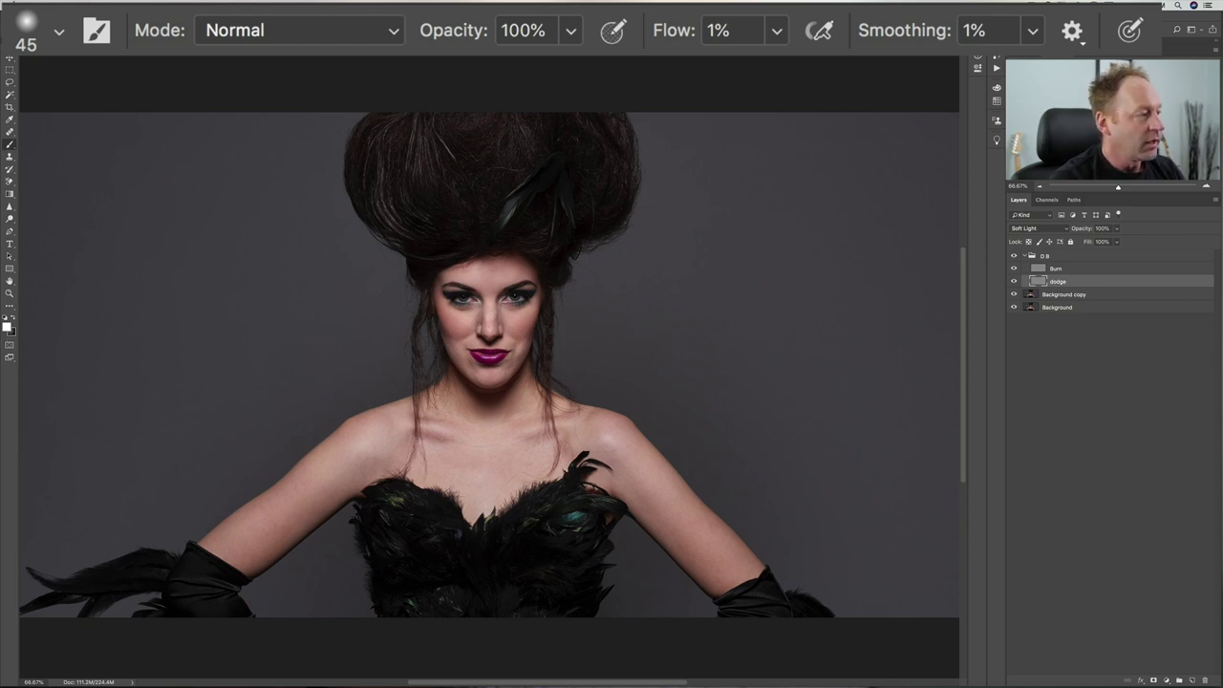
Change the foreground color from the color picker to a bright red
{"action": "left_click", "coordinate": [7, 326]}
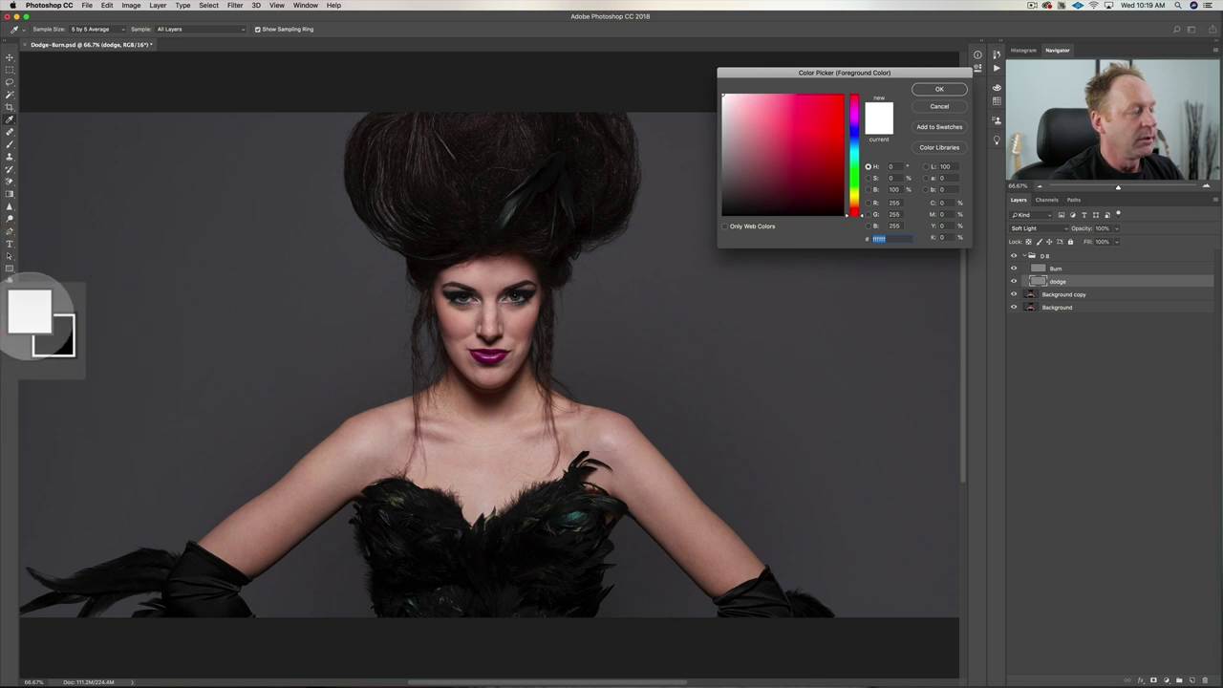
{"action": "left_click", "coordinate": [953, 87]}
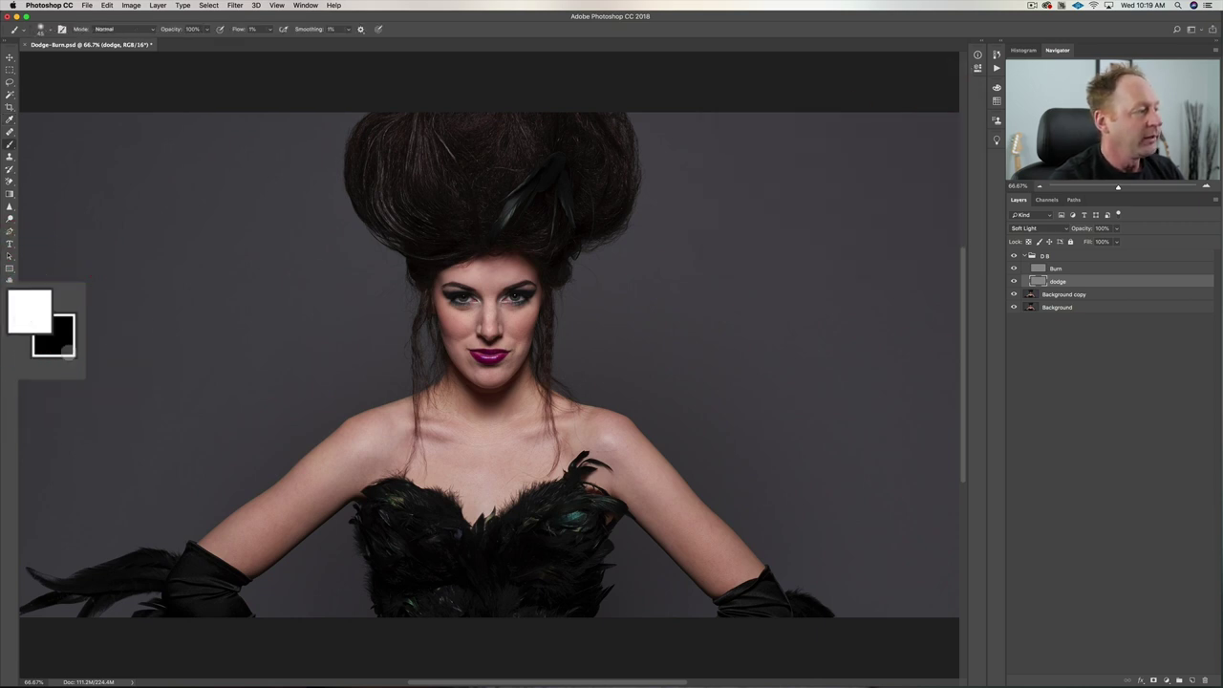
{"action": "left_click", "coordinate": [21, 330]}
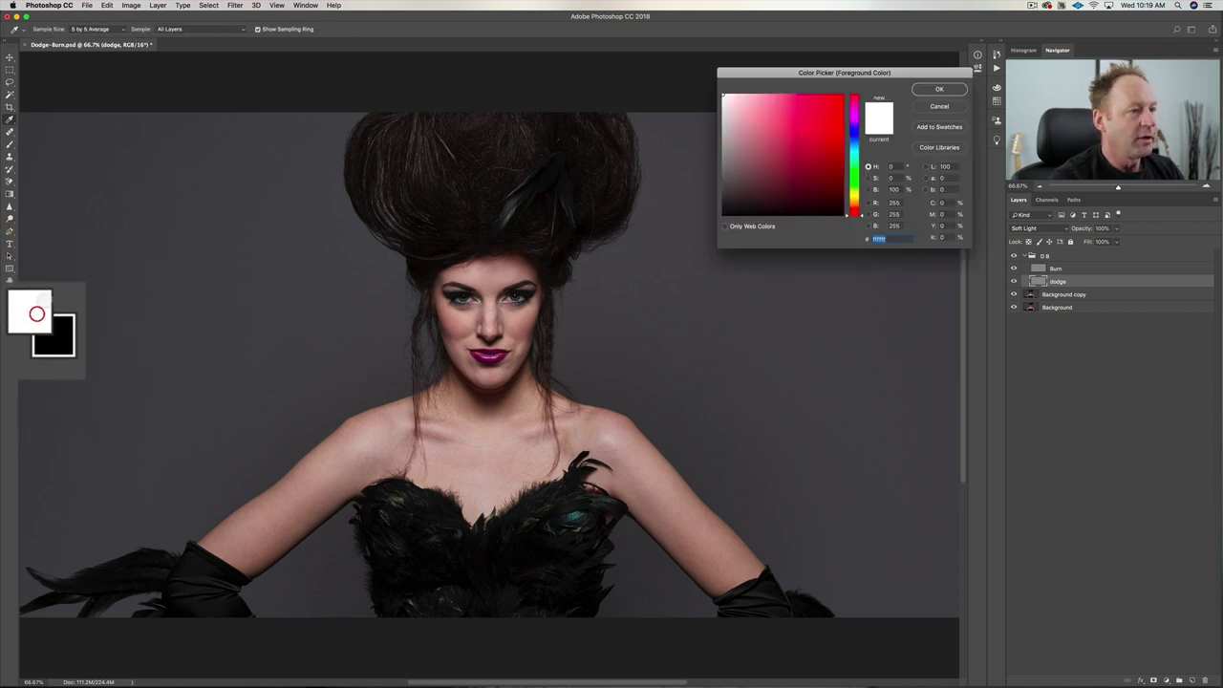
{"action": "left_click", "coordinate": [815, 133]}
{"action": "left_click", "coordinate": [937, 89]}
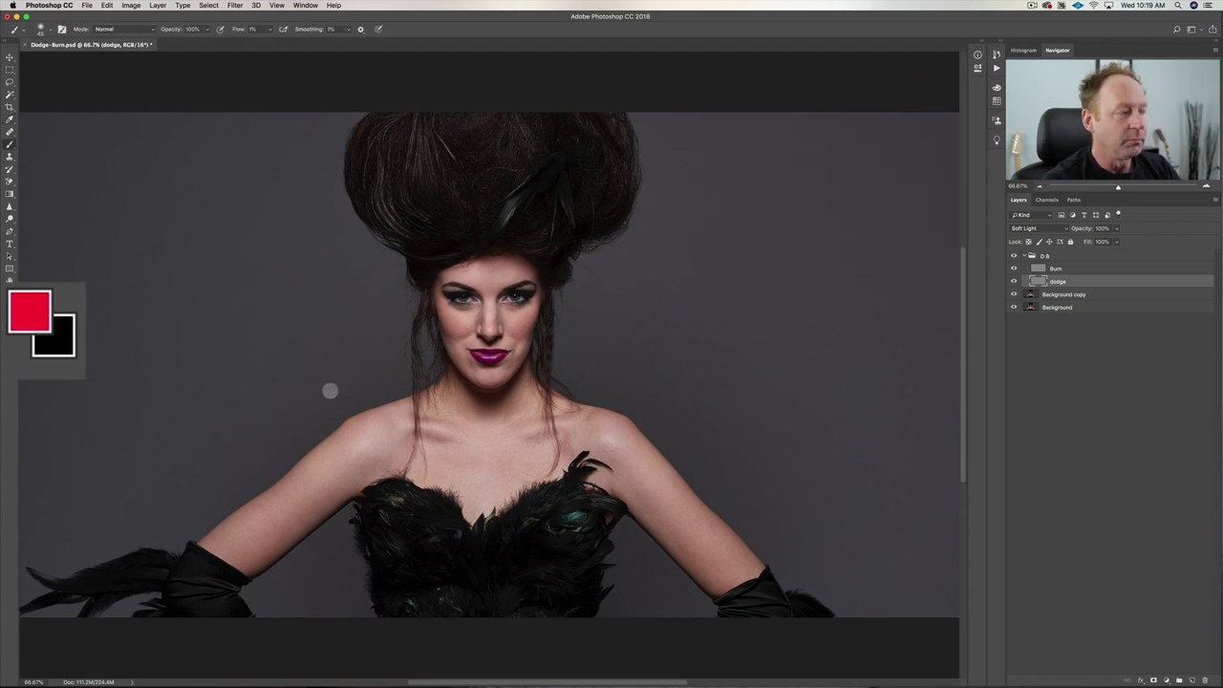
Try swapping the foreground and background colors, and restore the default black and white with white as the foreground
{"action": "key", "text": "x"}
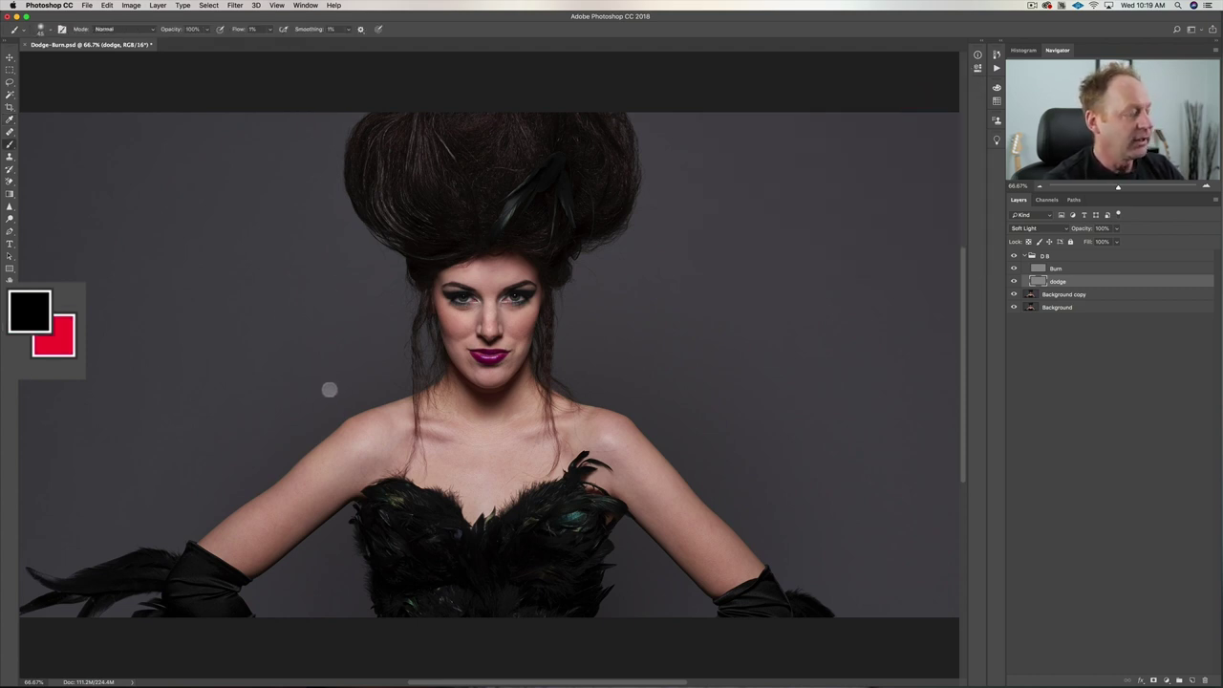
{"action": "key", "text": "x"}
{"action": "key", "text": "x"}
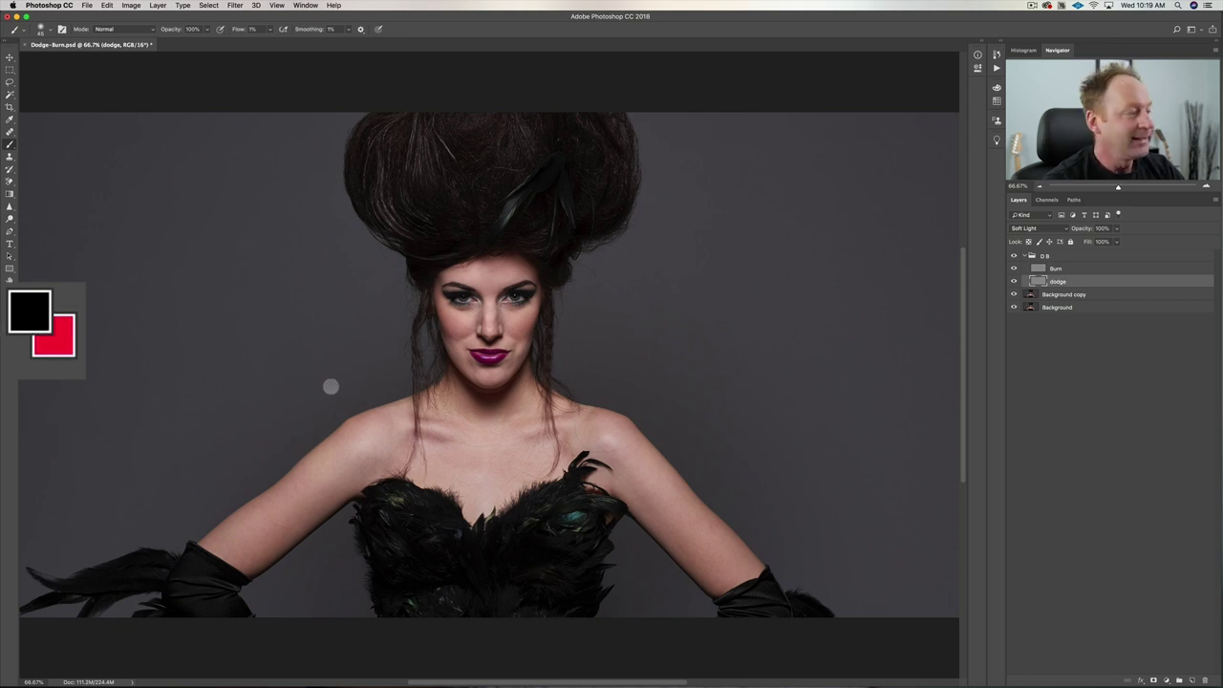
{"action": "key", "text": "d"}
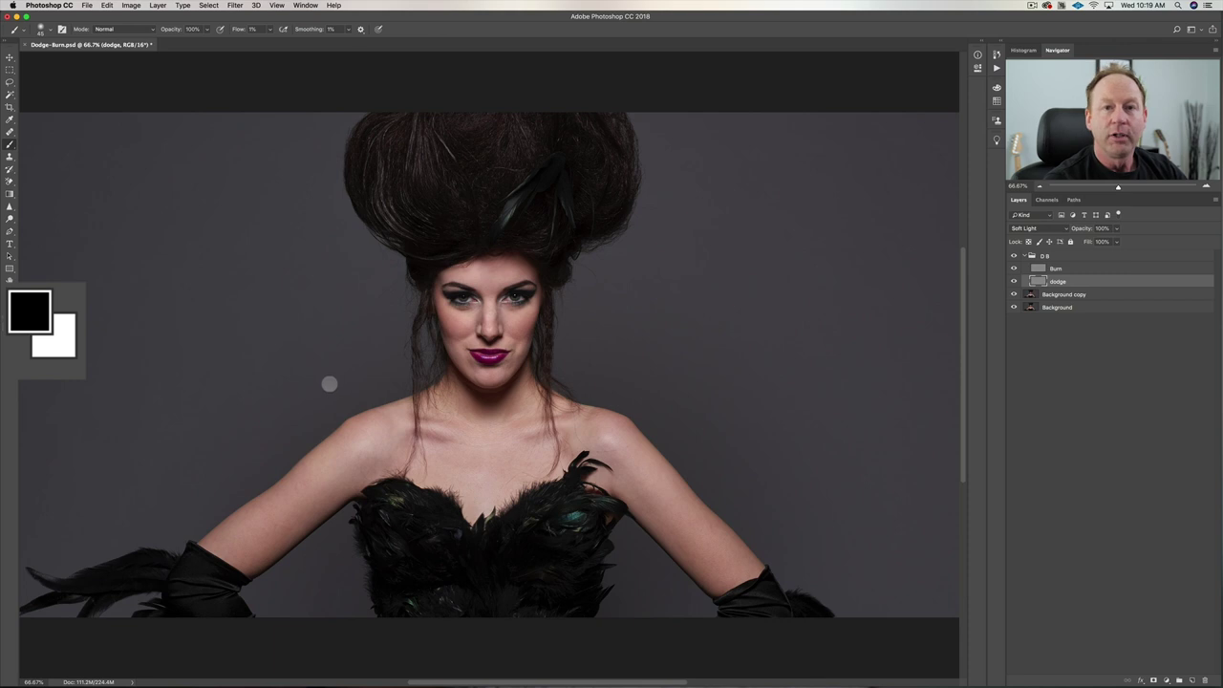
{"action": "key", "text": "x"}
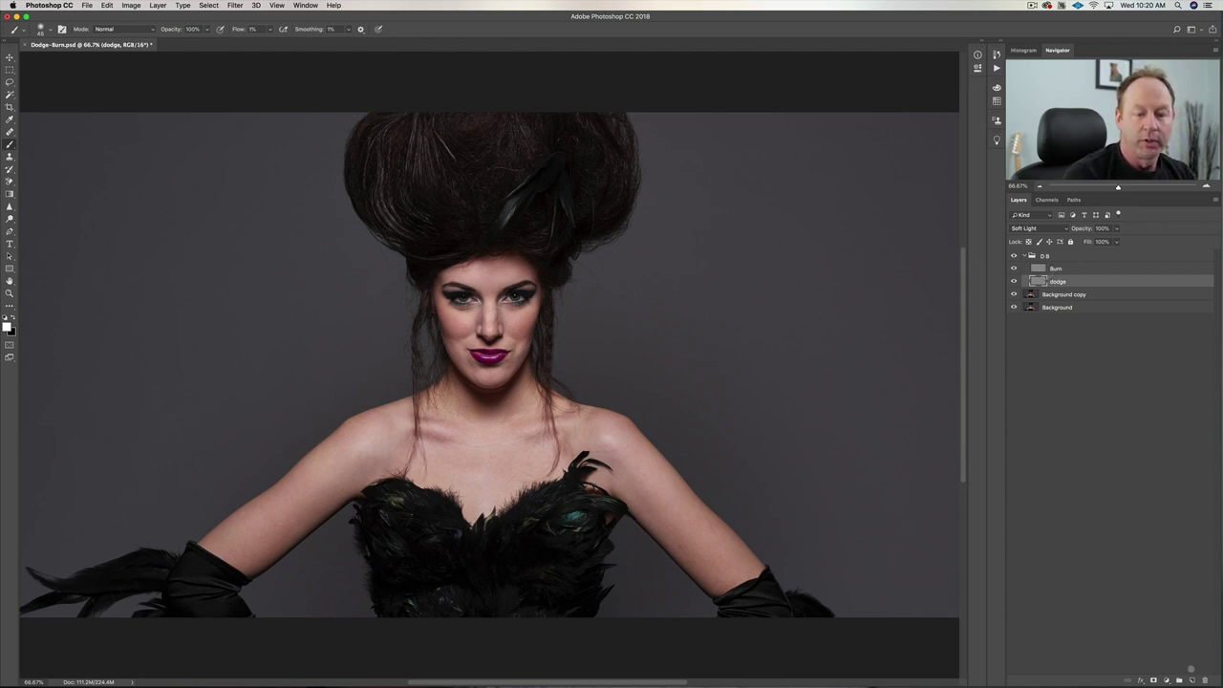
Add a new layer above Burn in the D B group and pick a bright red foreground color
{"action": "left_click", "coordinate": [1192, 679]}
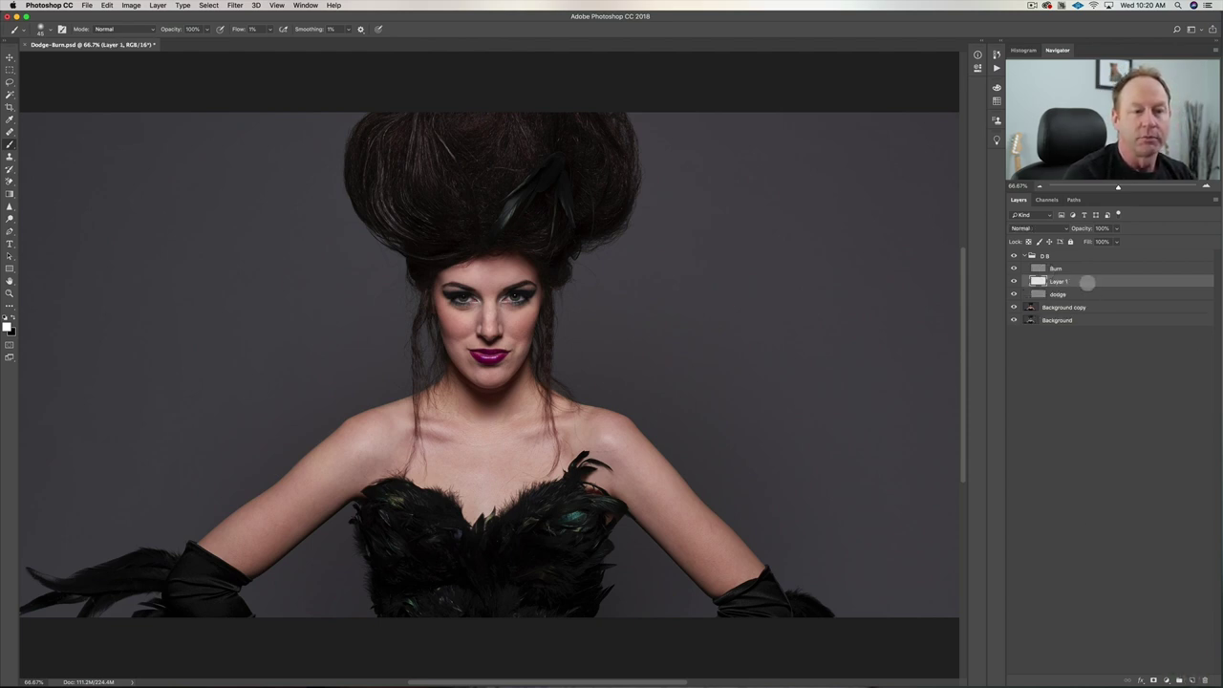
{"action": "left_click_drag", "start_coordinate": [1087, 281], "coordinate": [1081, 266]}
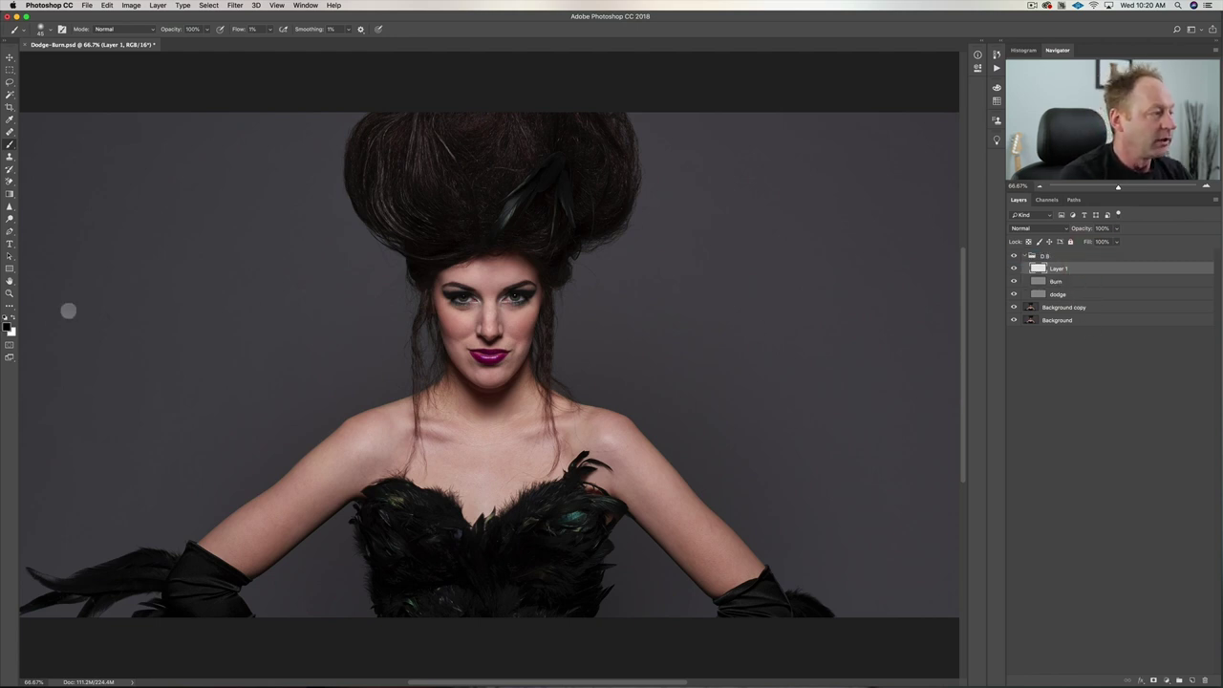
{"action": "left_click", "coordinate": [9, 326]}
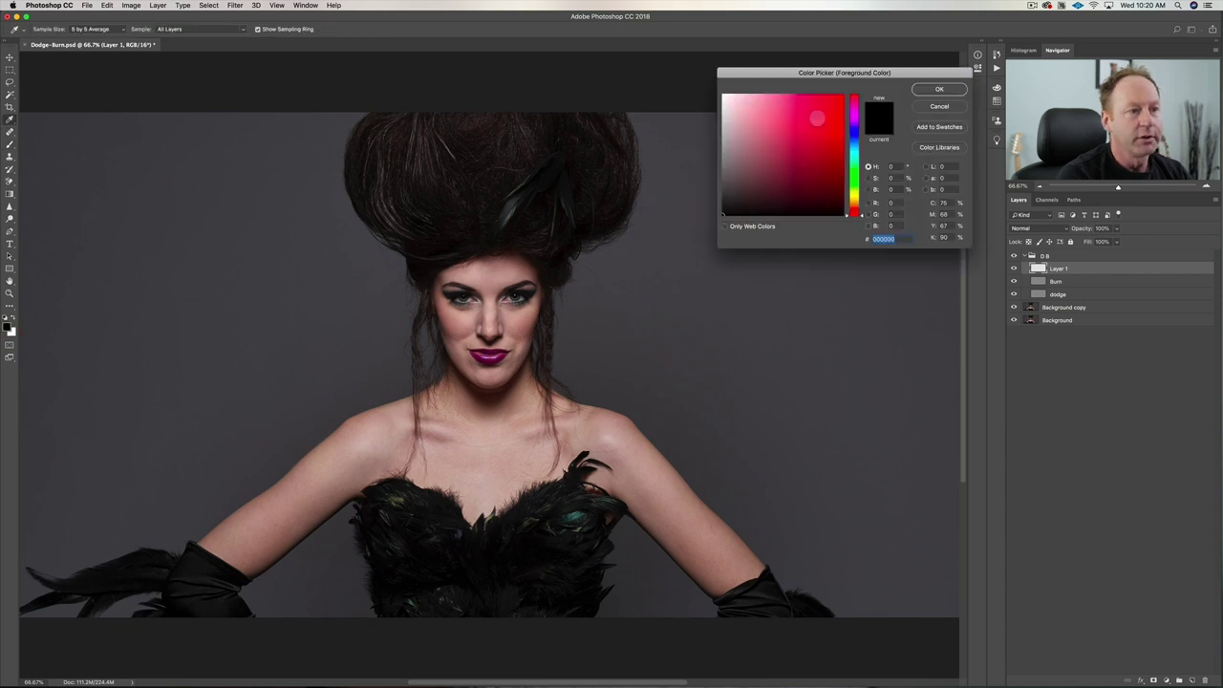
{"action": "left_click", "coordinate": [820, 114]}
{"action": "left_click", "coordinate": [940, 89]}
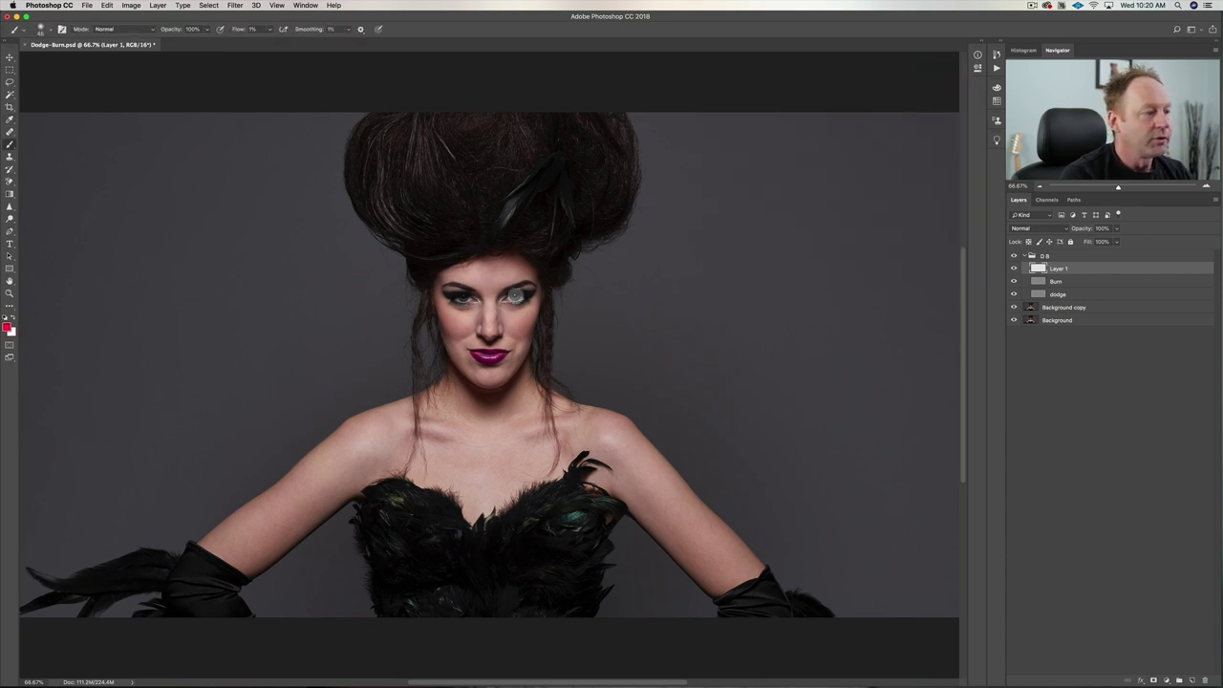
With the brush flow at 100%, paint red guide marks on the forehead, nose bridge, under the eyes, outer brows and chin
{"action": "mouse_move", "coordinate": [482, 241]}
{"action": "left_mouse_down"}
{"action": "mouse_move", "coordinate": [532, 261]}
{"action": "mouse_move", "coordinate": [509, 180]}
{"action": "left_mouse_up"}
{"action": "left_click", "coordinate": [254, 29]}
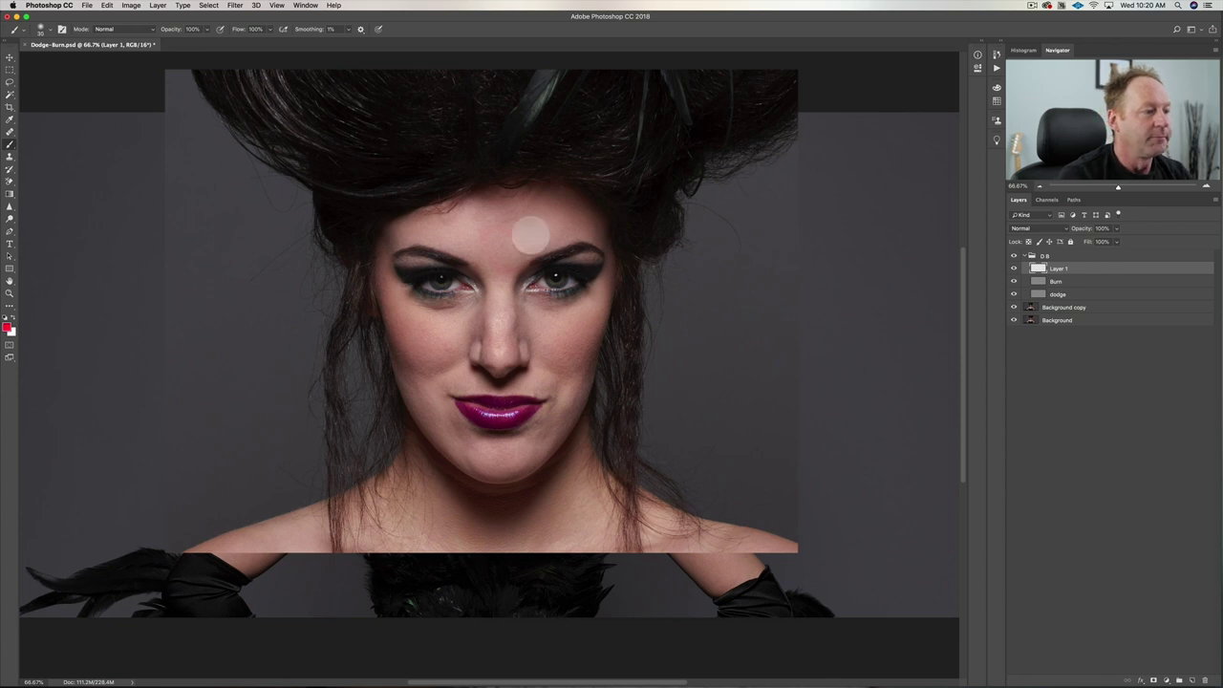
{"action": "mouse_move", "coordinate": [488, 230]}
{"action": "left_mouse_down"}
{"action": "mouse_move", "coordinate": [491, 265]}
{"action": "mouse_move", "coordinate": [514, 260]}
{"action": "mouse_move", "coordinate": [521, 230]}
{"action": "mouse_move", "coordinate": [489, 225]}
{"action": "left_mouse_up"}
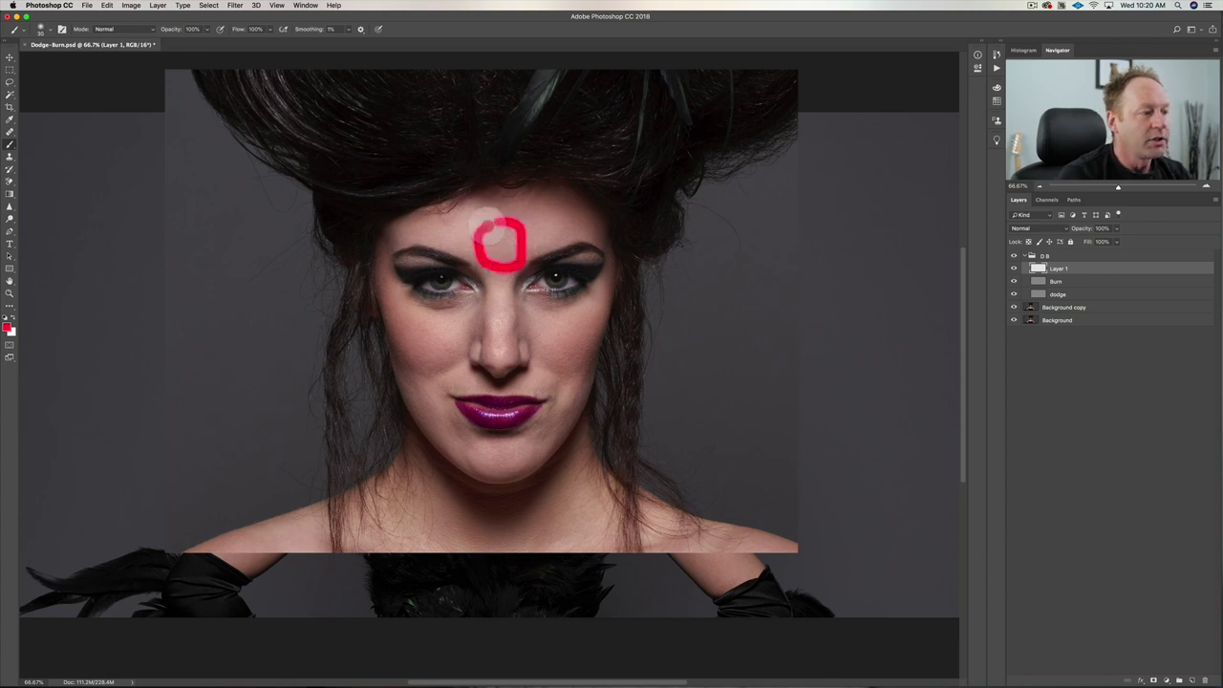
{"action": "mouse_move", "coordinate": [497, 280]}
{"action": "left_mouse_down"}
{"action": "mouse_move", "coordinate": [504, 331]}
{"action": "mouse_move", "coordinate": [542, 315]}
{"action": "mouse_move", "coordinate": [571, 332]}
{"action": "mouse_move", "coordinate": [542, 308]}
{"action": "mouse_move", "coordinate": [571, 323]}
{"action": "left_mouse_up"}
{"action": "left_click", "coordinate": [542, 315]}
{"action": "mouse_move", "coordinate": [417, 311]}
{"action": "left_mouse_down"}
{"action": "mouse_move", "coordinate": [463, 315]}
{"action": "mouse_move", "coordinate": [451, 330]}
{"action": "mouse_move", "coordinate": [412, 313]}
{"action": "mouse_move", "coordinate": [441, 303]}
{"action": "left_mouse_up"}
{"action": "left_click", "coordinate": [432, 324]}
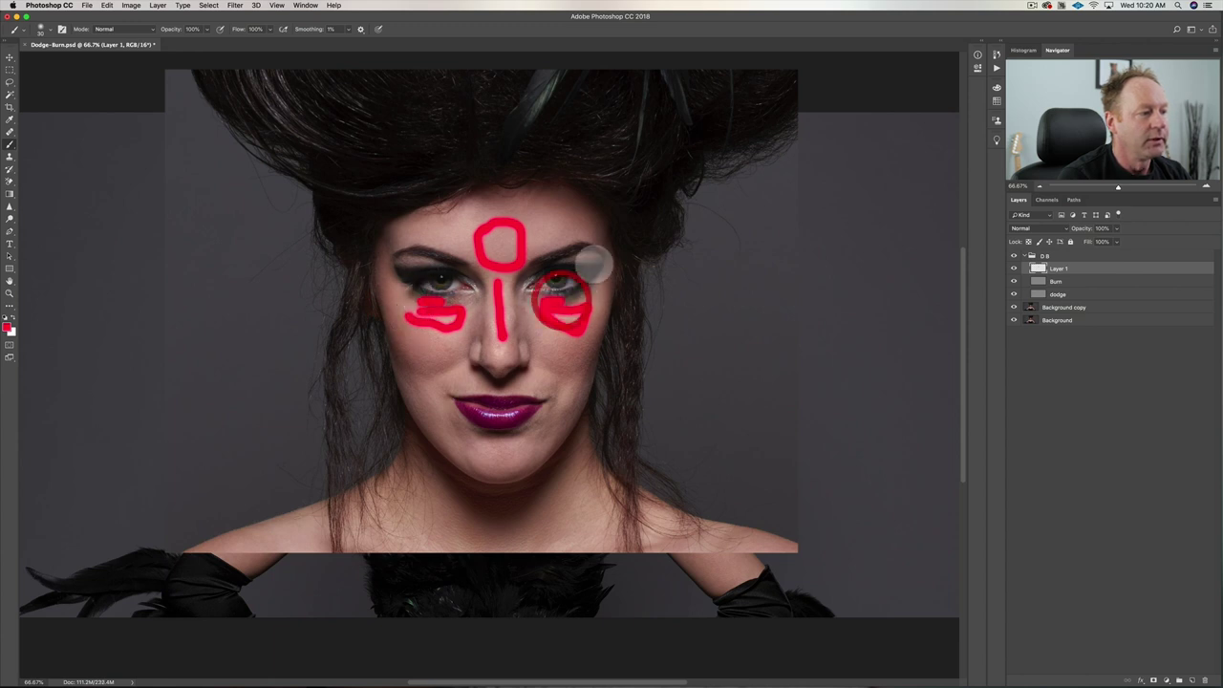
{"action": "left_click", "coordinate": [590, 256]}
{"action": "left_click", "coordinate": [405, 258]}
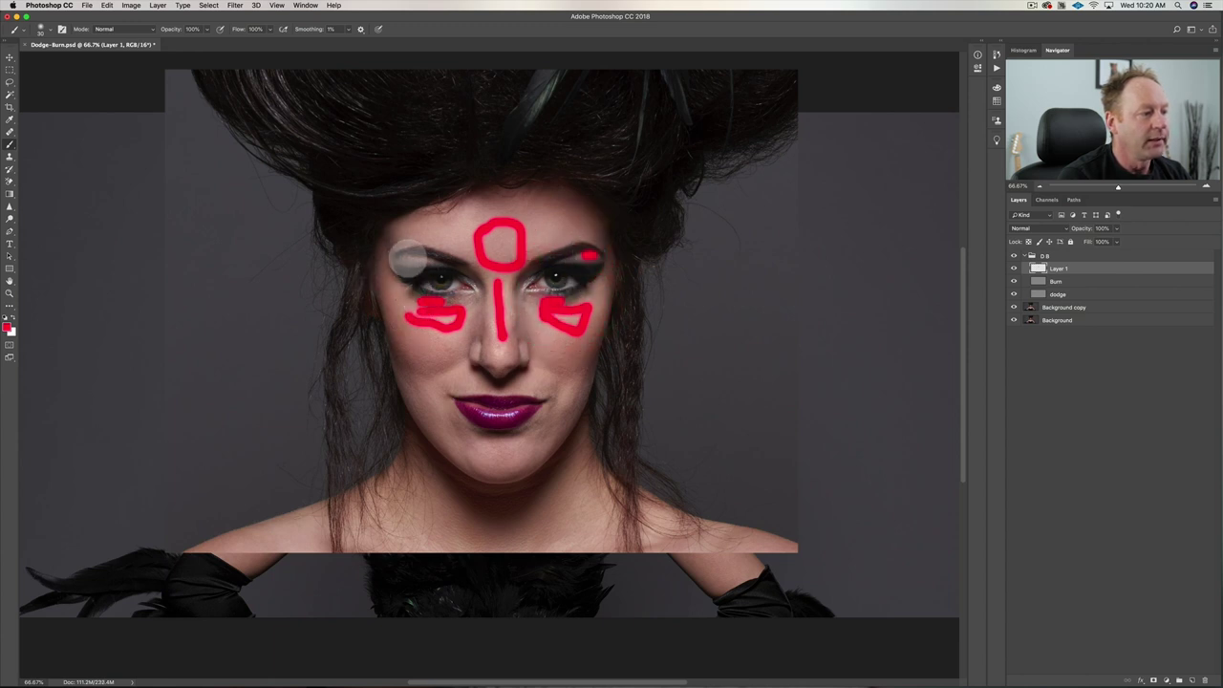
{"action": "mouse_move", "coordinate": [497, 442]}
{"action": "left_mouse_down"}
{"action": "mouse_move", "coordinate": [485, 455]}
{"action": "mouse_move", "coordinate": [511, 449]}
{"action": "mouse_move", "coordinate": [499, 453]}
{"action": "left_mouse_up"}
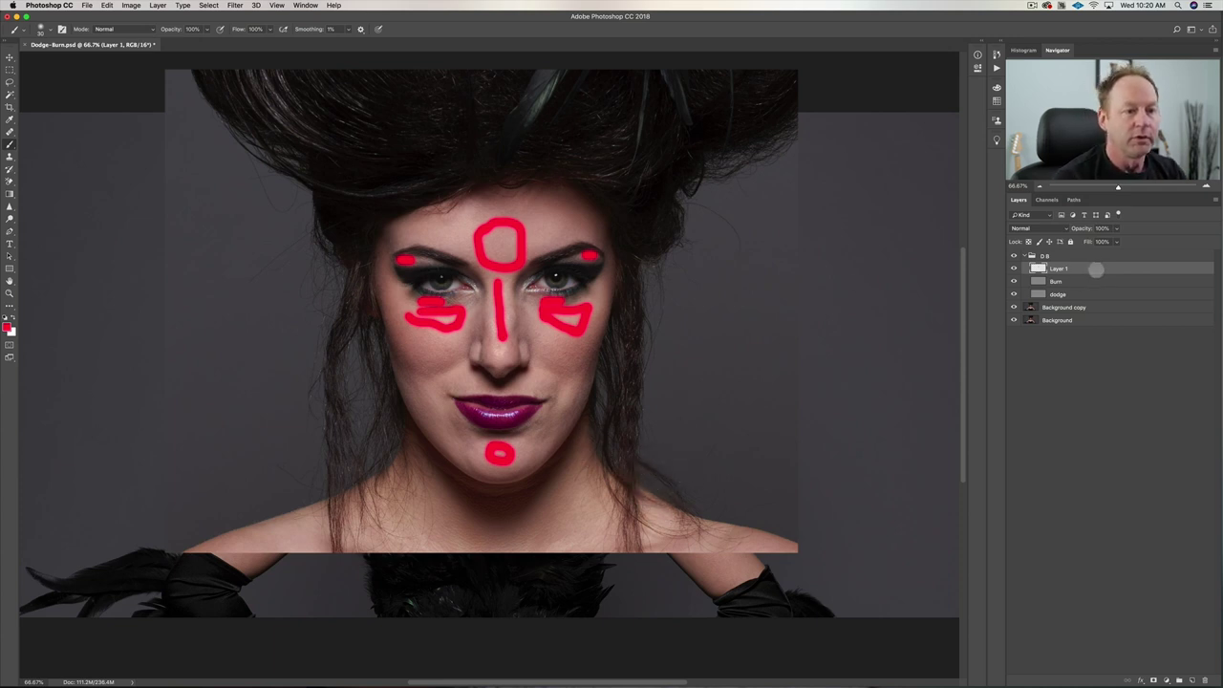
Delete the layer holding the red guide marks
{"action": "key", "text": "BackSpace"}
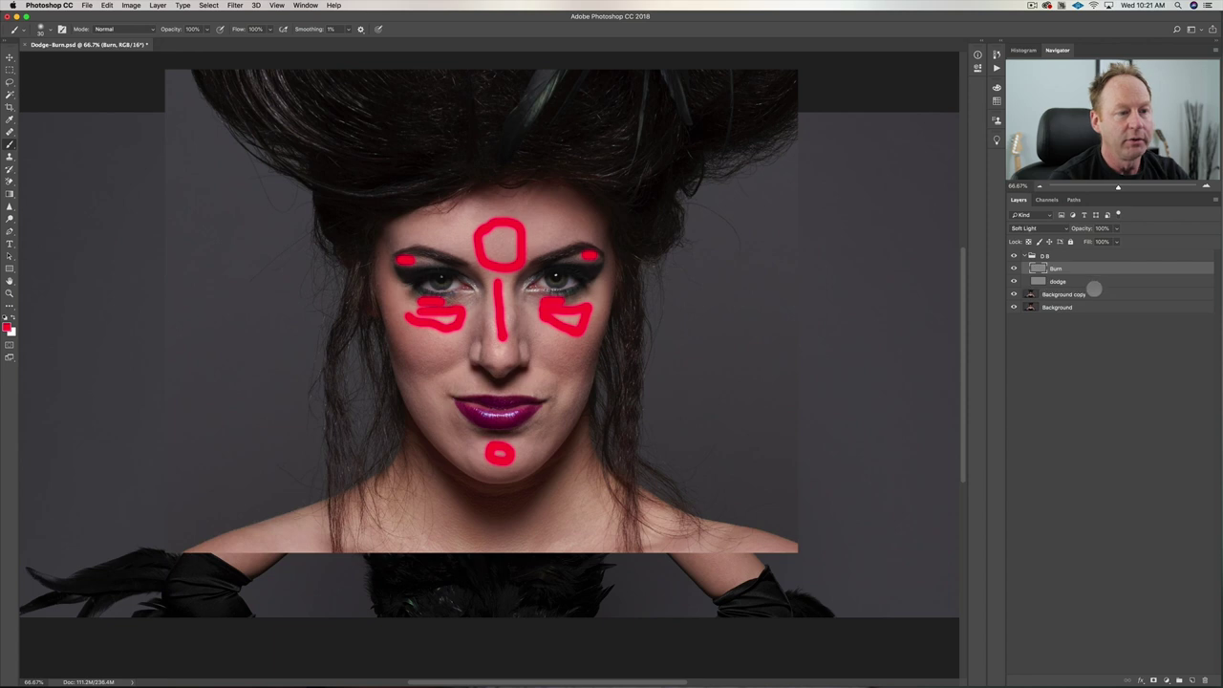
On a new layer above Burn, paint red guide marks along the hairline, outer cheeks, nose sides and jaw, and delete that layer
{"action": "left_click", "coordinate": [1191, 681]}
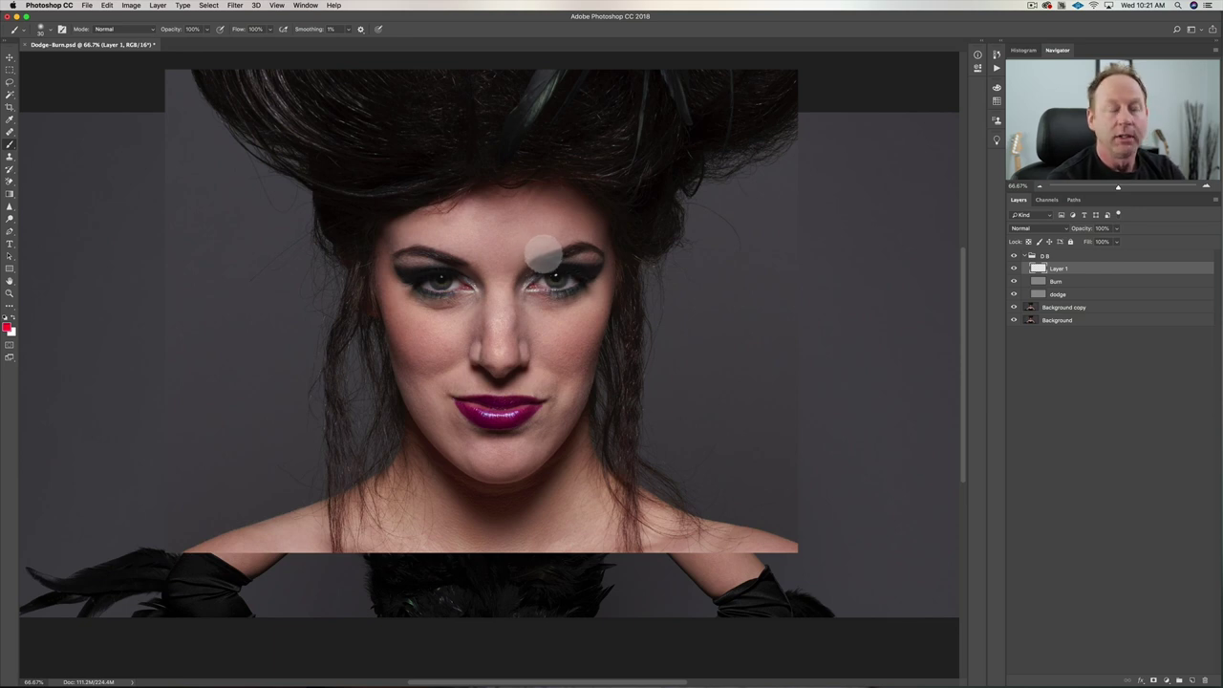
{"action": "mouse_move", "coordinate": [387, 234]}
{"action": "left_mouse_down"}
{"action": "mouse_move", "coordinate": [427, 206]}
{"action": "mouse_move", "coordinate": [521, 193]}
{"action": "mouse_move", "coordinate": [616, 227]}
{"action": "left_mouse_up"}
{"action": "left_click_drag", "start_coordinate": [572, 369], "coordinate": [596, 328]}
{"action": "left_click_drag", "start_coordinate": [385, 333], "coordinate": [410, 368]}
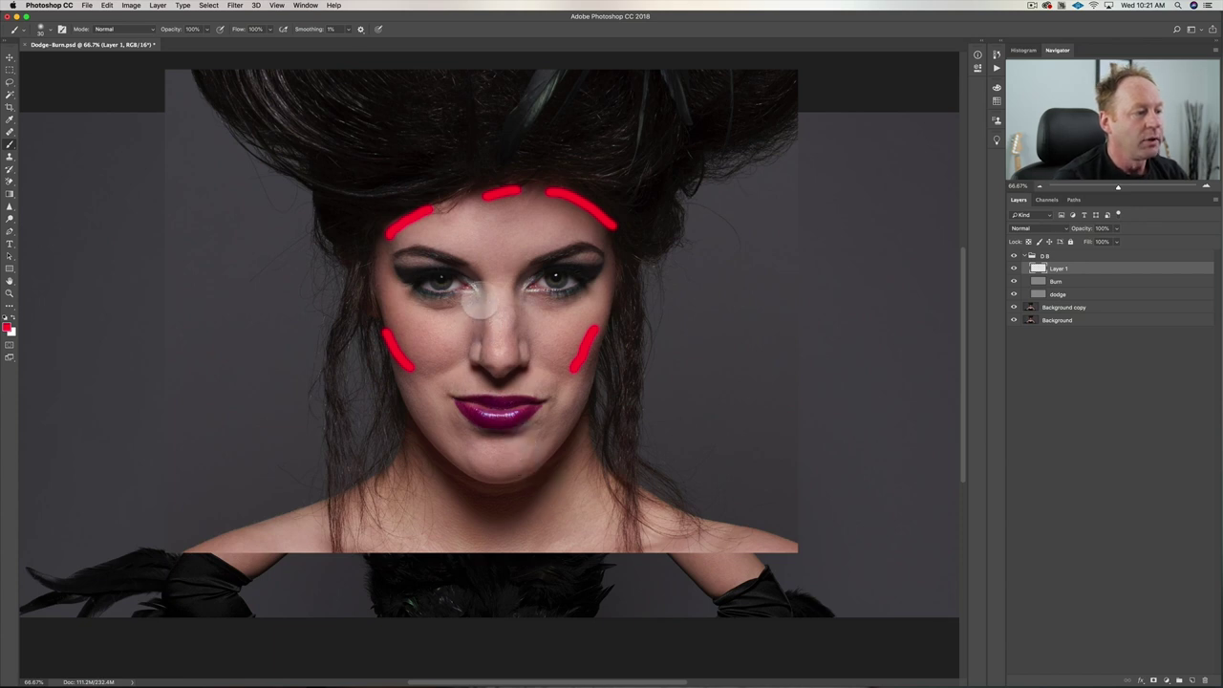
{"action": "mouse_move", "coordinate": [481, 296]}
{"action": "left_mouse_down"}
{"action": "mouse_move", "coordinate": [484, 334]}
{"action": "mouse_move", "coordinate": [523, 306]}
{"action": "mouse_move", "coordinate": [525, 336]}
{"action": "left_mouse_up"}
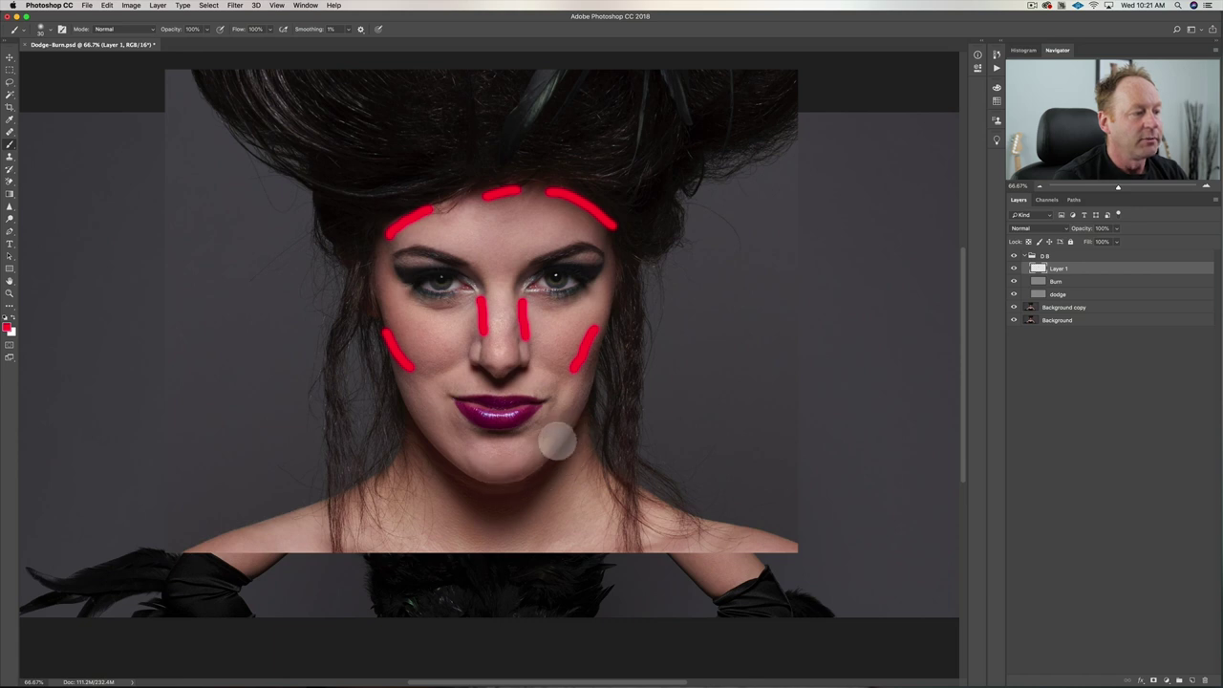
{"action": "left_click_drag", "start_coordinate": [569, 426], "coordinate": [560, 442]}
{"action": "left_click_drag", "start_coordinate": [433, 443], "coordinate": [447, 456]}
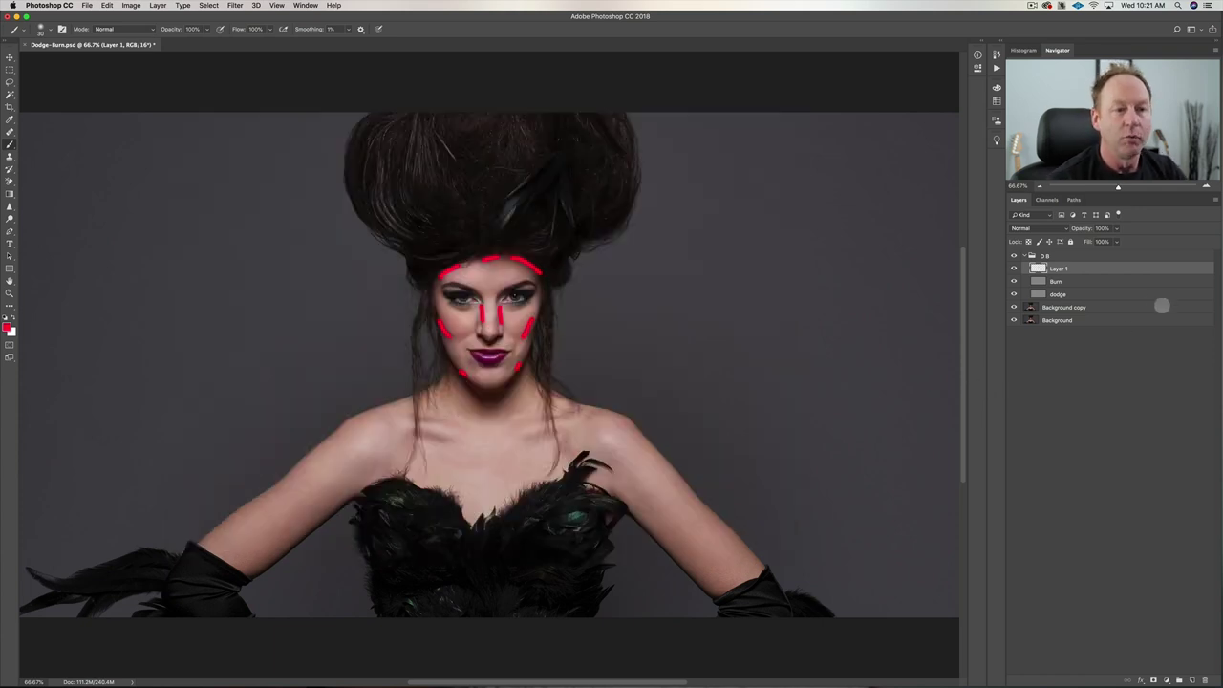
{"action": "key", "text": "Delete"}
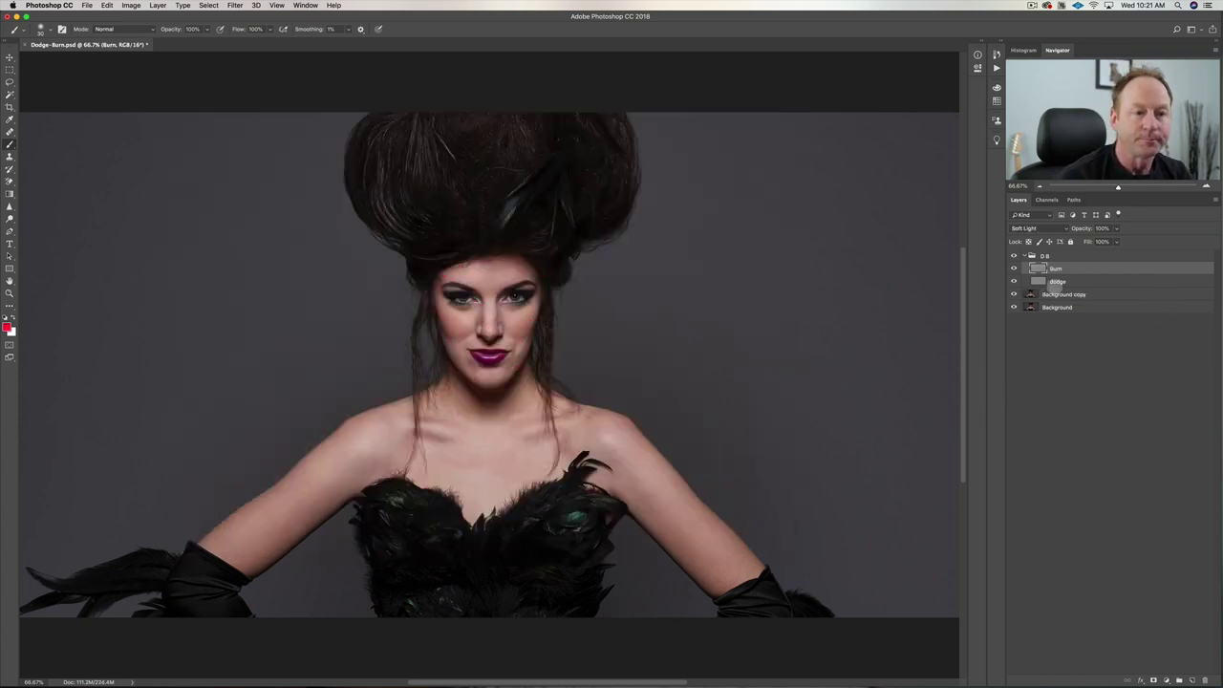
Add a Black & White adjustment layer at the top of the D B group, setting Reds to -55 and lowering Yellows similarly
{"action": "left_click", "coordinate": [1052, 282]}
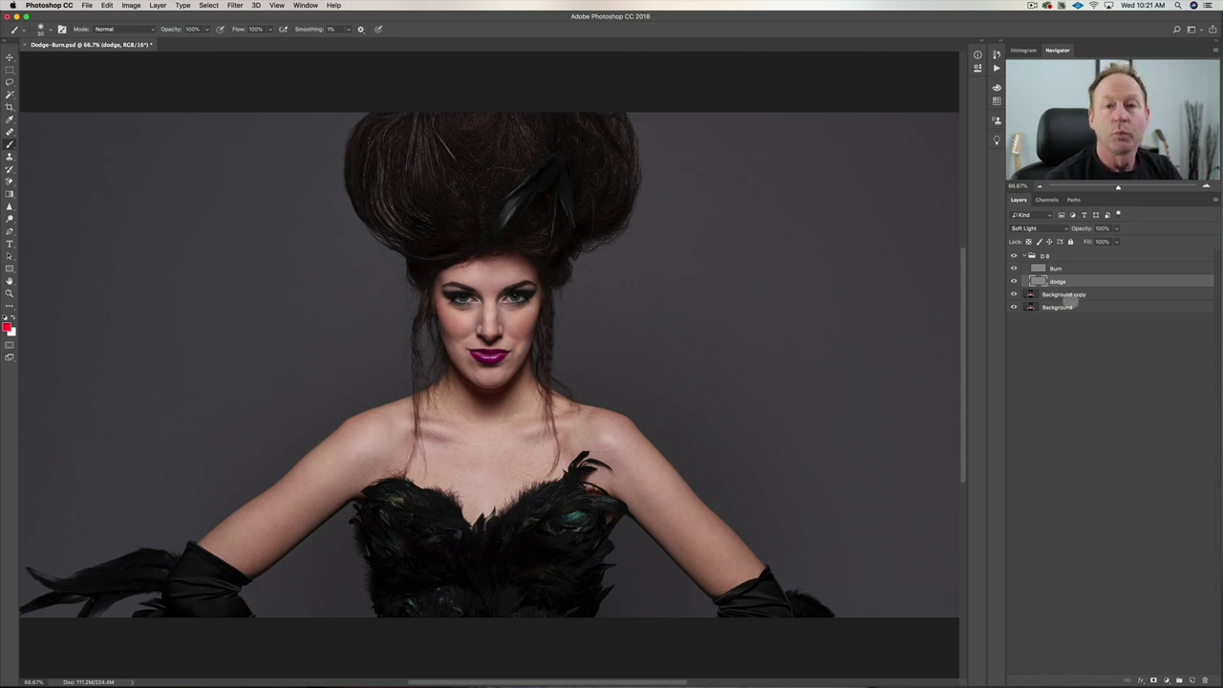
{"action": "left_click", "coordinate": [1065, 256]}
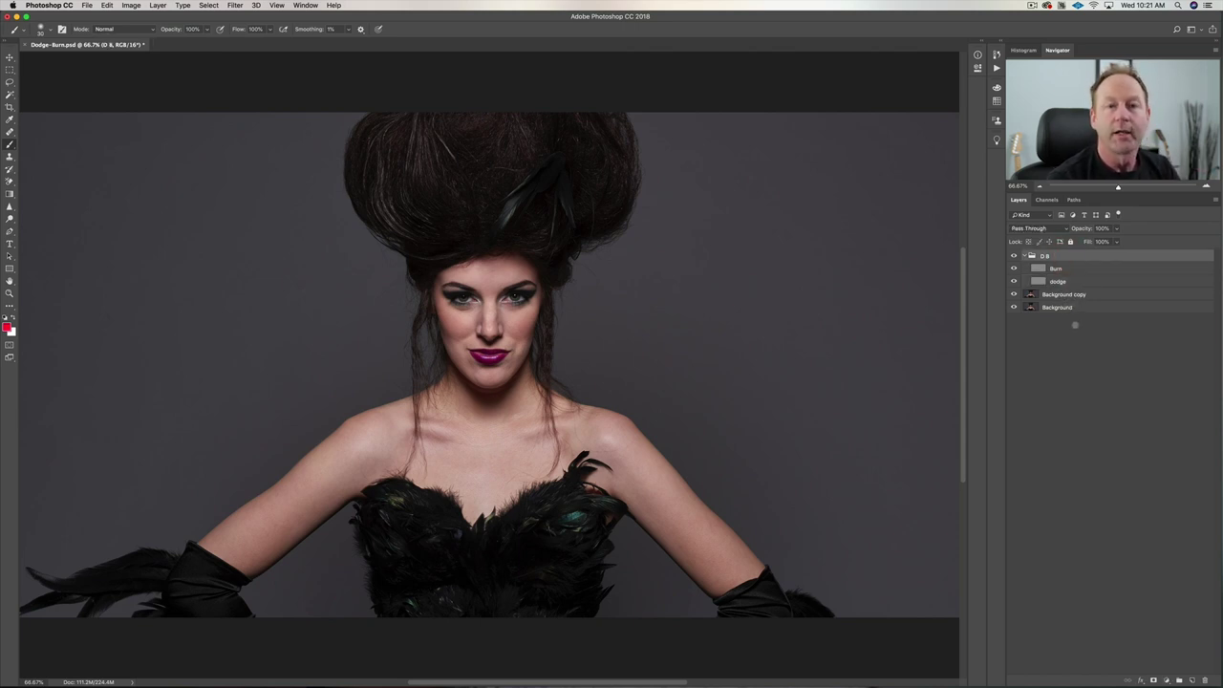
{"action": "left_click", "coordinate": [1166, 680]}
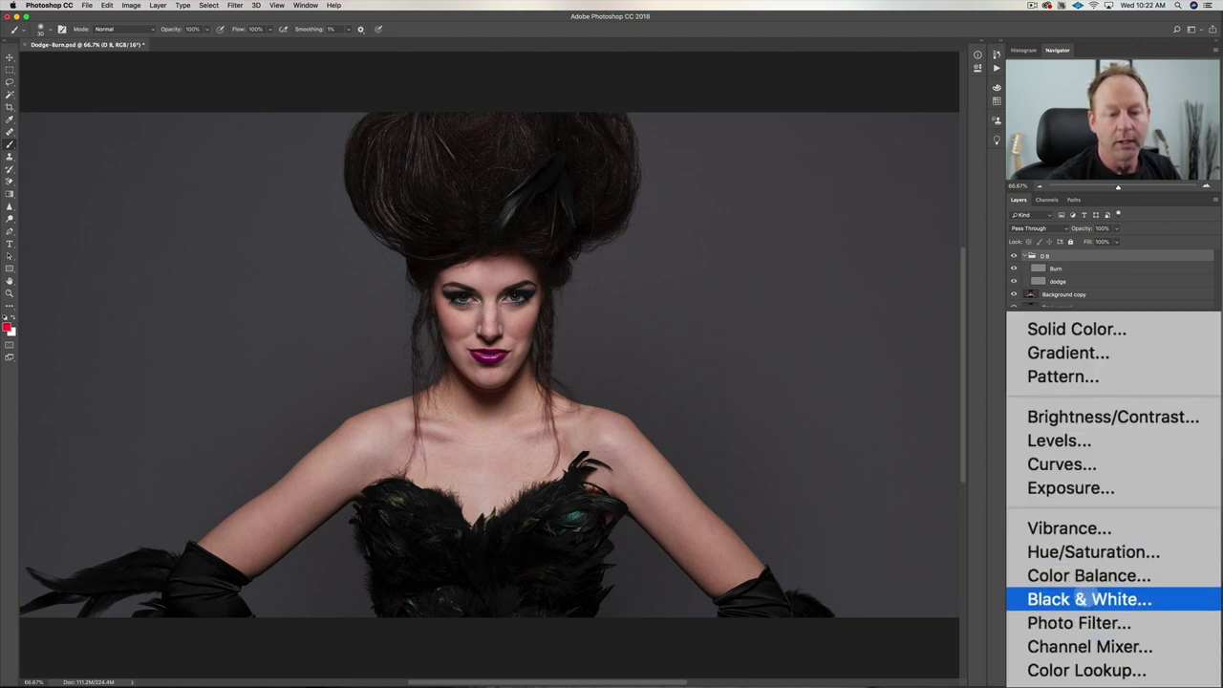
{"action": "left_click", "coordinate": [1088, 598]}
{"action": "left_click_drag", "start_coordinate": [903, 115], "coordinate": [888, 115]}
{"action": "left_click_drag", "start_coordinate": [858, 175], "coordinate": [848, 176]}
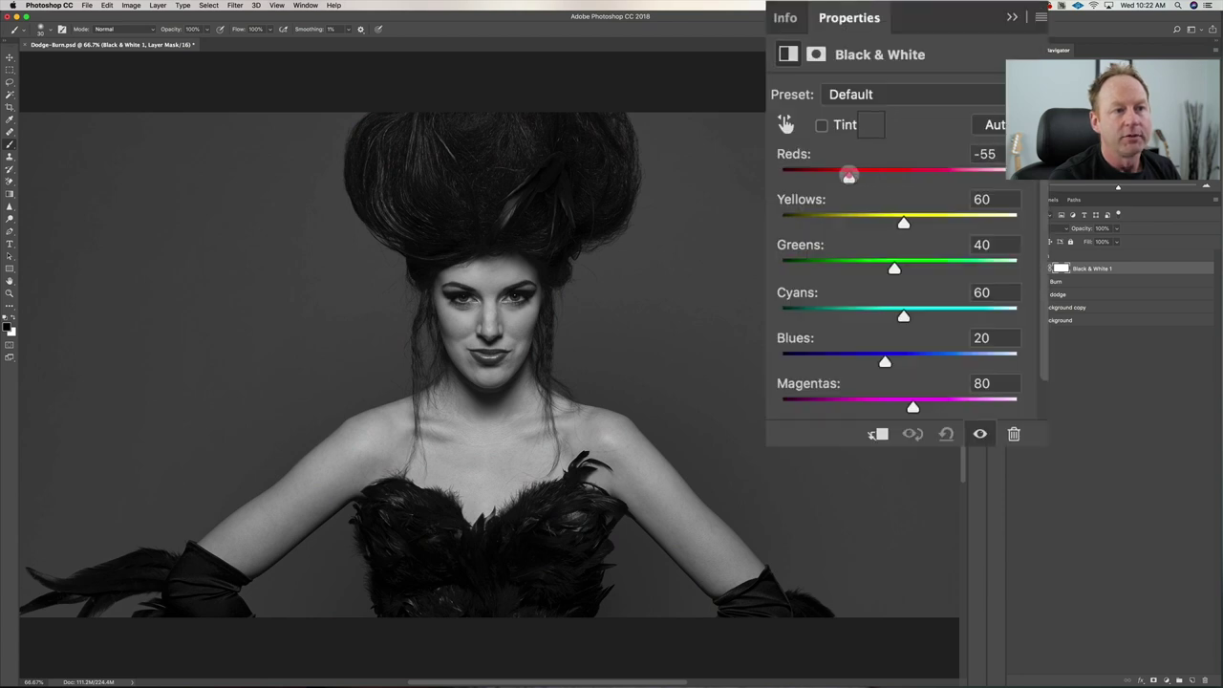
{"action": "left_click_drag", "start_coordinate": [905, 223], "coordinate": [849, 222]}
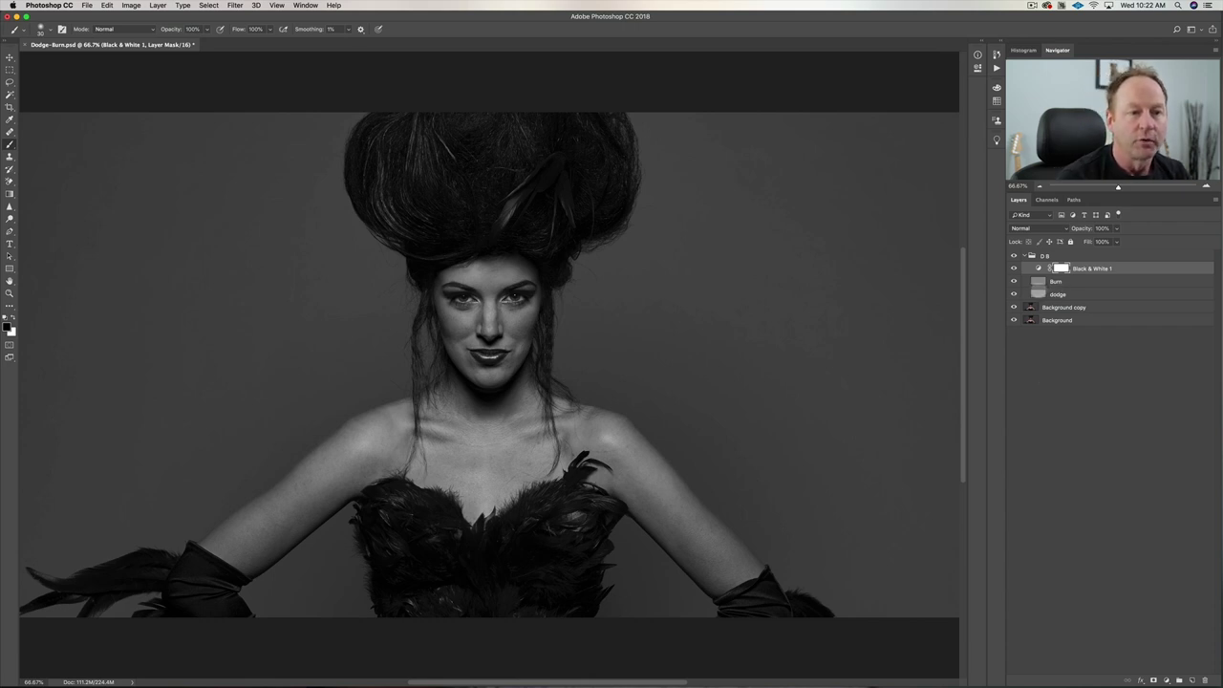
Prepare to paint on the dodge layer with white as the foreground color and the brush flow at 1%
{"action": "left_click", "coordinate": [1039, 293]}
{"action": "key", "text": "super+plus"}
{"action": "key", "text": "super+plus"}
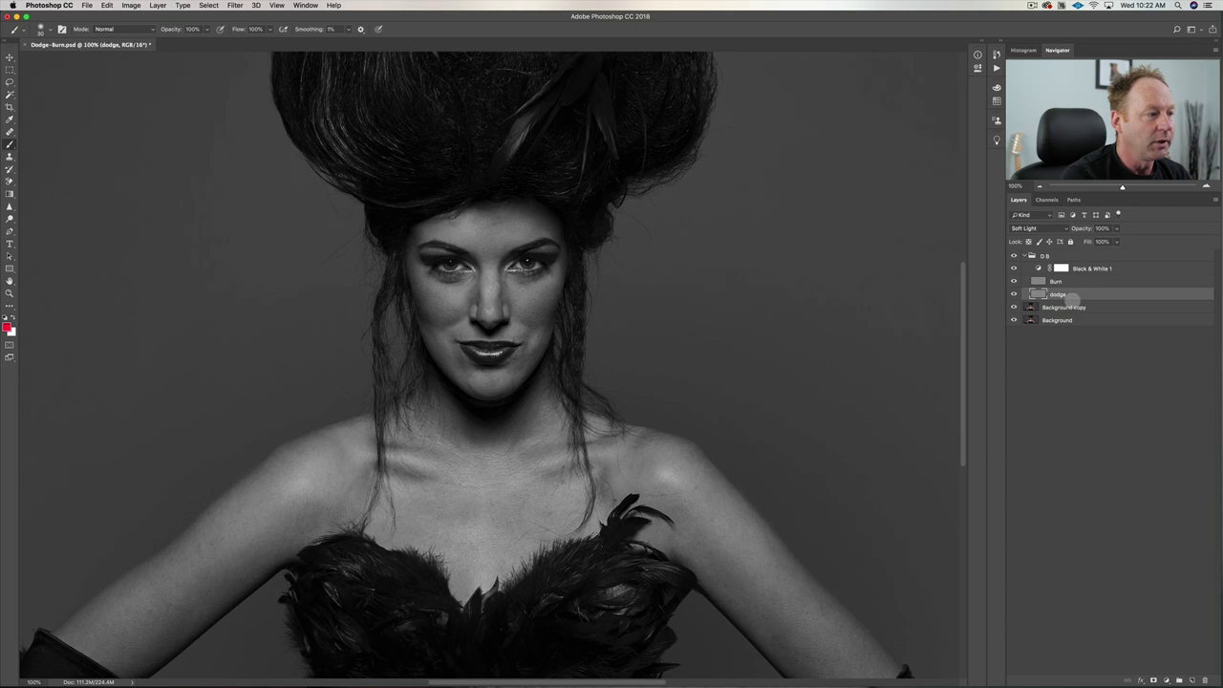
{"action": "left_click_drag", "start_coordinate": [614, 281], "coordinate": [667, 377]}
{"action": "key", "text": "super+plus"}
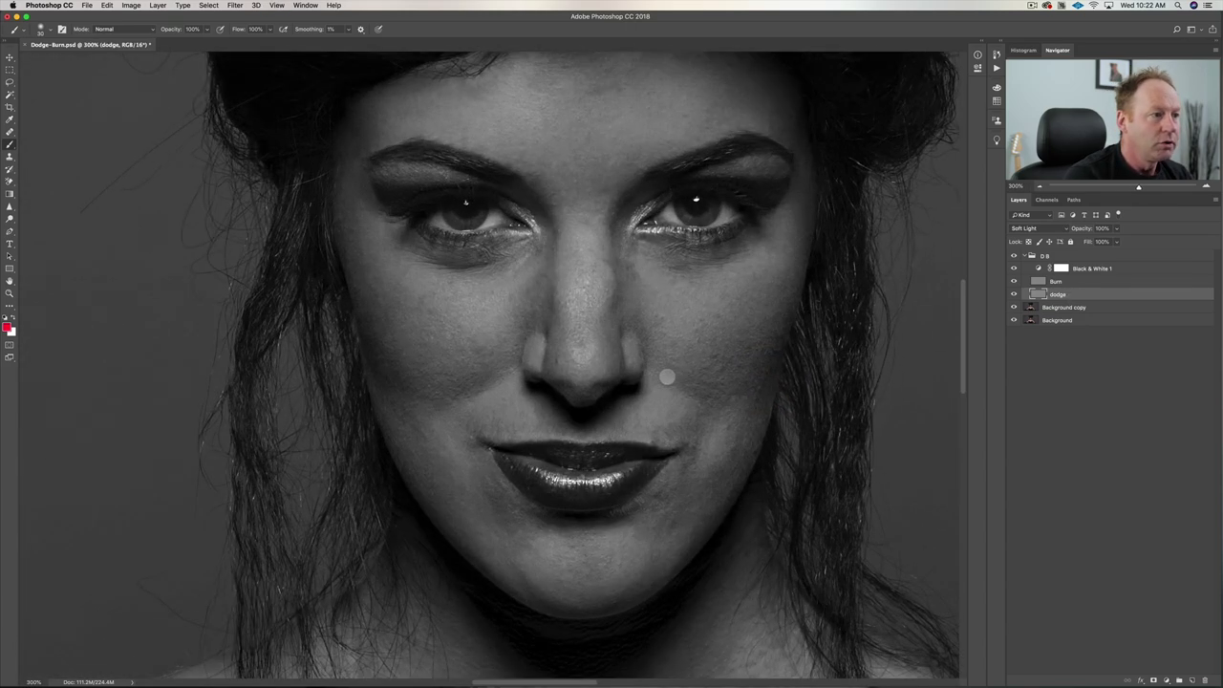
{"action": "left_click_drag", "start_coordinate": [758, 271], "coordinate": [707, 309]}
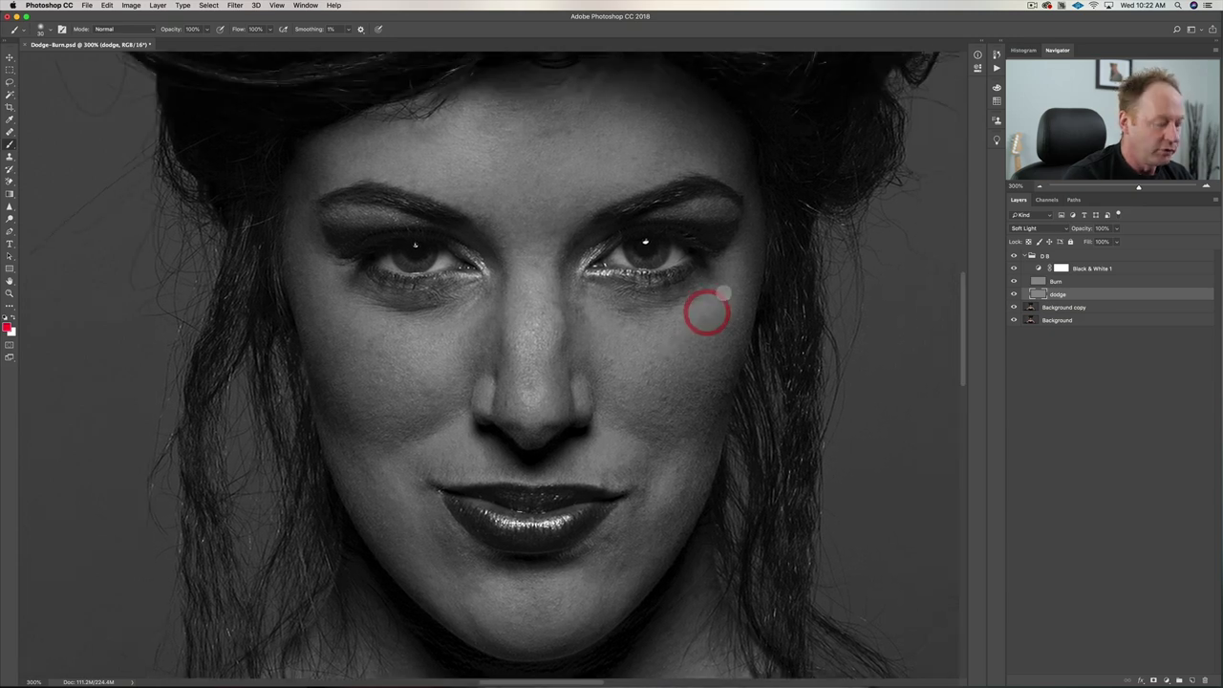
{"action": "key", "text": "super+minus"}
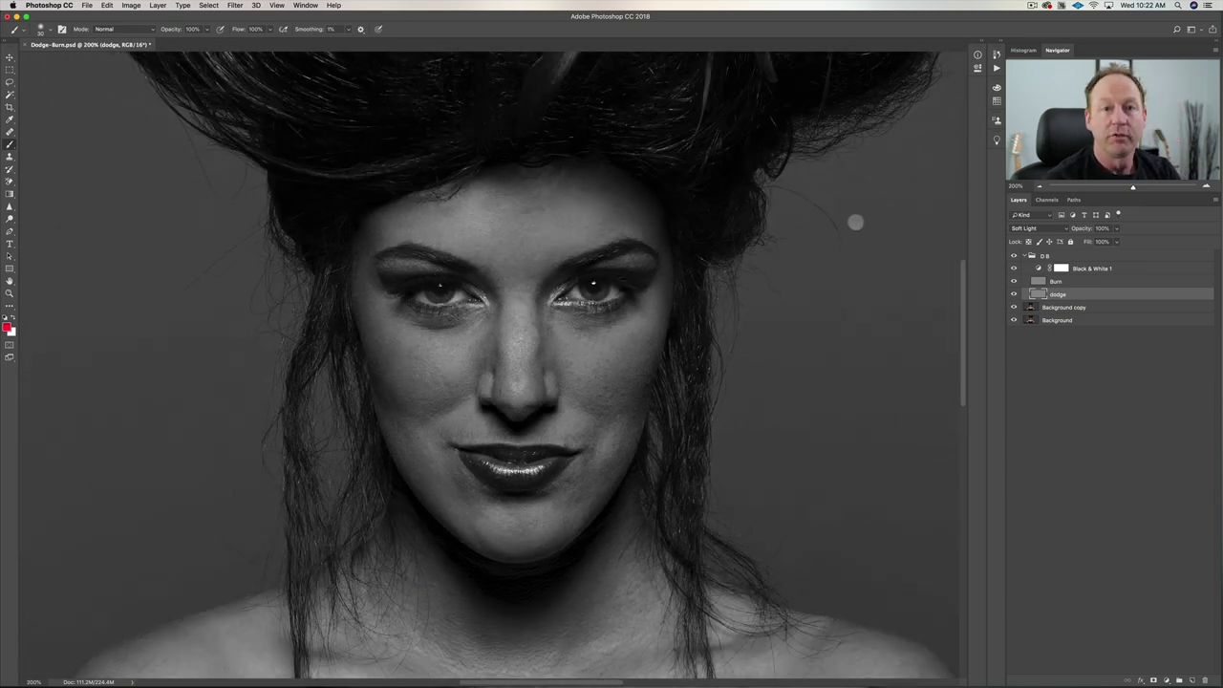
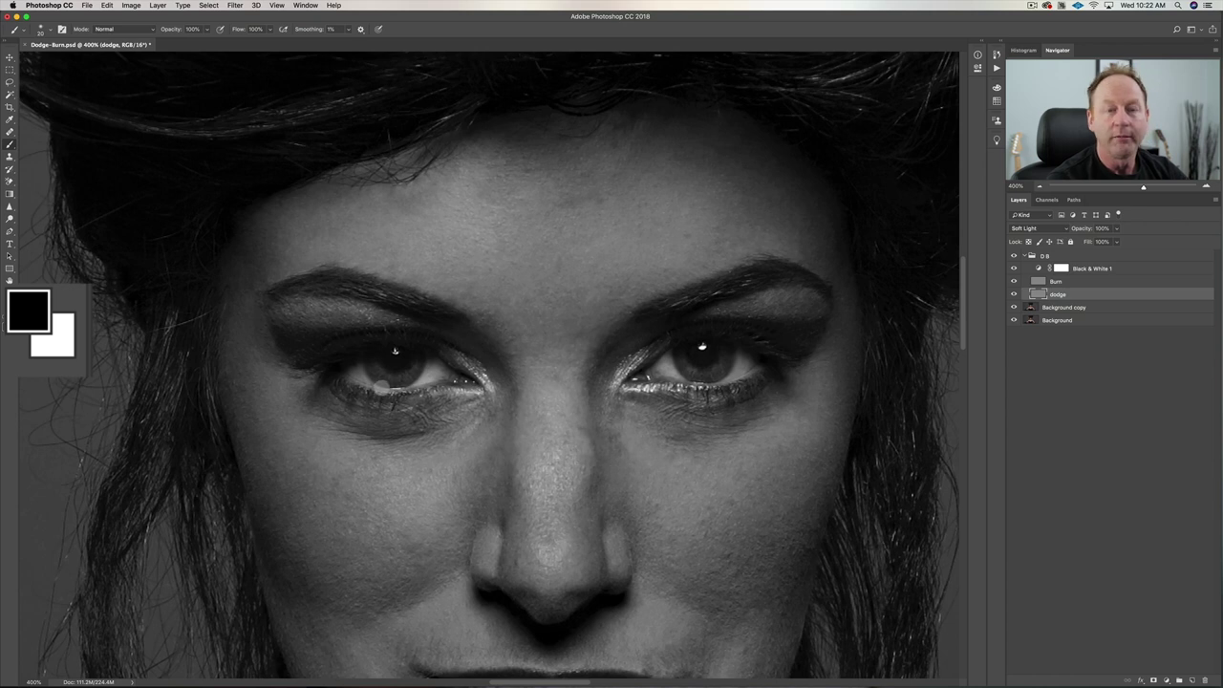
{"action": "key", "text": "x"}
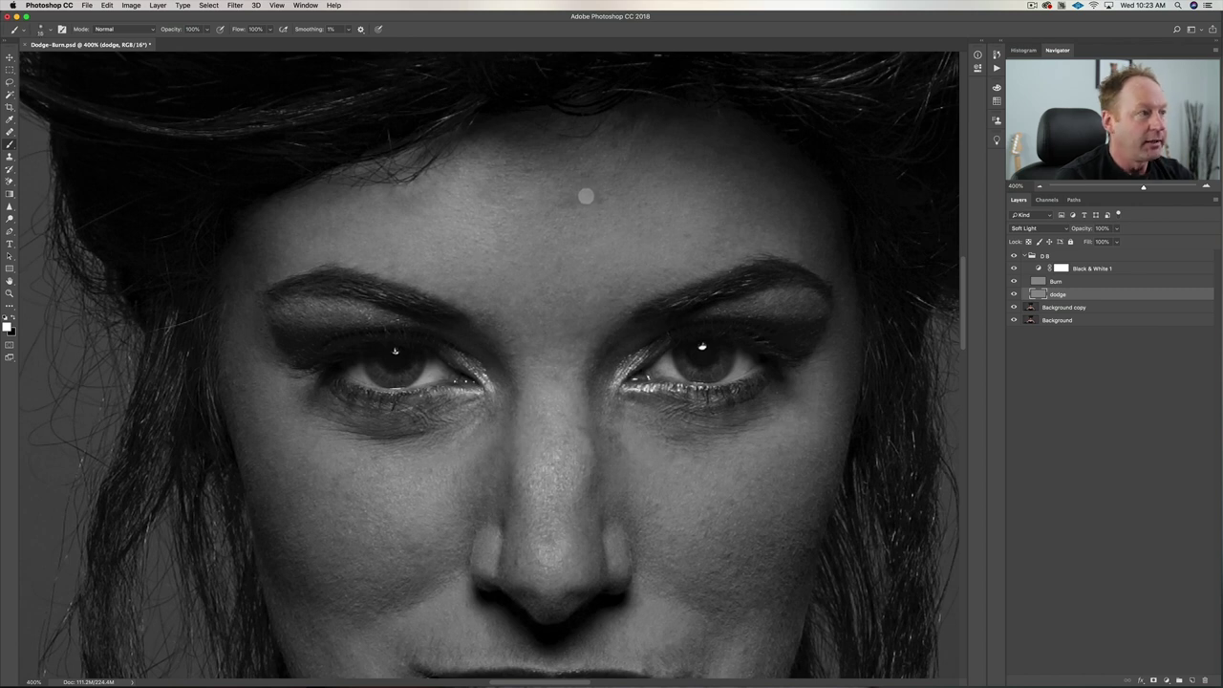
{"action": "left_click", "coordinate": [256, 28]}
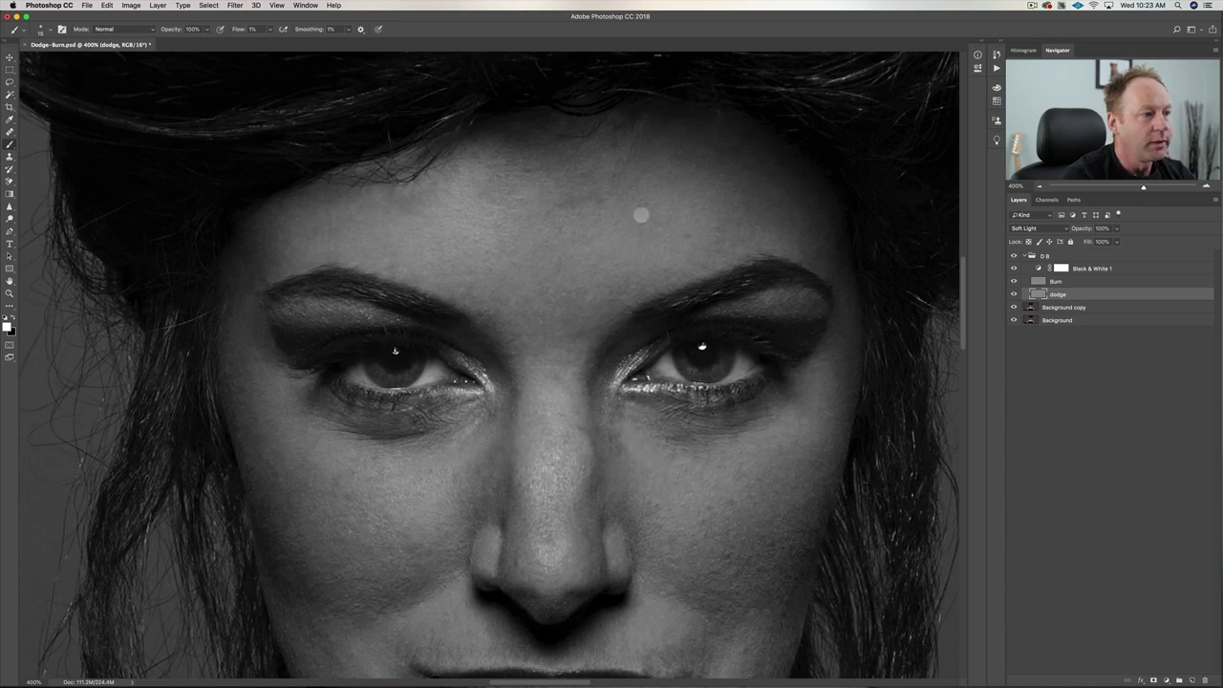
Lighten the dark patches across the upper center of the forehead with small white brush dabs on the dodge layer
{"action": "left_click", "coordinate": [599, 201]}
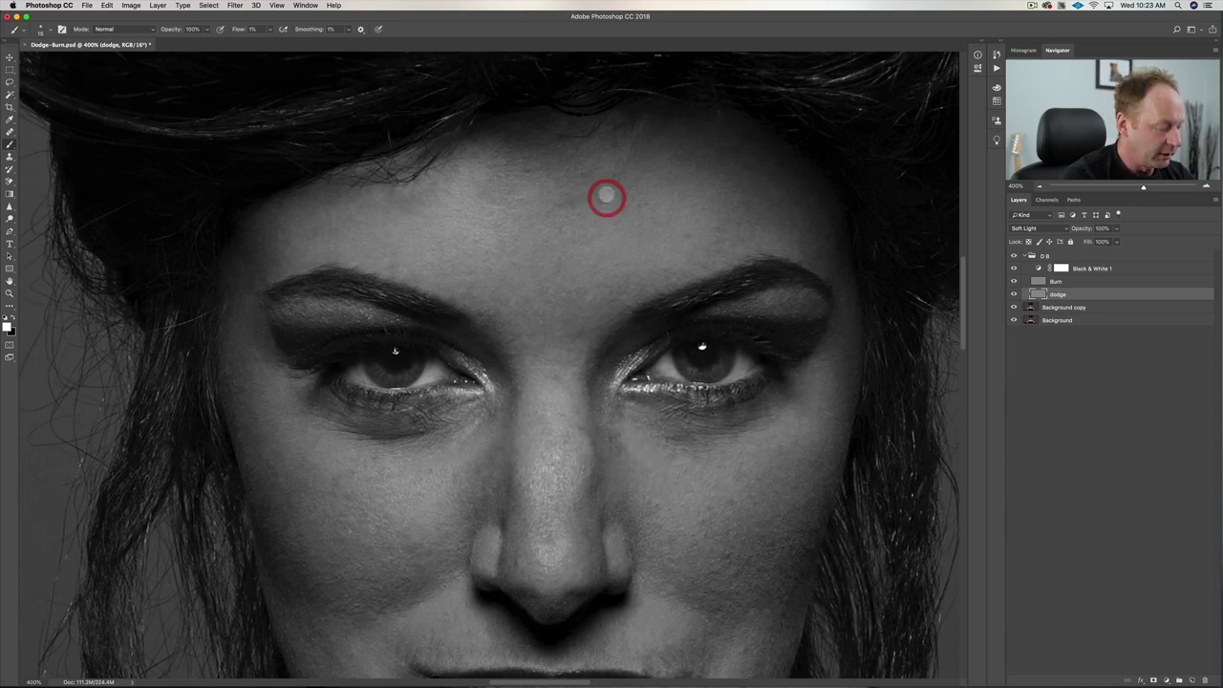
{"action": "key", "text": "super+equal"}
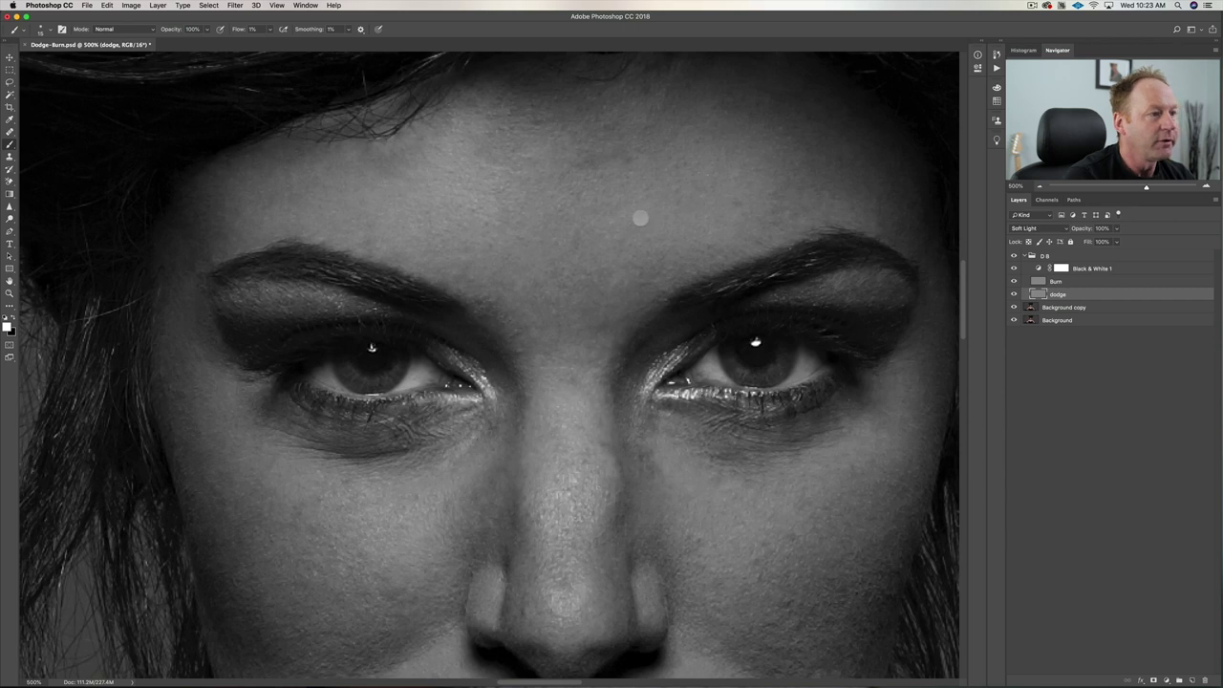
{"action": "scroll", "coordinate": [596, 281], "scroll_direction": "up", "scroll_amount": 3}
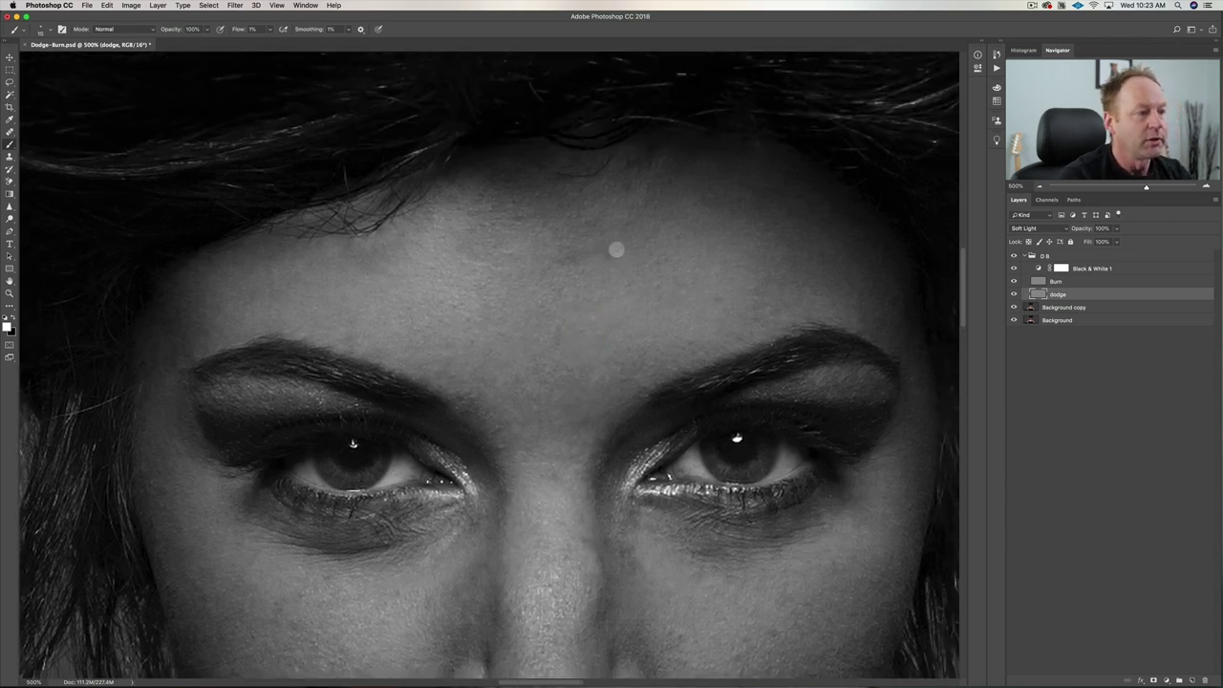
{"action": "left_click", "coordinate": [595, 251]}
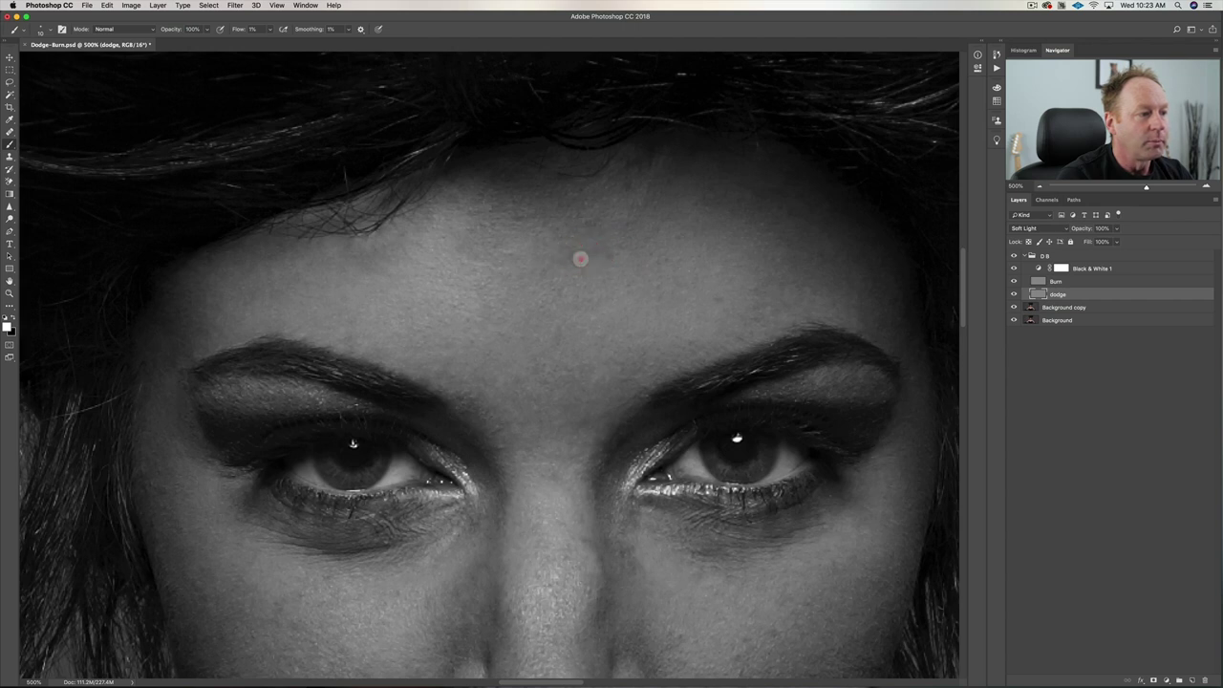
{"action": "left_click", "coordinate": [609, 246]}
{"action": "left_click", "coordinate": [621, 244]}
{"action": "left_click", "coordinate": [634, 221]}
{"action": "left_click", "coordinate": [661, 219]}
{"action": "left_click", "coordinate": [647, 235]}
{"action": "left_click", "coordinate": [634, 238]}
{"action": "left_click", "coordinate": [636, 220]}
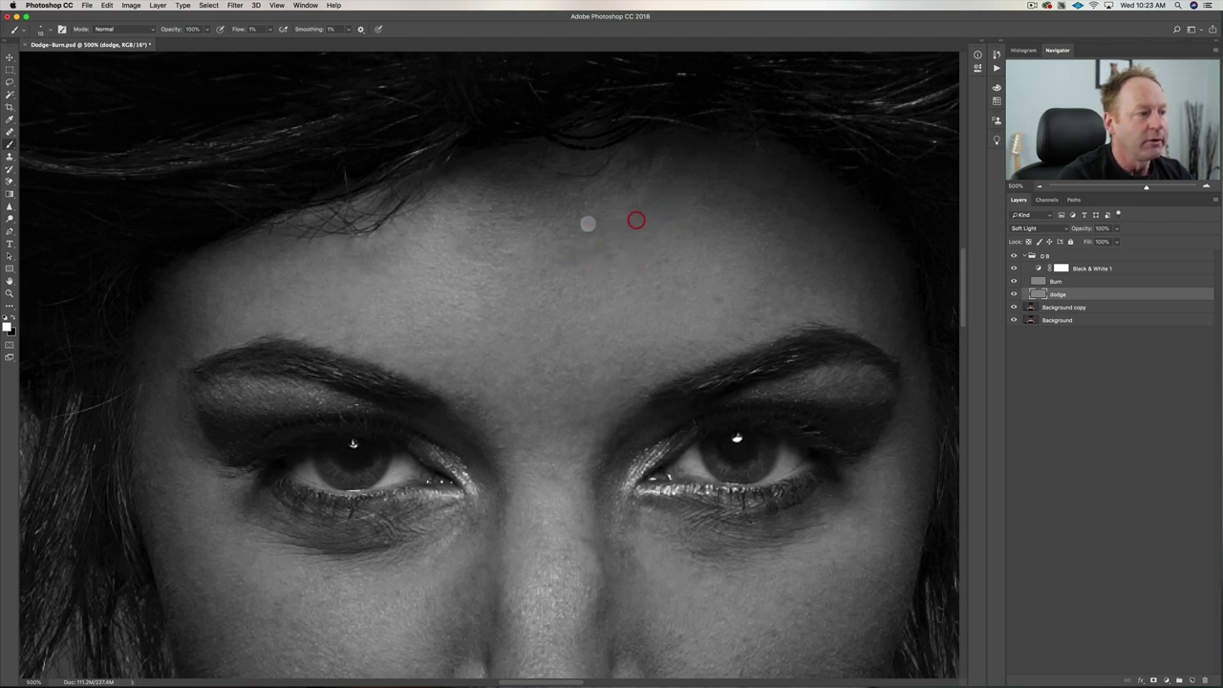
{"action": "left_click", "coordinate": [599, 225]}
{"action": "left_click", "coordinate": [530, 219]}
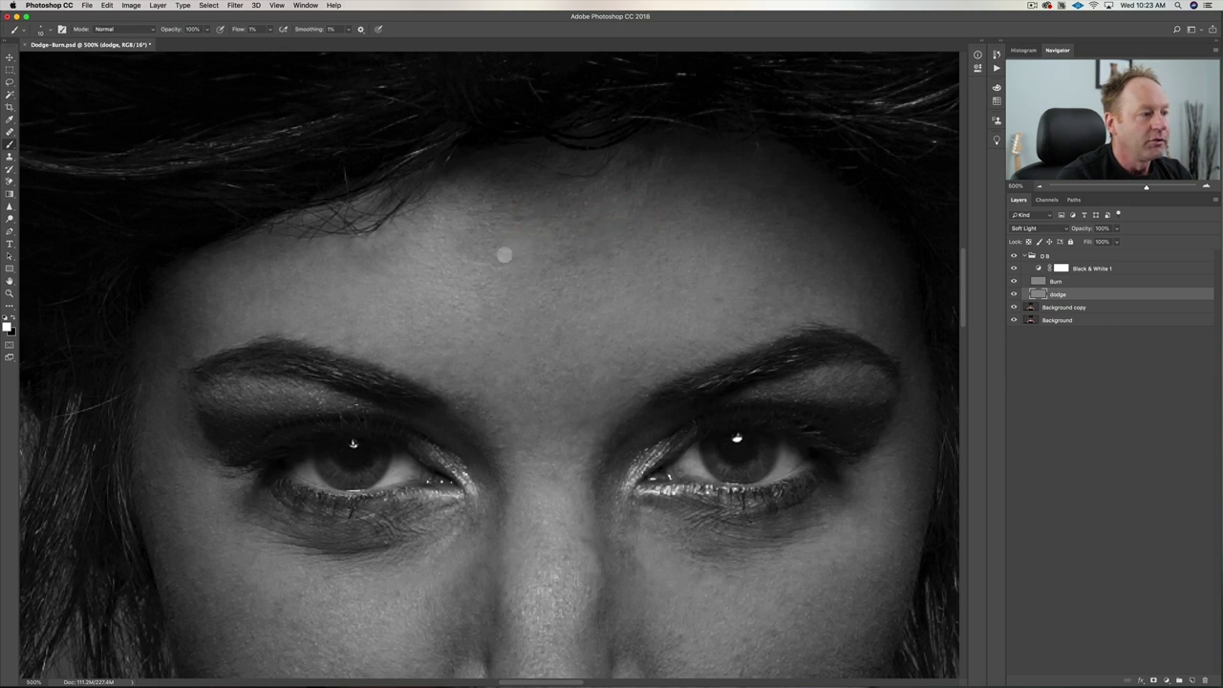
Dab white over the darker blotches on the left side of the forehead as seen in the picture
{"action": "left_click", "coordinate": [513, 254]}
{"action": "left_click", "coordinate": [481, 251]}
{"action": "left_click", "coordinate": [491, 252]}
{"action": "left_click", "coordinate": [497, 238]}
{"action": "mouse_move", "coordinate": [397, 256]}
{"action": "left_mouse_down"}
{"action": "mouse_move", "coordinate": [363, 240]}
{"action": "mouse_move", "coordinate": [371, 260]}
{"action": "mouse_move", "coordinate": [419, 265]}
{"action": "left_mouse_up"}
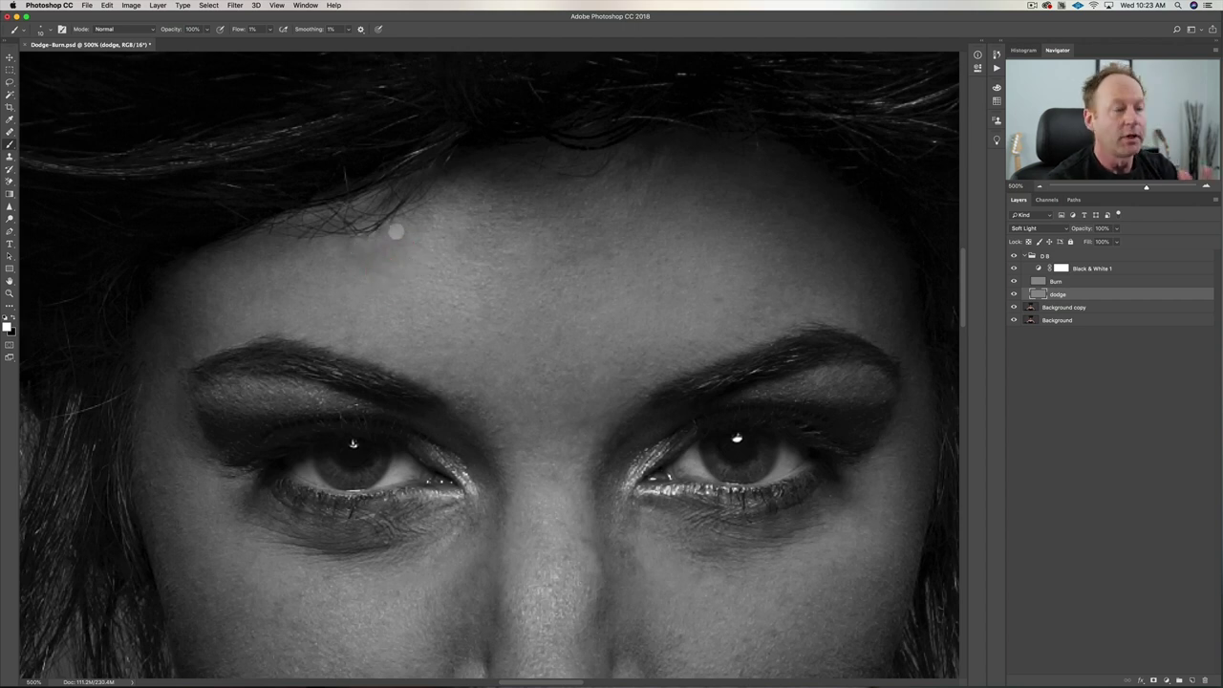
Brighten the uneven patches above the right-hand eyebrow in the picture and across the middle of the forehead
{"action": "mouse_move", "coordinate": [715, 300]}
{"action": "left_mouse_down"}
{"action": "mouse_move", "coordinate": [754, 284]}
{"action": "mouse_move", "coordinate": [768, 290]}
{"action": "mouse_move", "coordinate": [756, 305]}
{"action": "left_mouse_up"}
{"action": "left_click", "coordinate": [764, 317]}
{"action": "left_click", "coordinate": [773, 321]}
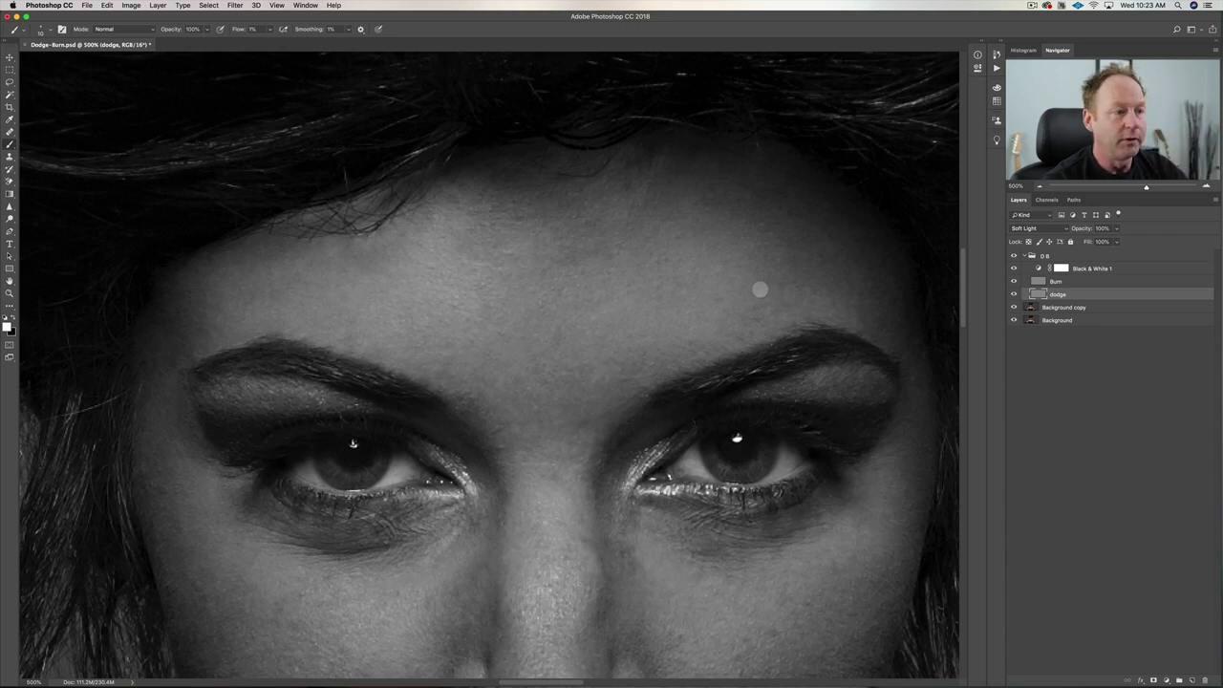
{"action": "mouse_move", "coordinate": [793, 284]}
{"action": "left_mouse_down"}
{"action": "mouse_move", "coordinate": [805, 278]}
{"action": "mouse_move", "coordinate": [624, 308]}
{"action": "mouse_move", "coordinate": [650, 197]}
{"action": "mouse_move", "coordinate": [649, 238]}
{"action": "mouse_move", "coordinate": [630, 224]}
{"action": "mouse_move", "coordinate": [620, 249]}
{"action": "mouse_move", "coordinate": [639, 262]}
{"action": "mouse_move", "coordinate": [615, 314]}
{"action": "mouse_move", "coordinate": [625, 292]}
{"action": "mouse_move", "coordinate": [716, 251]}
{"action": "left_mouse_up"}
{"action": "left_click", "coordinate": [650, 196]}
{"action": "left_click", "coordinate": [656, 290]}
{"action": "left_click", "coordinate": [584, 309]}
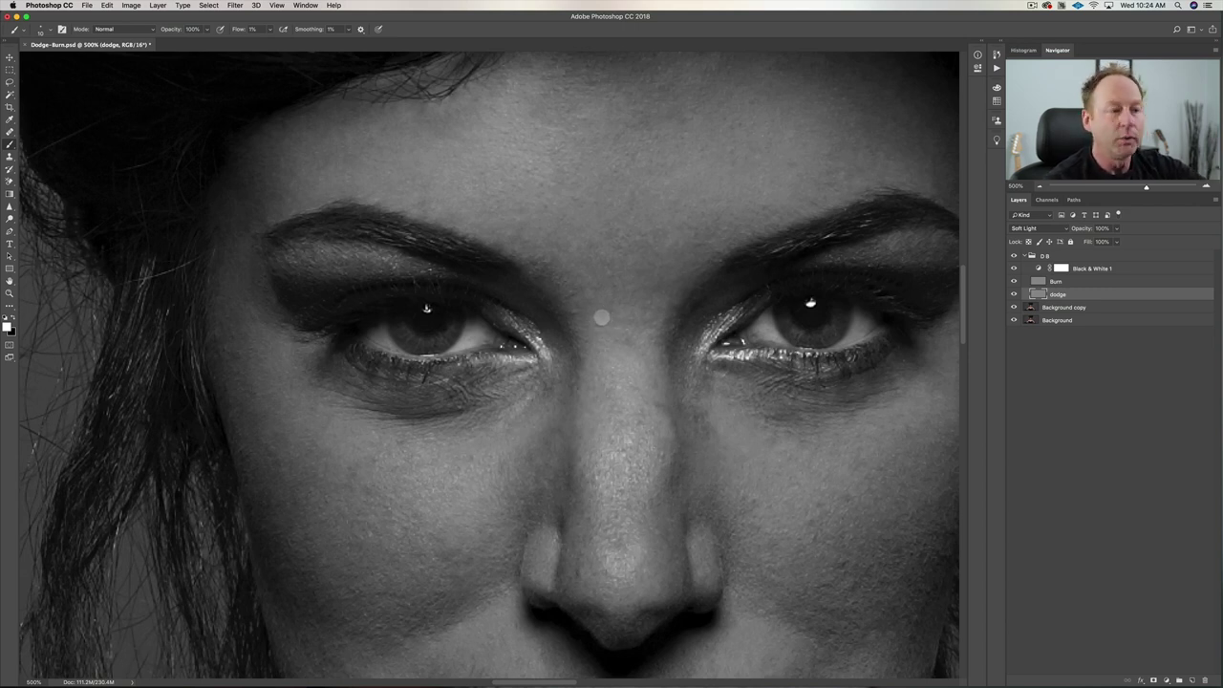
Lighten the dark spots at the top of the nose bridge between the eyes
{"action": "left_click", "coordinate": [617, 334]}
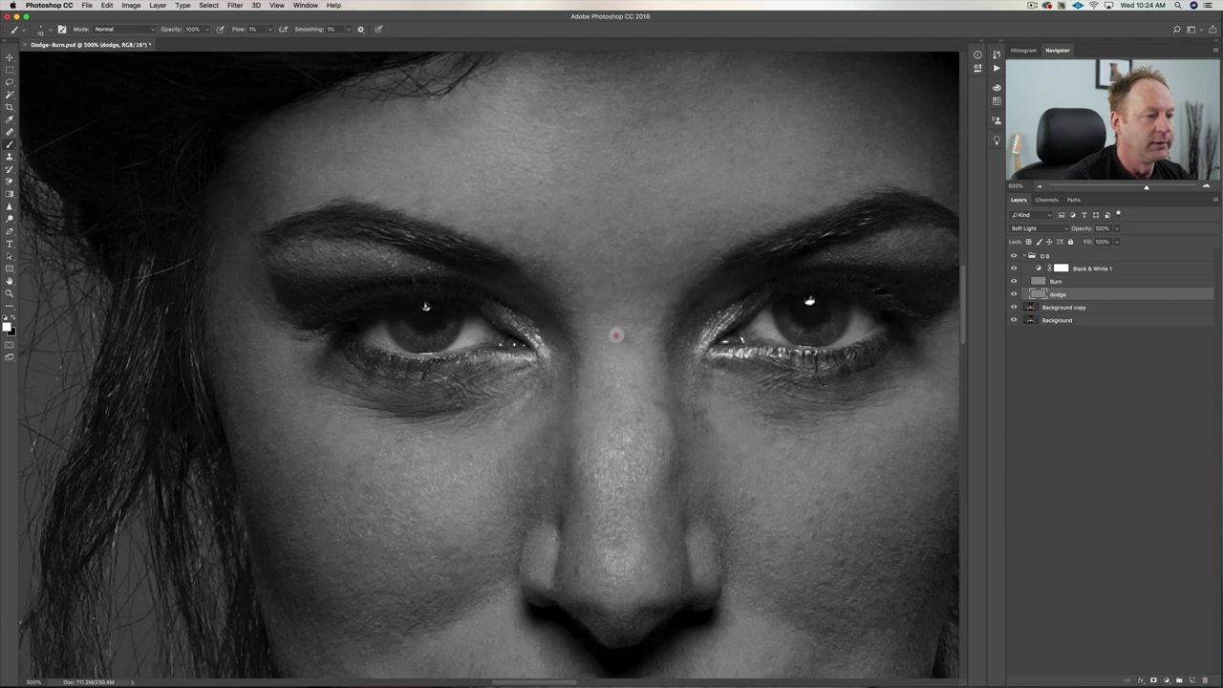
{"action": "scroll", "coordinate": [616, 334], "scroll_direction": "down", "scroll_amount": 3}
{"action": "left_click", "coordinate": [582, 232]}
Brighten the shadows and creases beneath the right-hand eye in the picture with small white strokes on the dodge layer
{"action": "left_click", "coordinate": [745, 274]}
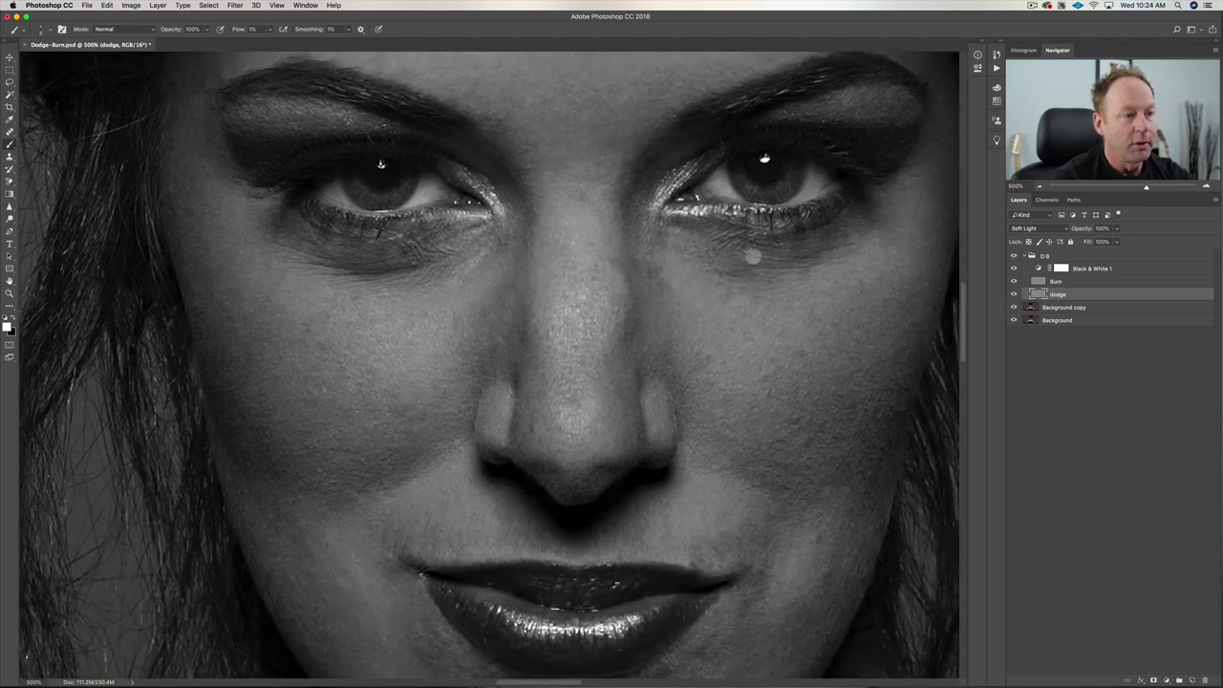
{"action": "left_click", "coordinate": [766, 258]}
{"action": "left_click", "coordinate": [801, 261]}
{"action": "left_click", "coordinate": [827, 250]}
{"action": "left_click_drag", "start_coordinate": [849, 243], "coordinate": [816, 251]}
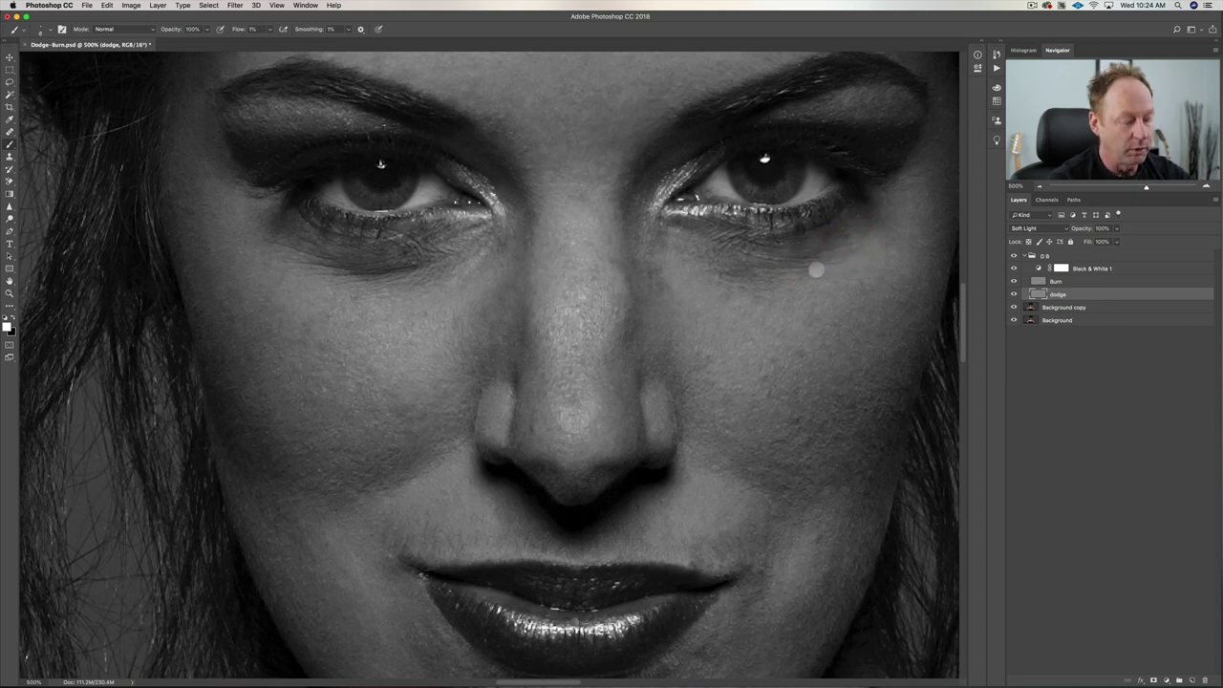
{"action": "mouse_move", "coordinate": [839, 249]}
{"action": "left_mouse_down"}
{"action": "mouse_move", "coordinate": [794, 256]}
{"action": "mouse_move", "coordinate": [827, 256]}
{"action": "mouse_move", "coordinate": [785, 267]}
{"action": "mouse_move", "coordinate": [808, 265]}
{"action": "mouse_move", "coordinate": [738, 253]}
{"action": "mouse_move", "coordinate": [778, 267]}
{"action": "mouse_move", "coordinate": [731, 273]}
{"action": "left_mouse_up"}
{"action": "left_click", "coordinate": [759, 267]}
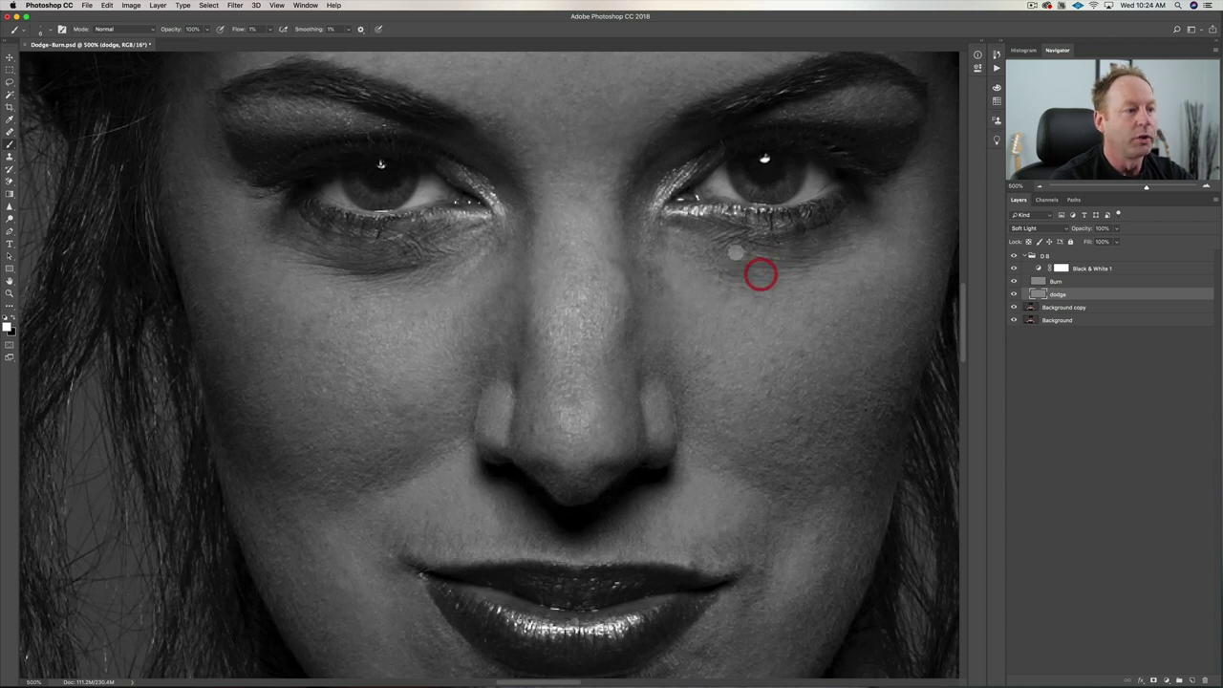
{"action": "left_click", "coordinate": [749, 279]}
{"action": "left_click", "coordinate": [770, 246]}
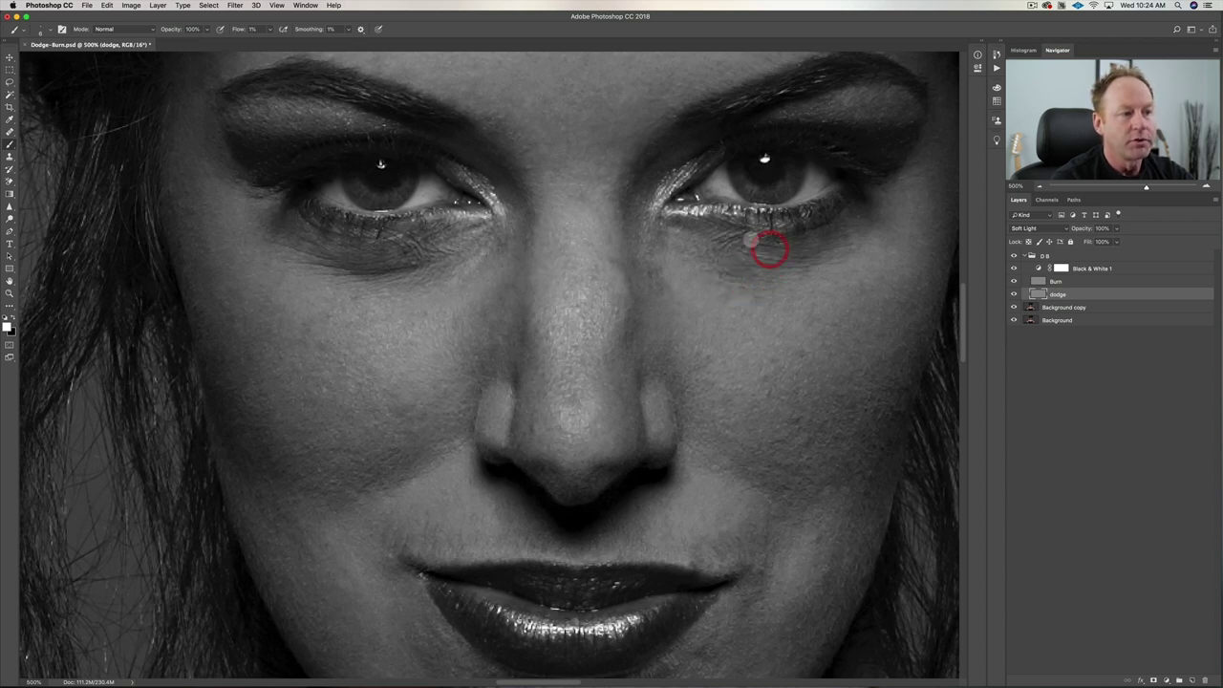
{"action": "left_click", "coordinate": [799, 254]}
{"action": "left_click", "coordinate": [741, 234]}
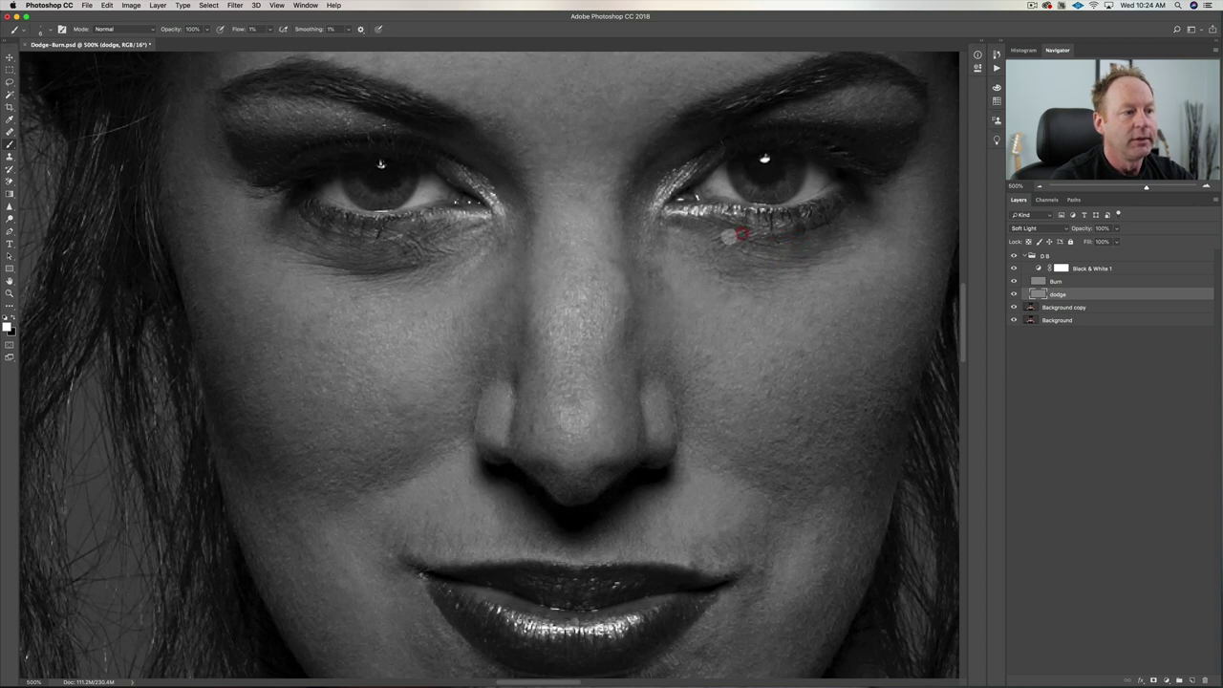
Lighten the creases and dark area beneath the left-hand eye in the picture, including its inner corner
{"action": "left_click", "coordinate": [424, 252]}
{"action": "left_click", "coordinate": [414, 236]}
{"action": "left_click", "coordinate": [441, 238]}
{"action": "left_click", "coordinate": [457, 228]}
{"action": "left_click", "coordinate": [492, 230]}
{"action": "left_click", "coordinate": [480, 227]}
{"action": "left_click", "coordinate": [493, 219]}
{"action": "left_click", "coordinate": [389, 271]}
{"action": "left_click", "coordinate": [406, 265]}
{"action": "mouse_move", "coordinate": [405, 266]}
{"action": "left_mouse_down"}
{"action": "mouse_move", "coordinate": [344, 259]}
{"action": "mouse_move", "coordinate": [367, 250]}
{"action": "mouse_move", "coordinate": [310, 256]}
{"action": "mouse_move", "coordinate": [323, 270]}
{"action": "mouse_move", "coordinate": [406, 258]}
{"action": "left_mouse_up"}
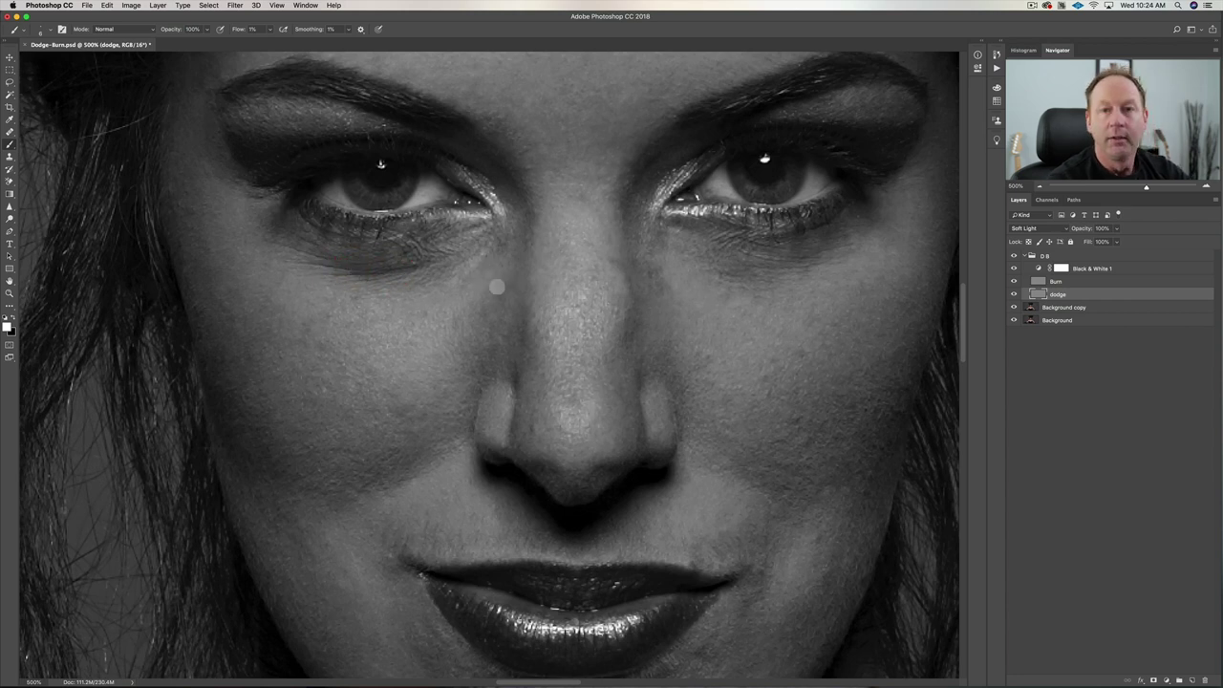
{"action": "mouse_move", "coordinate": [406, 270]}
{"action": "left_mouse_down"}
{"action": "mouse_move", "coordinate": [418, 259]}
{"action": "mouse_move", "coordinate": [407, 265]}
{"action": "left_mouse_up"}
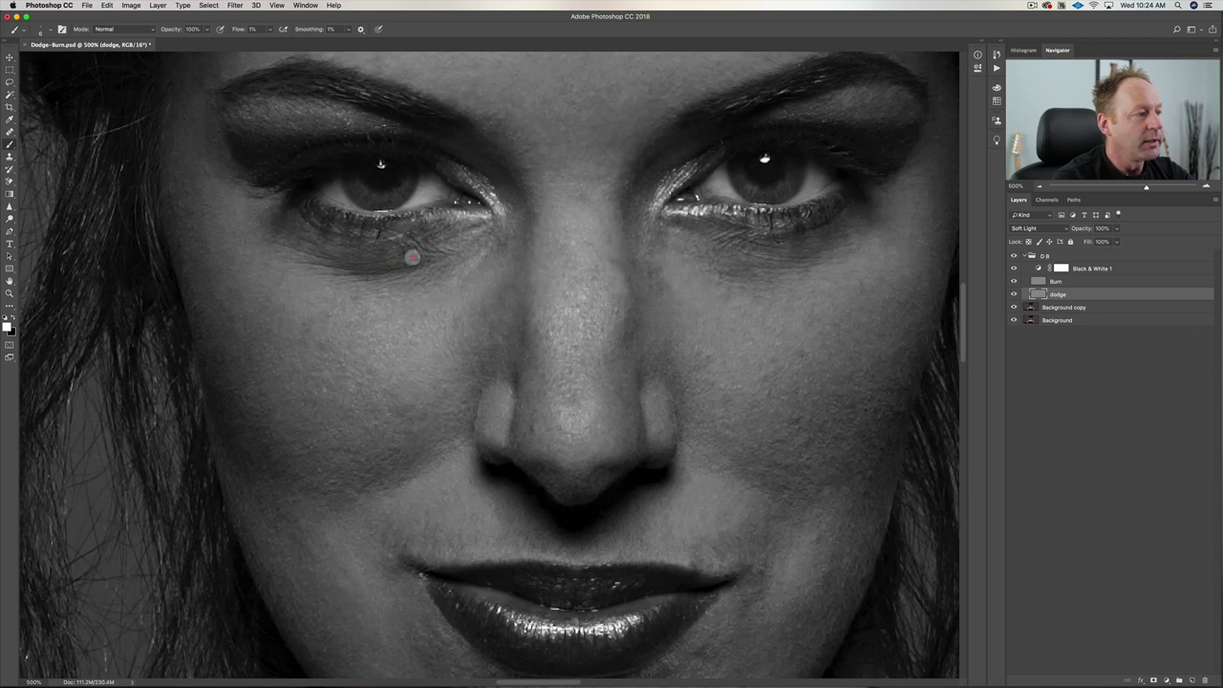
{"action": "mouse_move", "coordinate": [406, 244]}
{"action": "left_mouse_down"}
{"action": "mouse_move", "coordinate": [460, 218]}
{"action": "mouse_move", "coordinate": [492, 226]}
{"action": "left_mouse_up"}
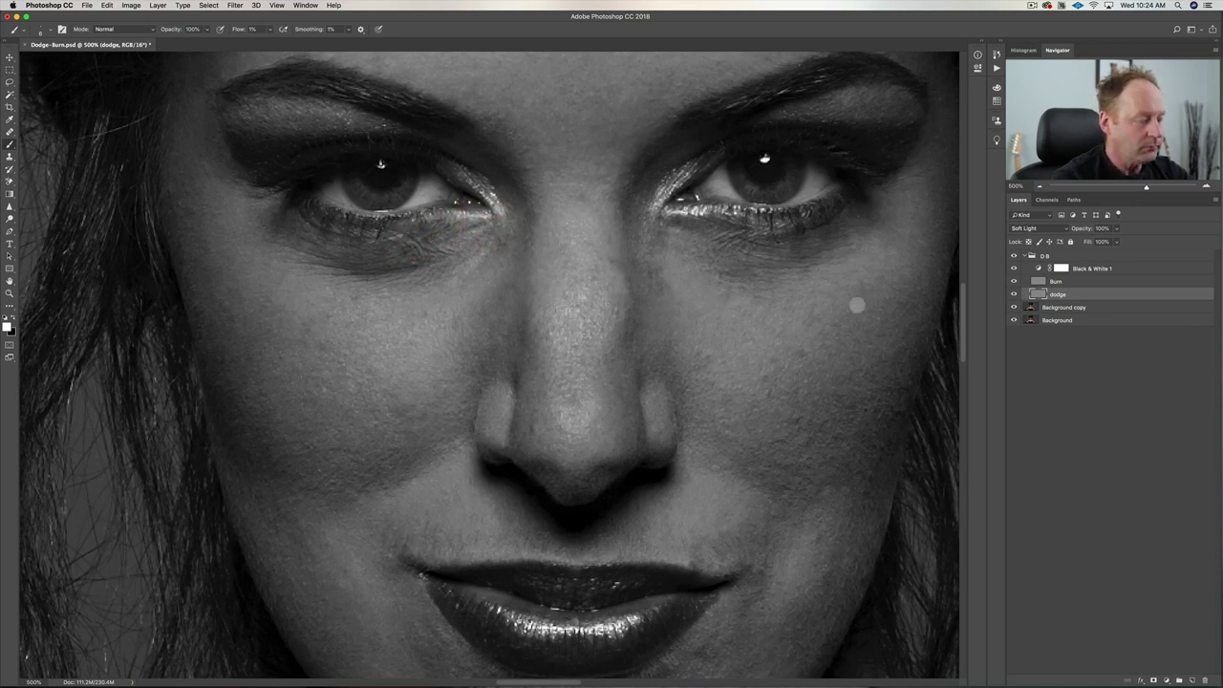
Brighten the dark patches beside the nose and on the right-hand cheek in the picture on the dodge layer
{"action": "left_click_drag", "start_coordinate": [742, 331], "coordinate": [759, 268]}
{"action": "mouse_move", "coordinate": [636, 191]}
{"action": "left_mouse_down"}
{"action": "mouse_move", "coordinate": [659, 220]}
{"action": "mouse_move", "coordinate": [653, 290]}
{"action": "left_mouse_up"}
{"action": "left_click_drag", "start_coordinate": [673, 199], "coordinate": [679, 225]}
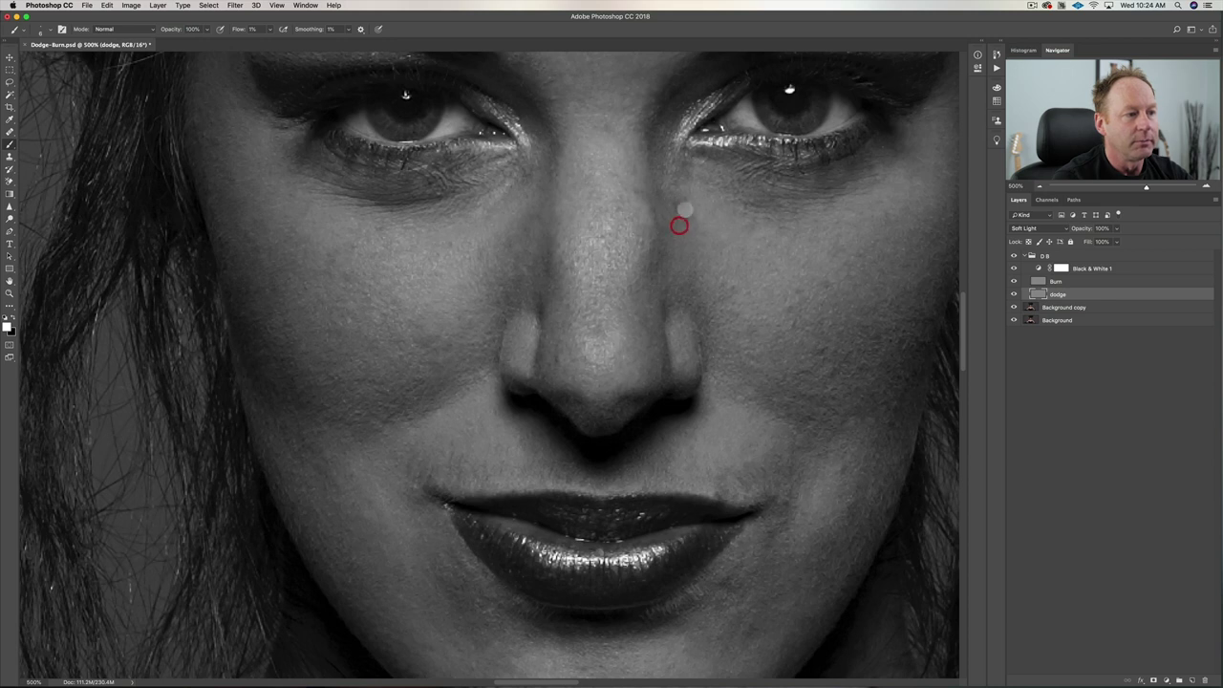
{"action": "left_click", "coordinate": [684, 239]}
{"action": "left_click", "coordinate": [700, 329]}
{"action": "left_click_drag", "start_coordinate": [705, 325], "coordinate": [737, 279]}
{"action": "left_click", "coordinate": [826, 288]}
Lighten the shadowed skin along the left-hand side of the nose in the picture with small white strokes
{"action": "left_click", "coordinate": [537, 298]}
{"action": "left_click", "coordinate": [544, 224]}
{"action": "left_click", "coordinate": [532, 229]}
{"action": "left_click", "coordinate": [507, 234]}
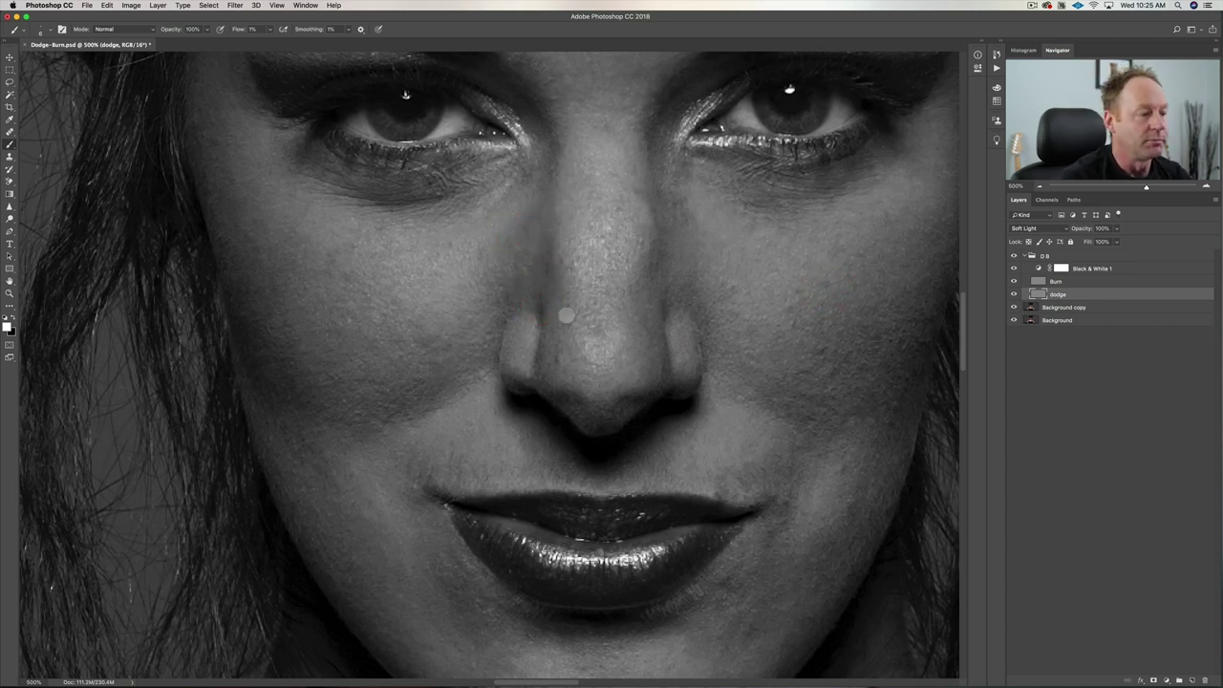
{"action": "scroll", "coordinate": [659, 272], "scroll_direction": "down", "scroll_amount": 2}
{"action": "left_click", "coordinate": [543, 249]}
Brighten the uneven patches around the mouth, above the upper lip and on the lower right-hand cheek in the picture
{"action": "scroll", "coordinate": [449, 430], "scroll_direction": "down", "scroll_amount": 6}
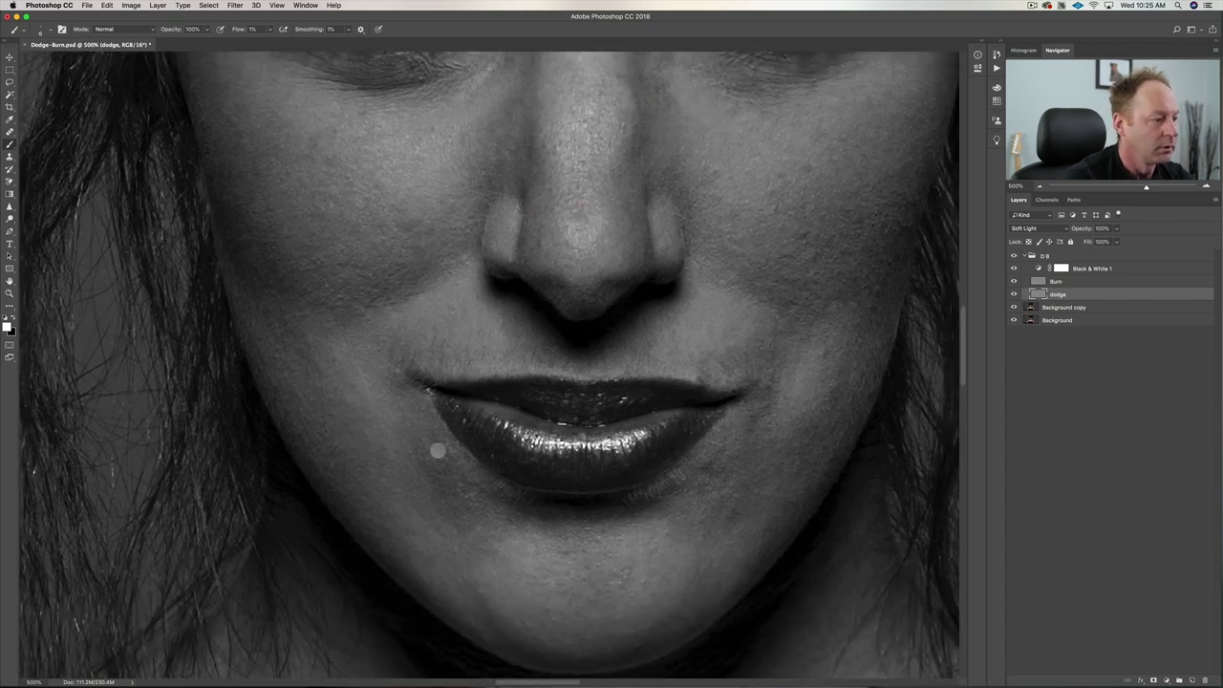
{"action": "key", "text": "super+plus"}
{"action": "key", "text": "super+plus"}
{"action": "left_click", "coordinate": [368, 261]}
{"action": "left_click", "coordinate": [636, 408]}
{"action": "scroll", "coordinate": [552, 389], "scroll_direction": "up", "scroll_amount": 3}
{"action": "scroll", "coordinate": [552, 389], "scroll_direction": "right", "scroll_amount": 1}
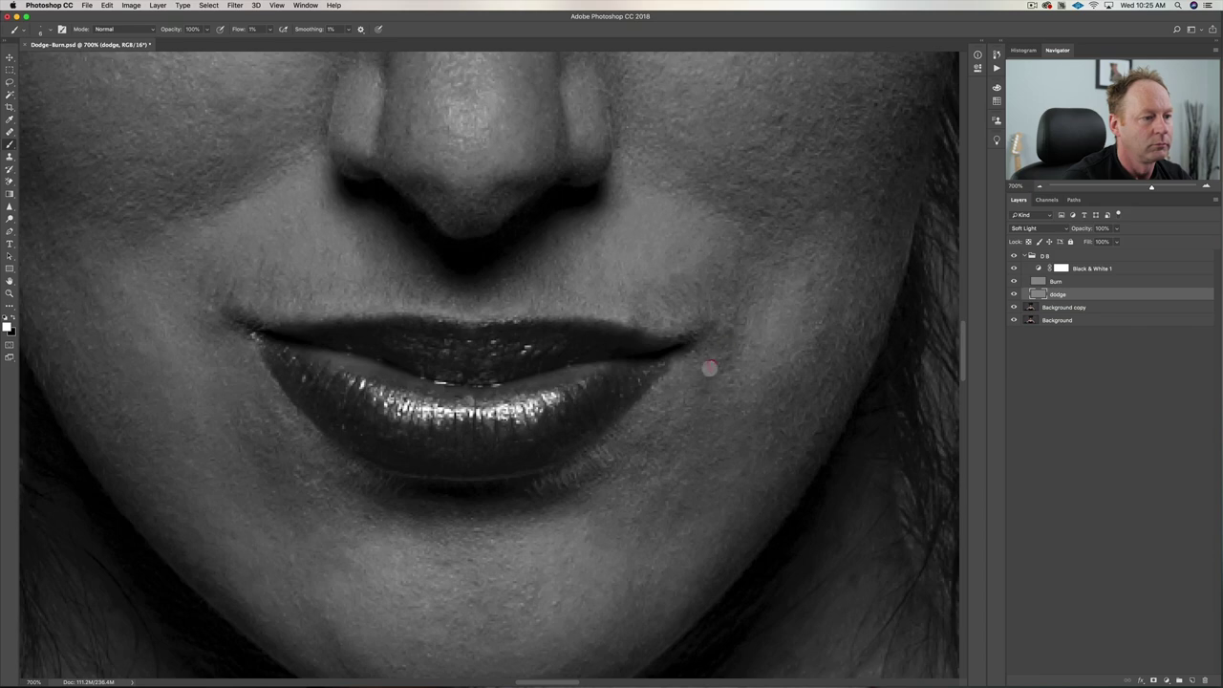
{"action": "left_click", "coordinate": [803, 109]}
{"action": "scroll", "coordinate": [443, 259], "scroll_direction": "left", "scroll_amount": 3}
{"action": "left_click", "coordinate": [442, 259]}
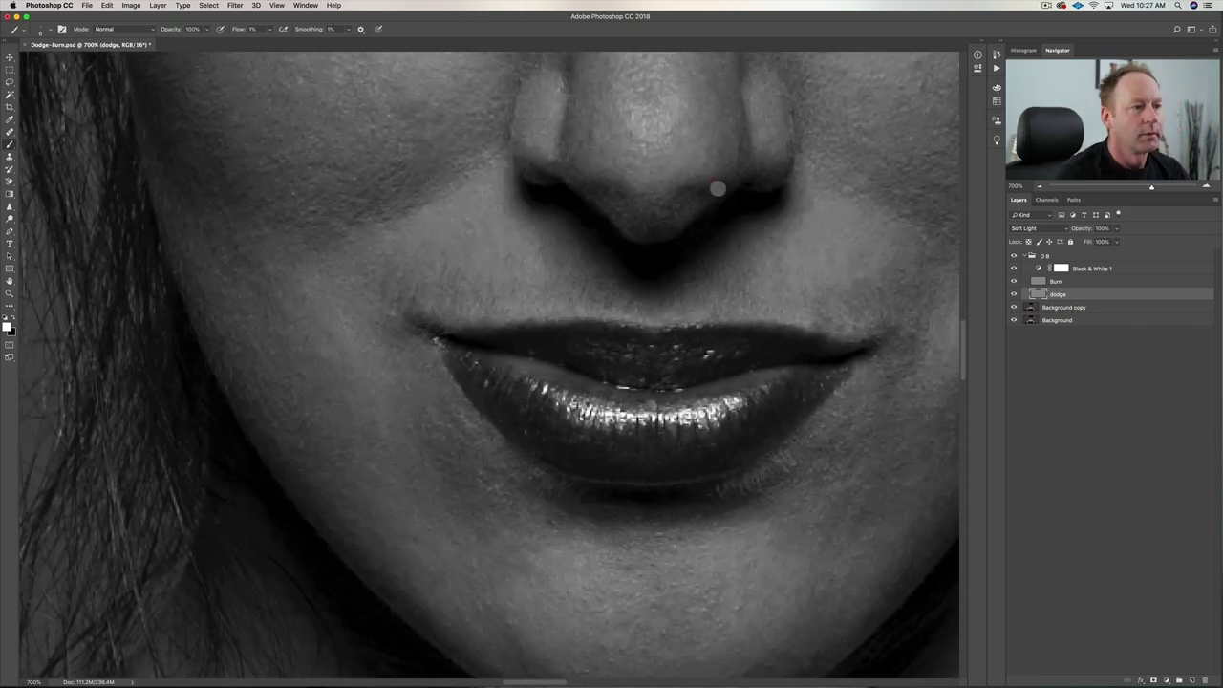
Lighten the remaining dark areas beneath the left-hand eye in the picture and onto the upper cheek
{"action": "scroll", "coordinate": [218, 203], "scroll_direction": "down", "scroll_amount": 2}
{"action": "scroll", "coordinate": [219, 202], "scroll_direction": "right", "scroll_amount": 1}
{"action": "left_click", "coordinate": [219, 203]}
{"action": "left_click_drag", "start_coordinate": [219, 202], "coordinate": [376, 276]}
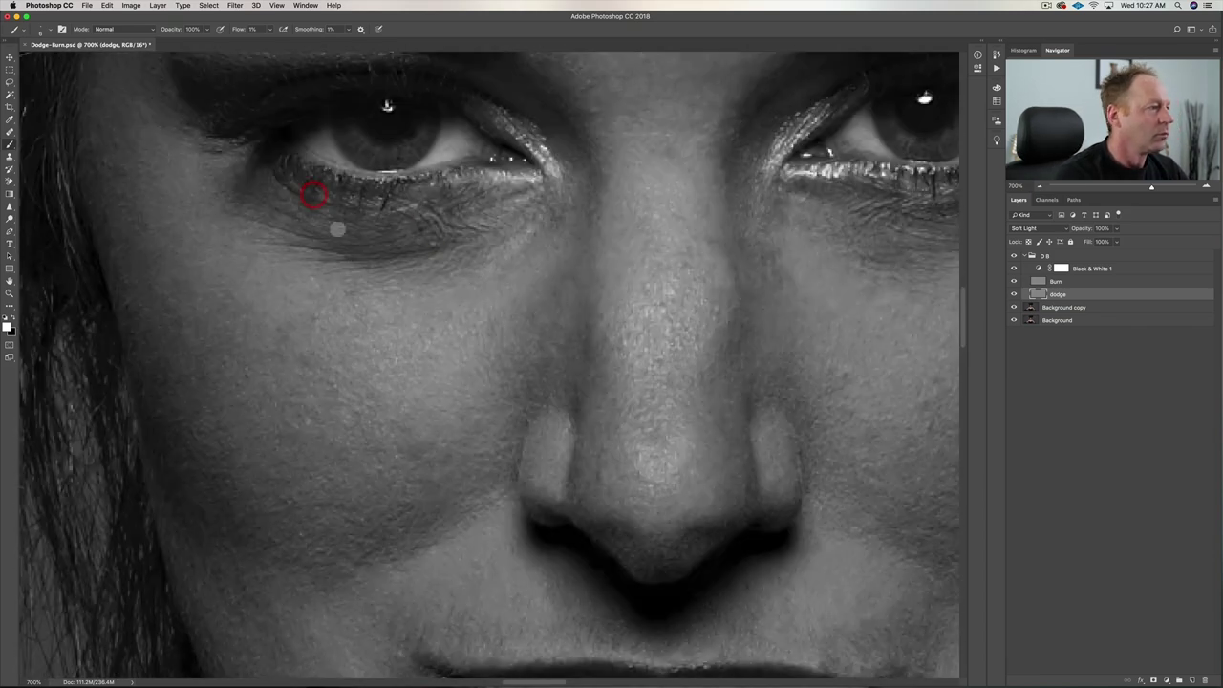
{"action": "left_click_drag", "start_coordinate": [320, 199], "coordinate": [336, 337]}
Brighten the dark spots beneath the right-hand eye in the picture, above the nostril and on the adjoining cheek
{"action": "scroll", "coordinate": [516, 330], "scroll_direction": "right", "scroll_amount": 3}
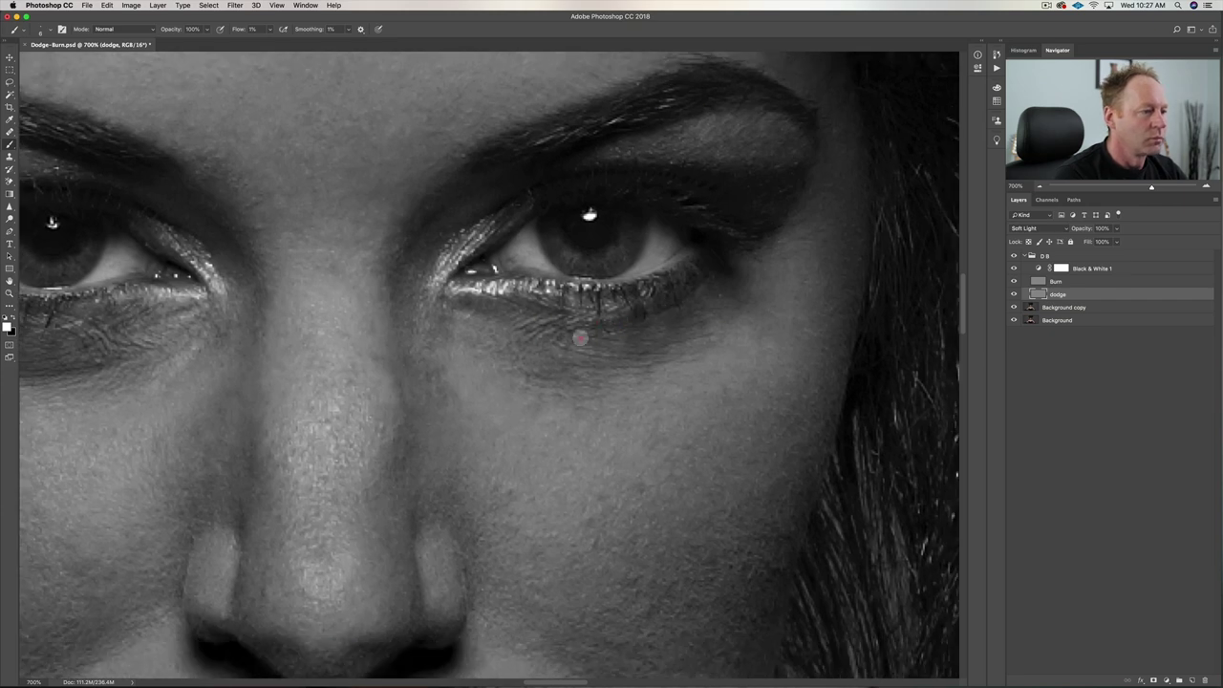
{"action": "scroll", "coordinate": [574, 344], "scroll_direction": "up", "scroll_amount": 3}
{"action": "scroll", "coordinate": [574, 344], "scroll_direction": "left", "scroll_amount": 1}
{"action": "scroll", "coordinate": [672, 483], "scroll_direction": "left", "scroll_amount": 2}
{"action": "scroll", "coordinate": [672, 484], "scroll_direction": "down", "scroll_amount": 5}
{"action": "left_click", "coordinate": [647, 403]}
{"action": "left_click", "coordinate": [739, 380]}
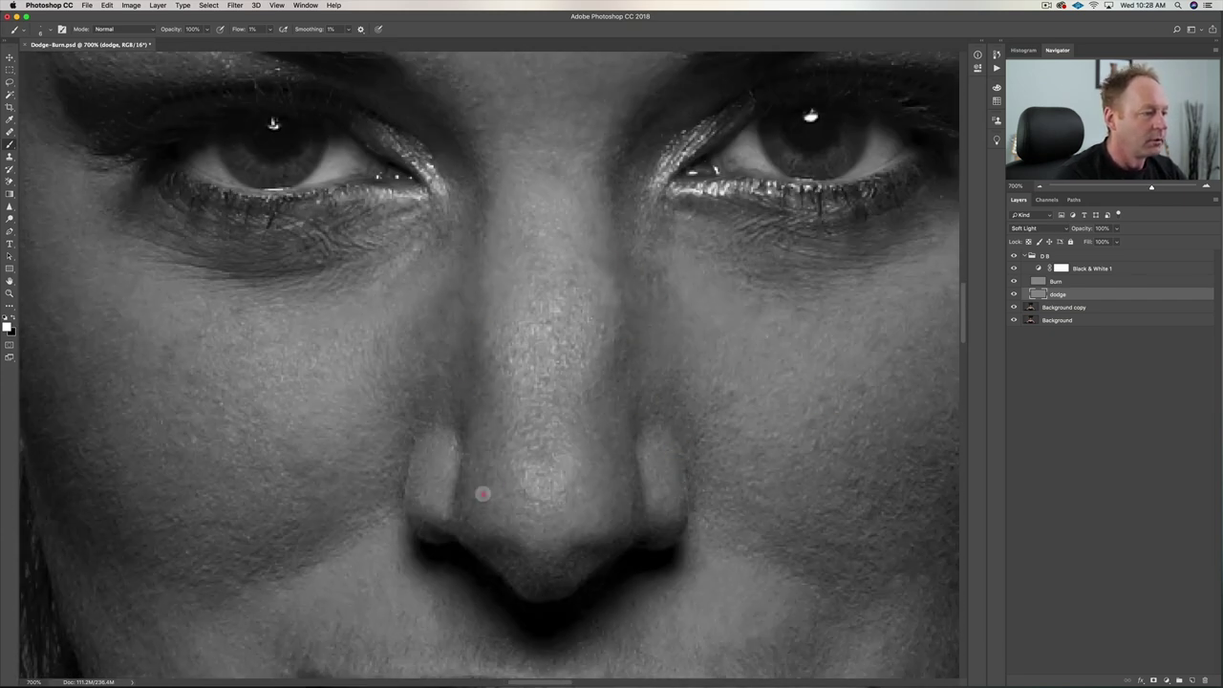
Lighten the uneven skin between the nose and the left-hand corner of the mouth in the picture
{"action": "scroll", "coordinate": [463, 447], "scroll_direction": "down", "scroll_amount": 2}
{"action": "scroll", "coordinate": [565, 236], "scroll_direction": "down", "scroll_amount": 3}
{"action": "left_click", "coordinate": [398, 251]}
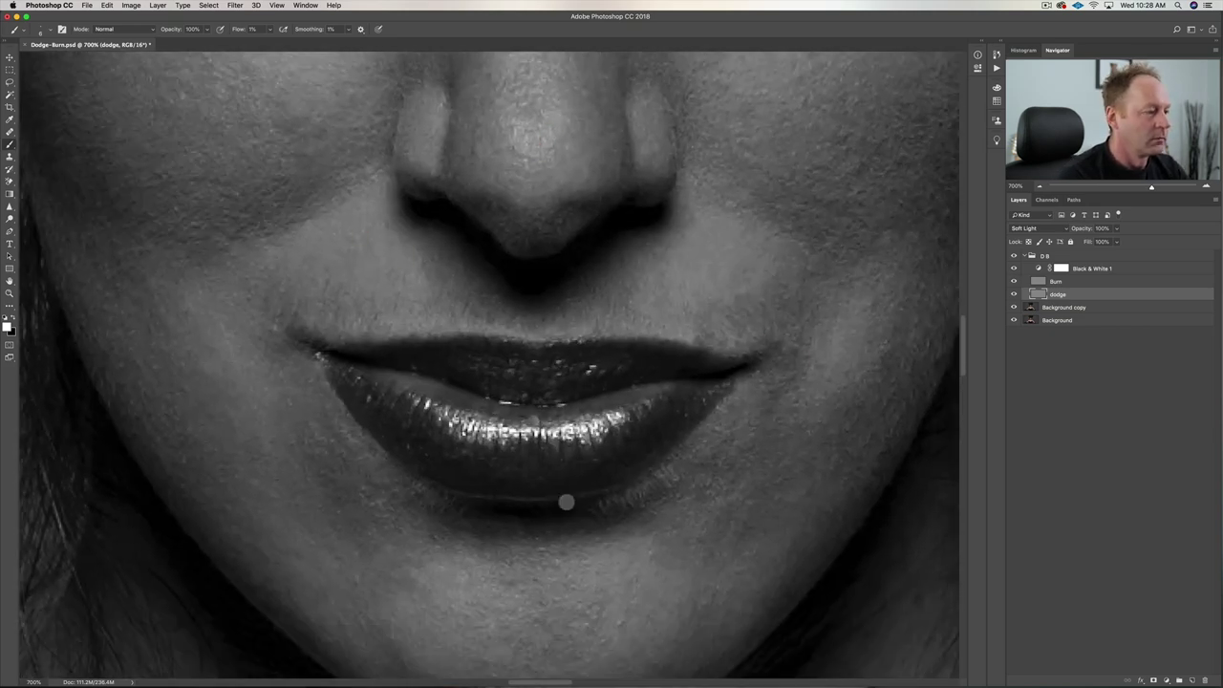
{"action": "scroll", "coordinate": [327, 360], "scroll_direction": "down", "scroll_amount": 2}
Delete the Black & White 1 helper layer from the D B group to restore the portrait's colour
{"action": "key", "text": "super+minus"}
{"action": "key", "text": "super+minus"}
{"action": "key", "text": "super+minus"}
{"action": "key", "text": "super+minus"}
{"action": "key", "text": "super+minus"}
{"action": "scroll", "coordinate": [621, 334], "scroll_direction": "up", "scroll_amount": 3}
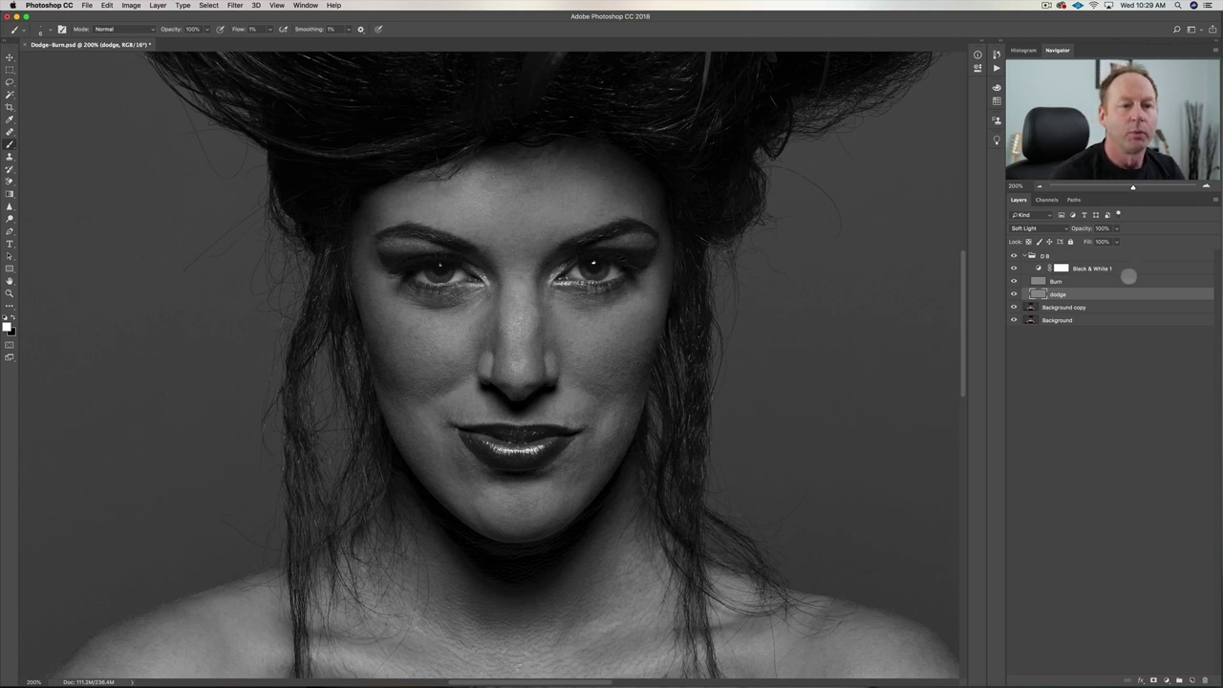
{"action": "left_click", "coordinate": [1130, 267]}
{"action": "key", "text": "Delete"}
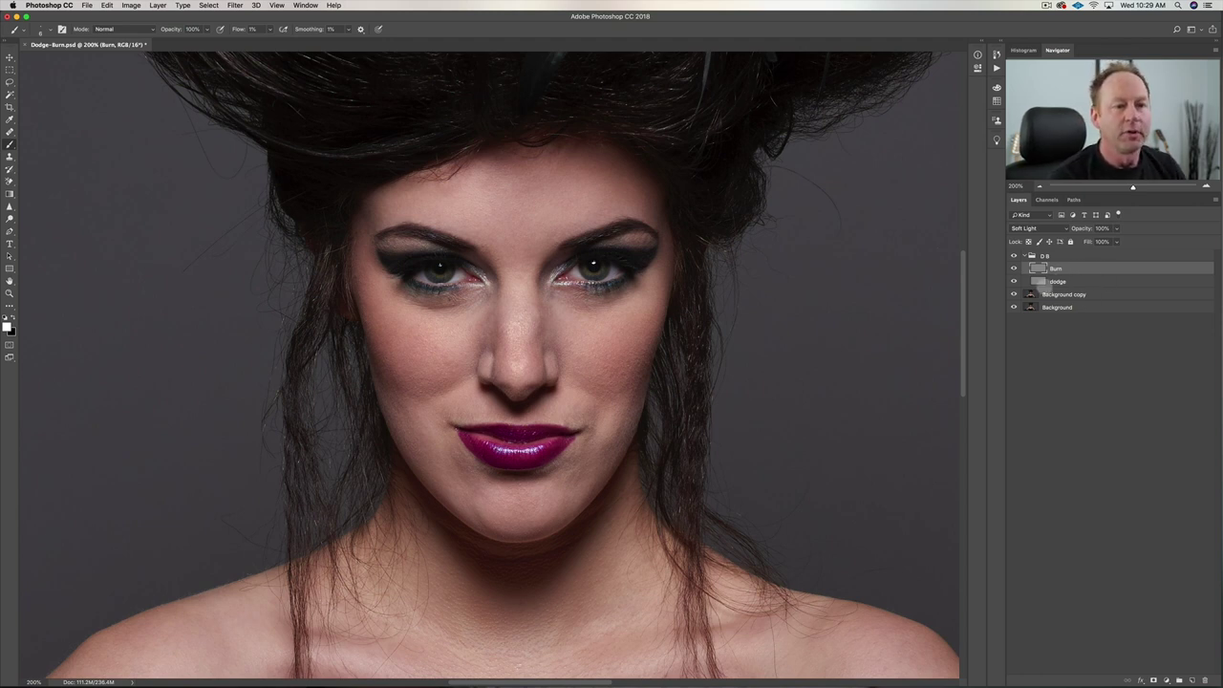
Compare the face with and without the D B group's dodging and burning
{"action": "left_click", "coordinate": [1014, 255]}
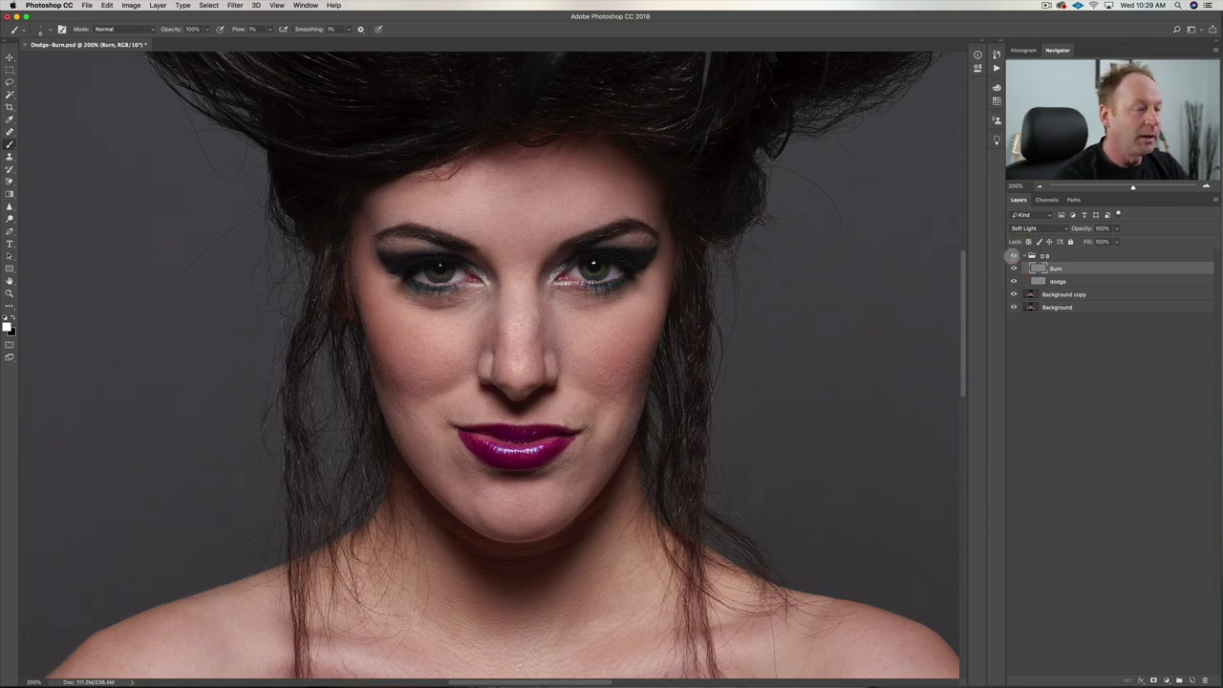
{"action": "key", "text": "super+plus"}
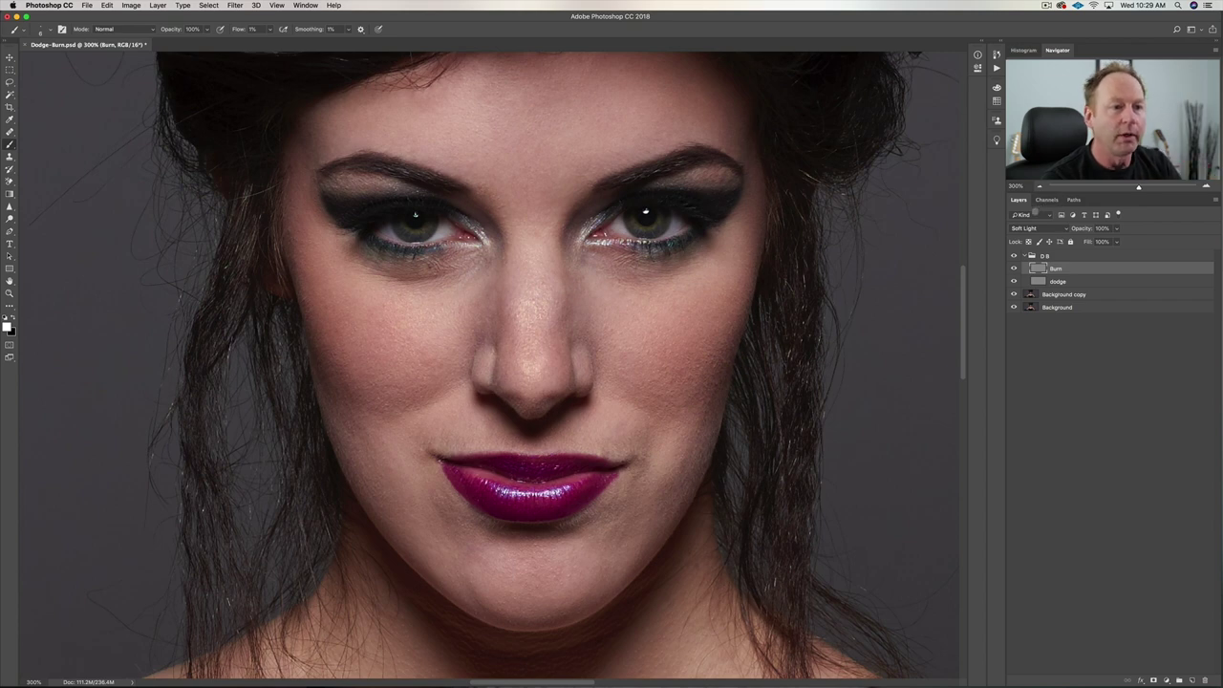
{"action": "left_click", "coordinate": [1014, 255]}
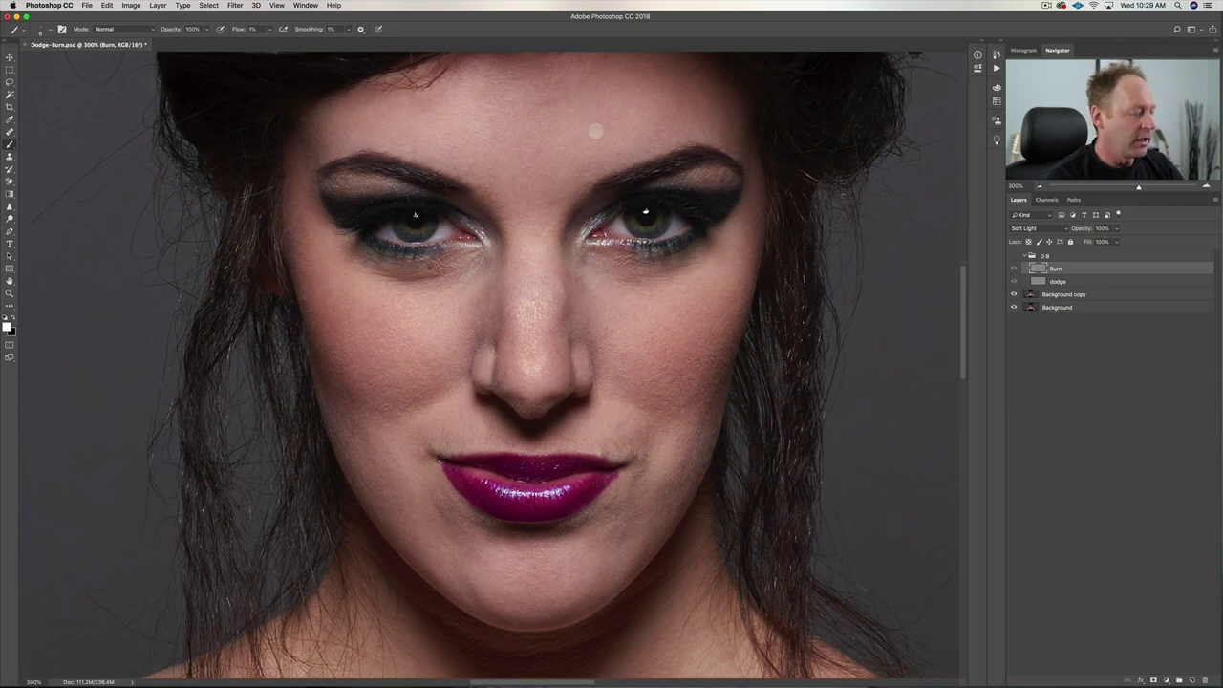
{"action": "scroll", "coordinate": [568, 158], "scroll_direction": "up", "scroll_amount": 3}
{"action": "left_click", "coordinate": [563, 197]}
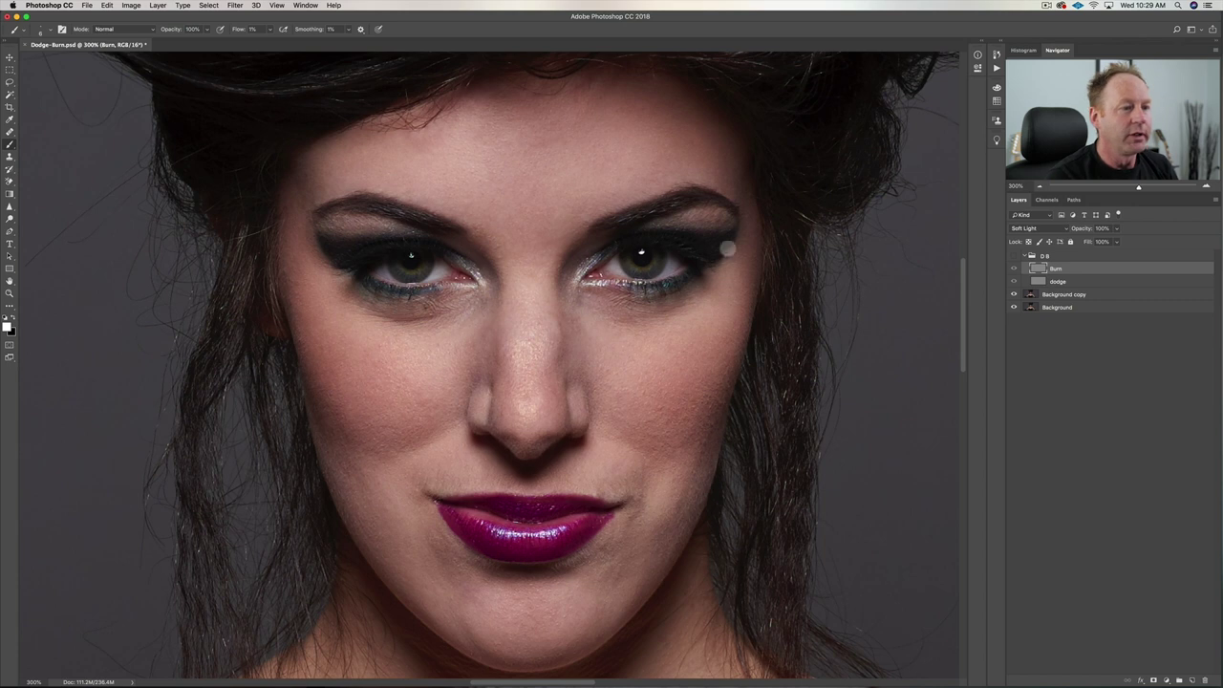
{"action": "left_click", "coordinate": [1014, 255]}
{"action": "left_click", "coordinate": [1014, 255]}
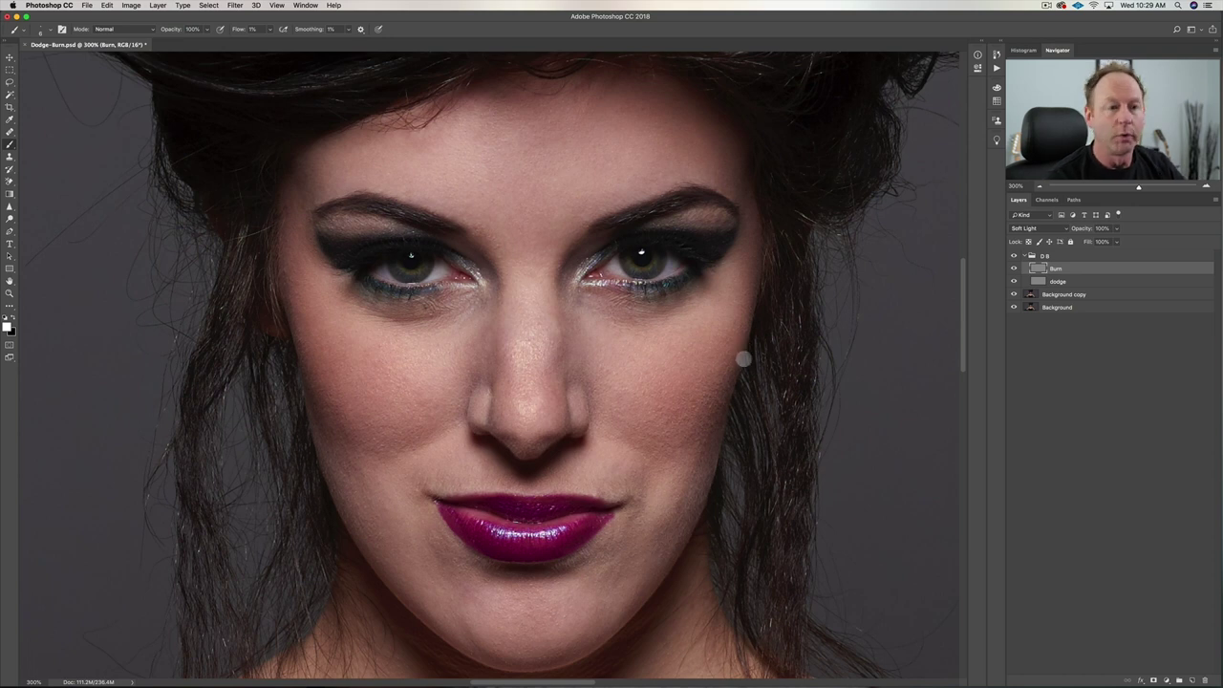
Collapse the D B group and add a Curves adjustment layer above it, raising the midtones from input 123 to output 157
{"action": "left_click", "coordinate": [1023, 254]}
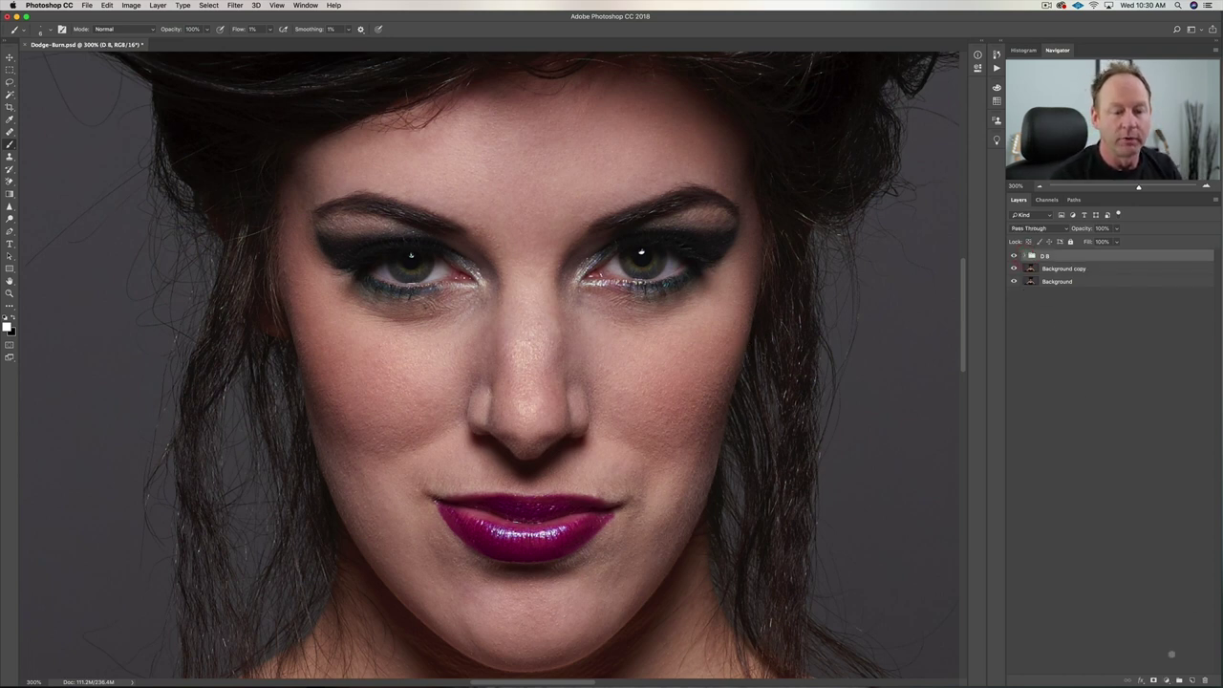
{"action": "left_click", "coordinate": [1167, 680]}
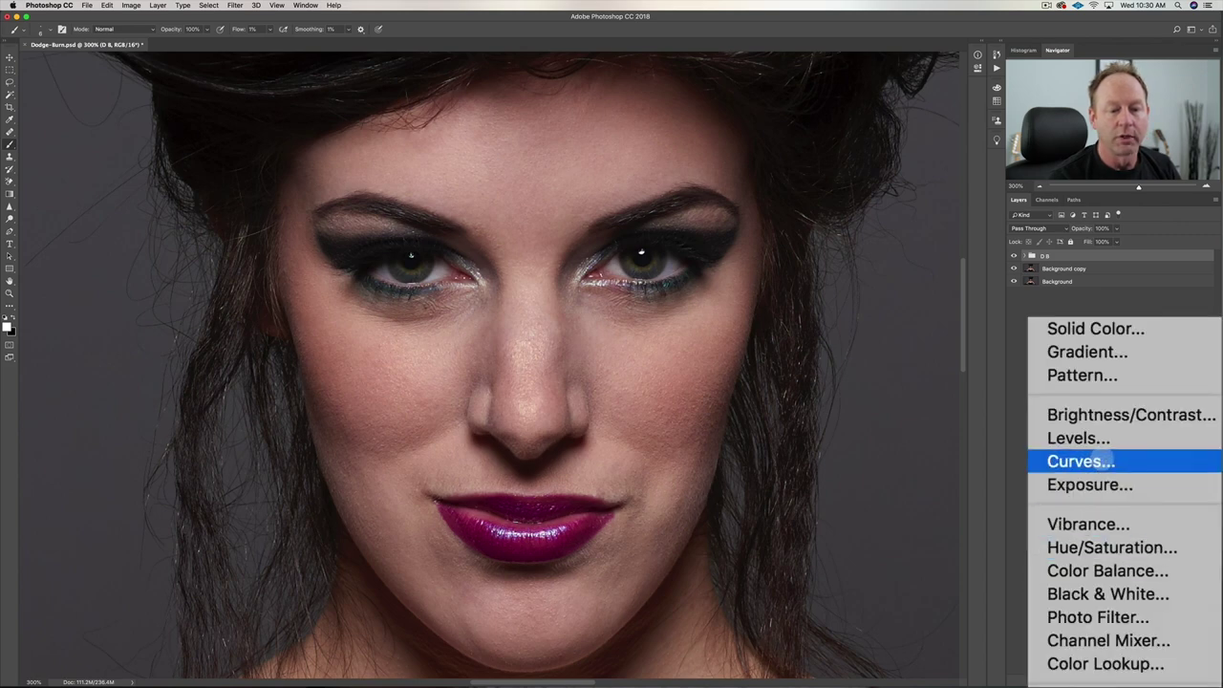
{"action": "left_click", "coordinate": [1104, 462]}
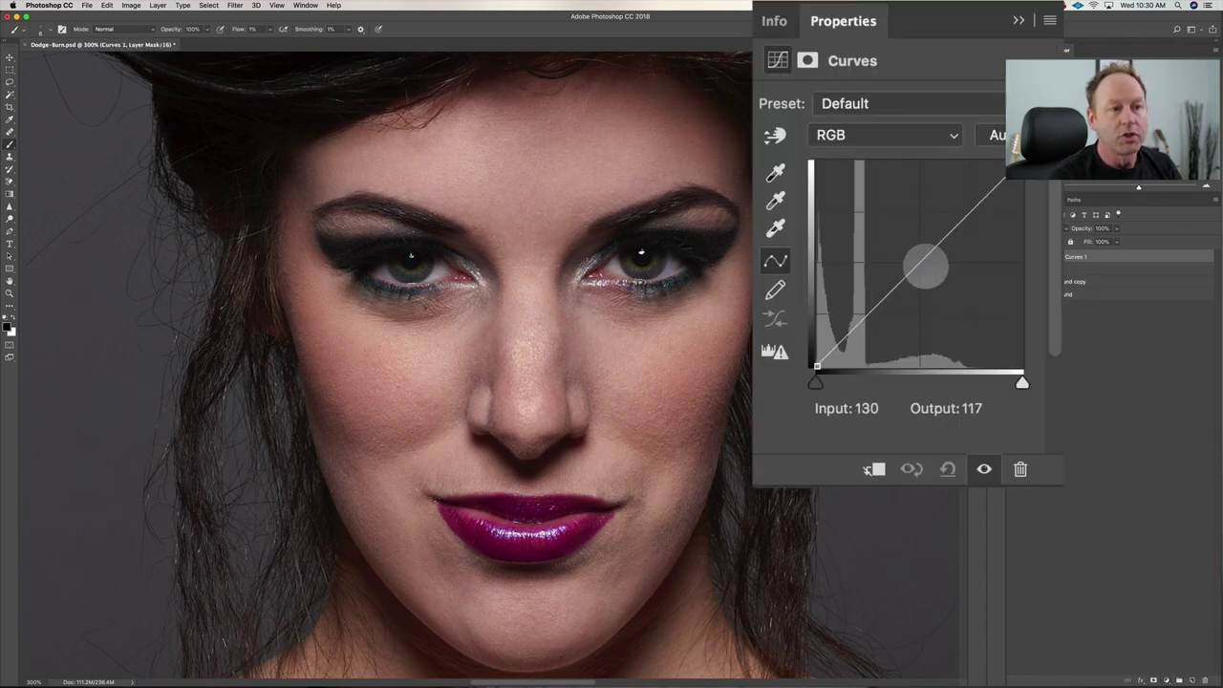
{"action": "left_click_drag", "start_coordinate": [919, 262], "coordinate": [911, 253]}
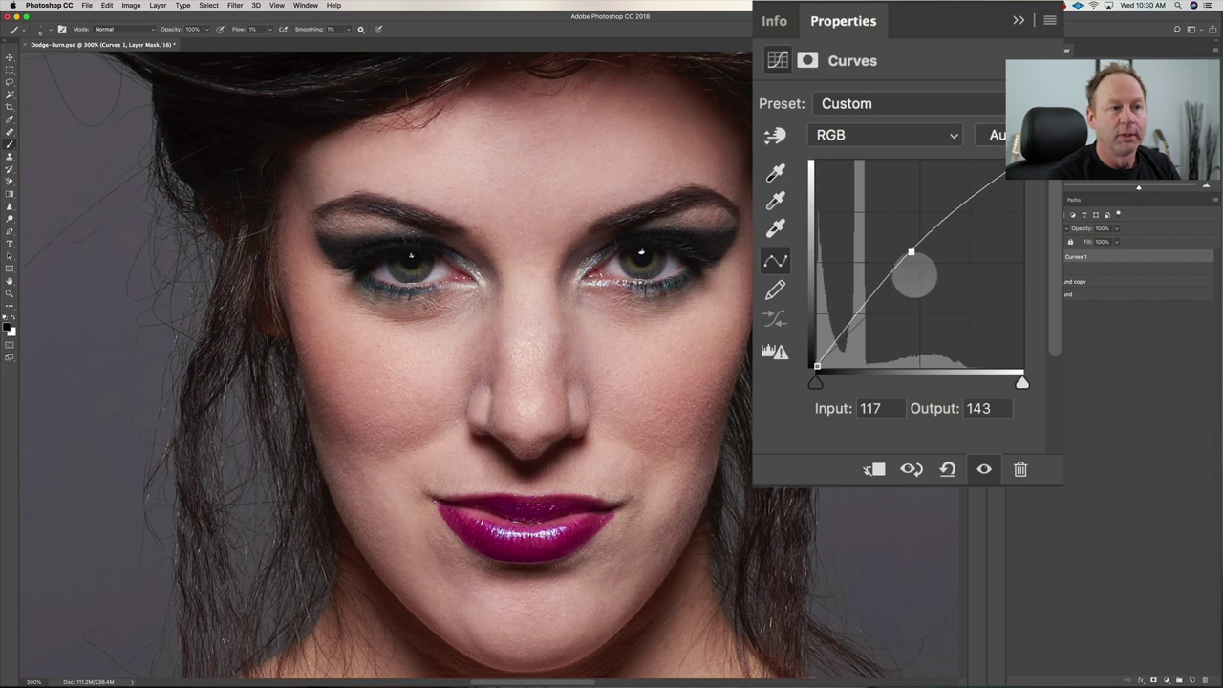
{"action": "mouse_move", "coordinate": [913, 252]}
{"action": "left_mouse_down"}
{"action": "mouse_move", "coordinate": [889, 216]}
{"action": "mouse_move", "coordinate": [914, 240]}
{"action": "left_mouse_up"}
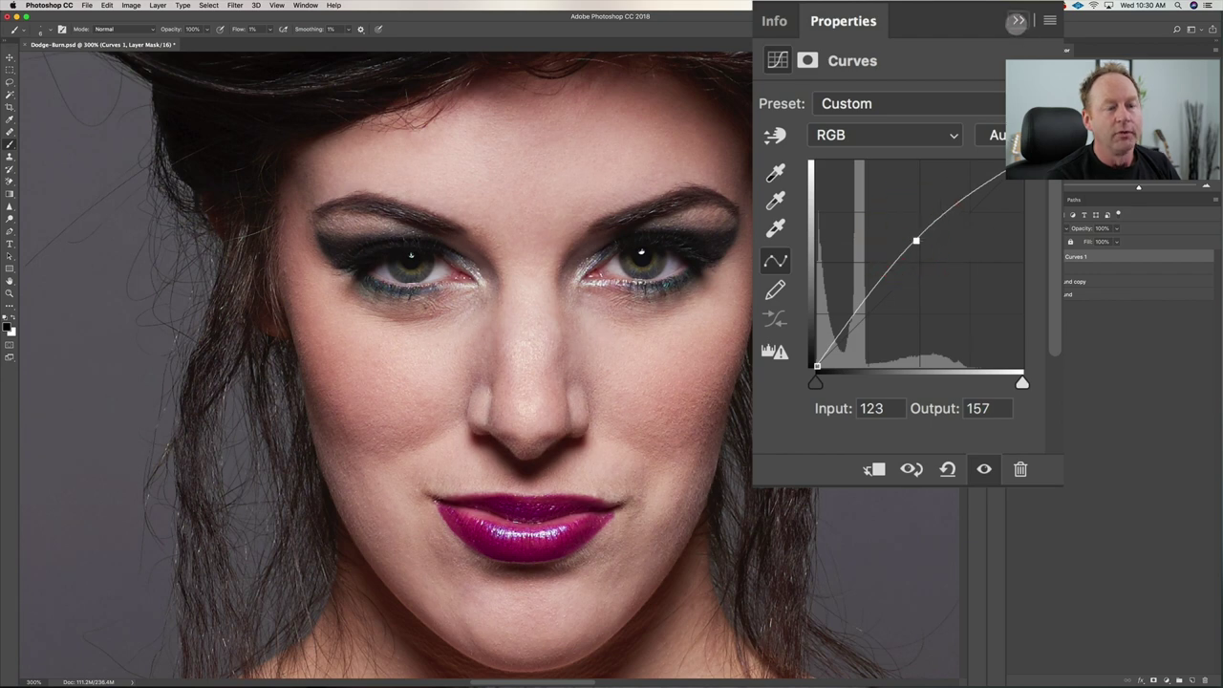
{"action": "left_click", "coordinate": [1019, 20]}
Compare the portrait with and without the Curves 1 layer, and invert that layer's mask to black
{"action": "left_click", "coordinate": [1013, 256]}
{"action": "left_click", "coordinate": [1014, 256]}
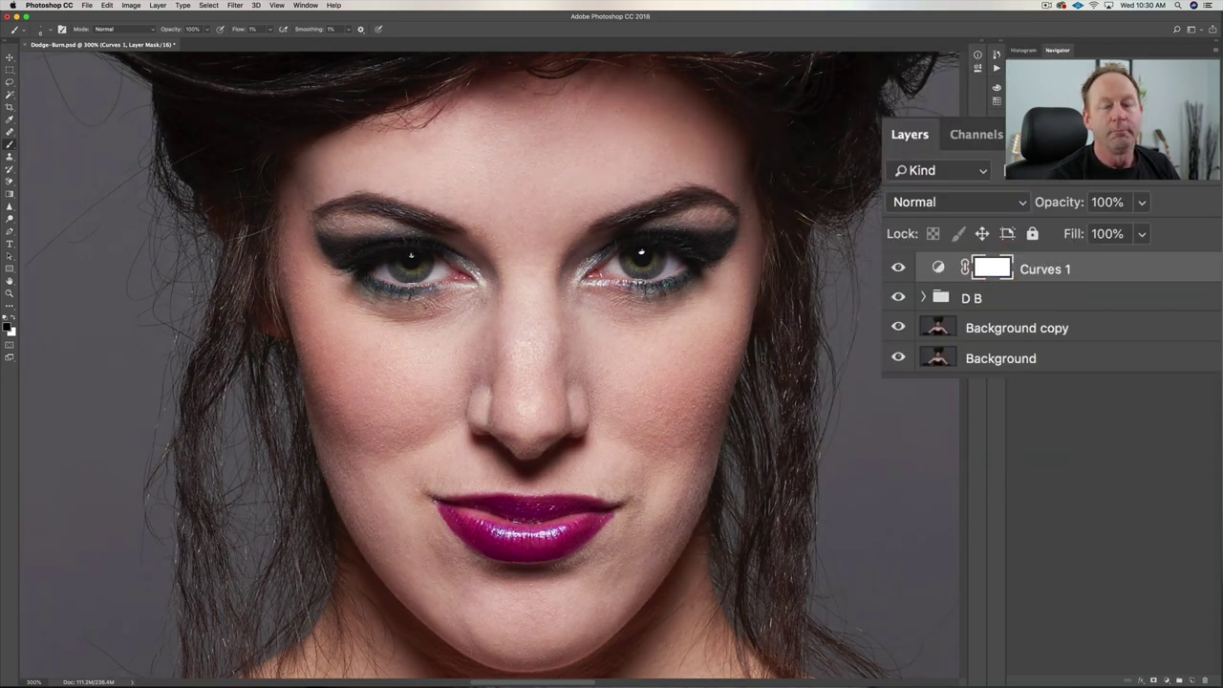
{"action": "left_click", "coordinate": [961, 378]}
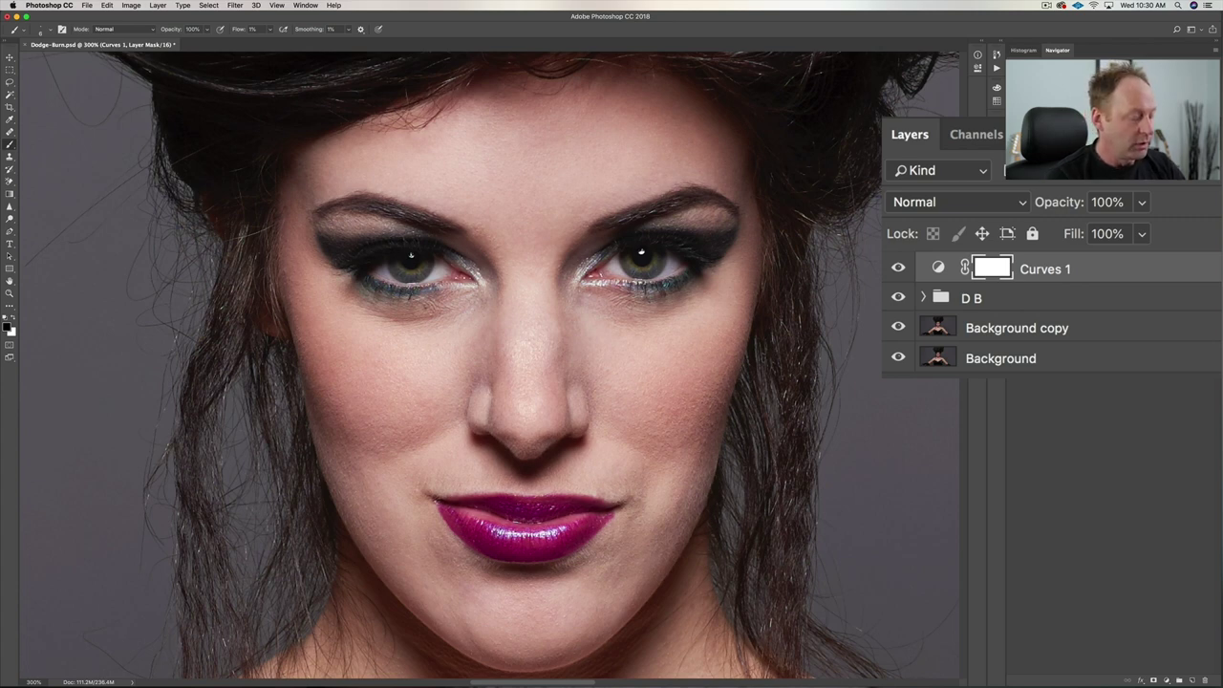
{"action": "key", "text": "super+i"}
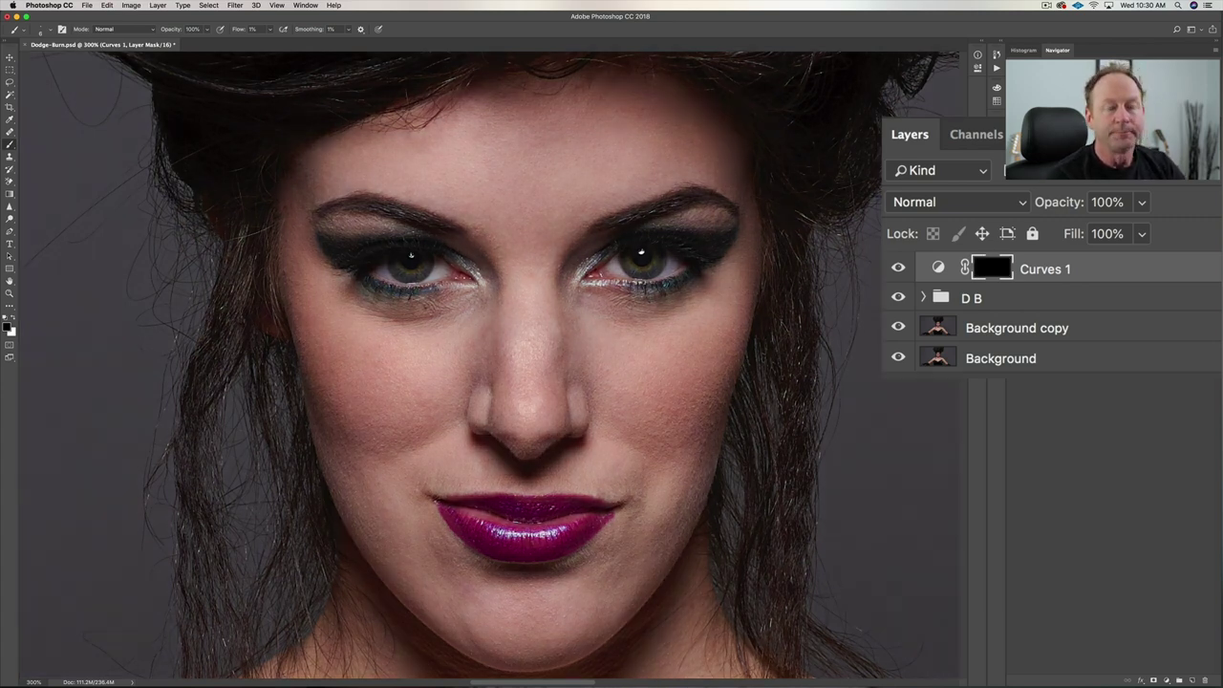
{"action": "left_click", "coordinate": [1053, 310]}
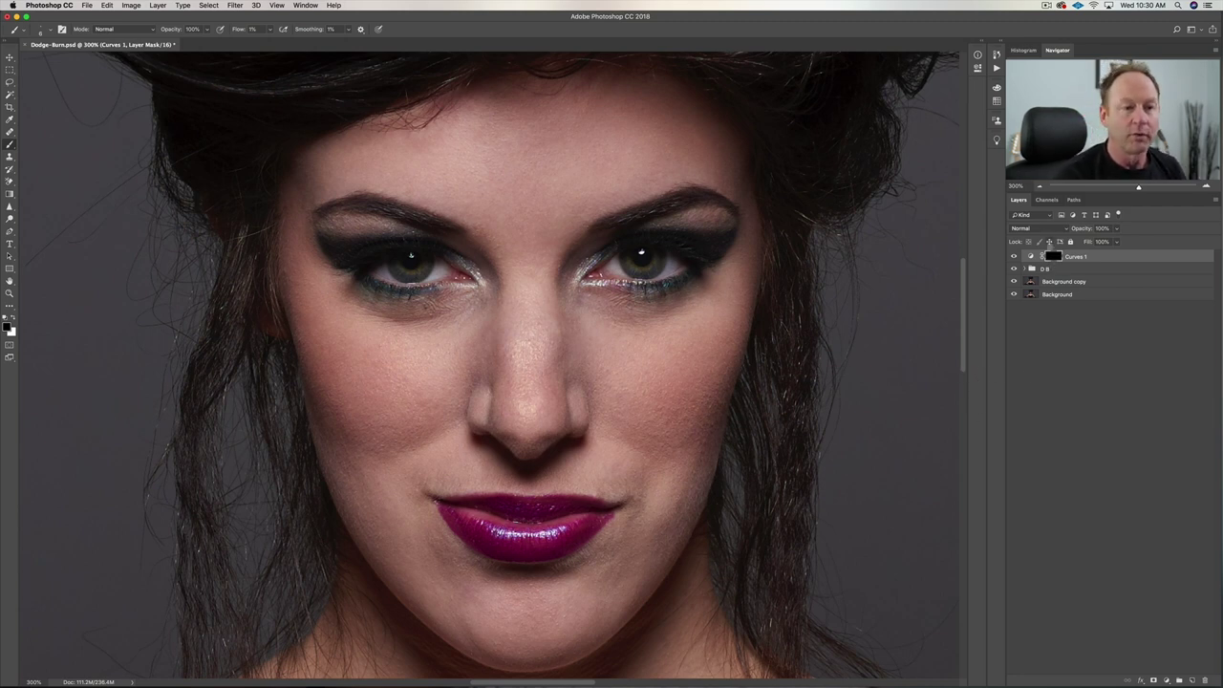
{"action": "left_click", "coordinate": [1054, 258]}
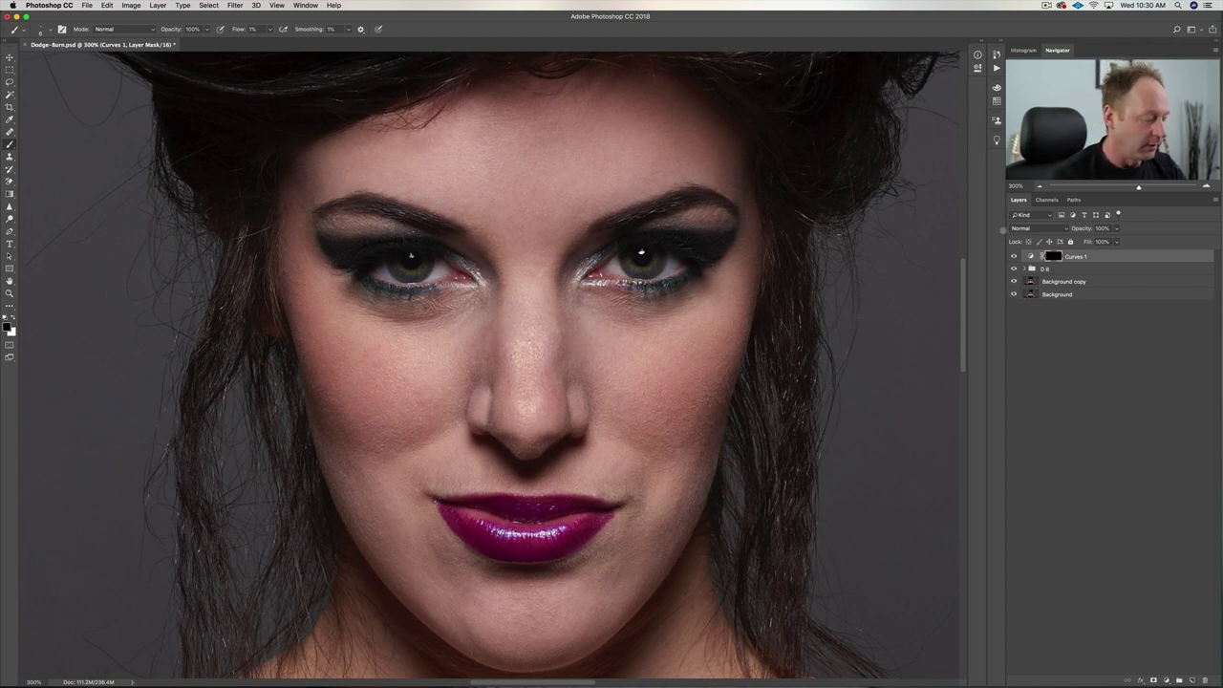
Make white the foreground colour, enlarge the brush to 175 px and check its size and hardness settings
{"action": "key", "text": "super+minus"}
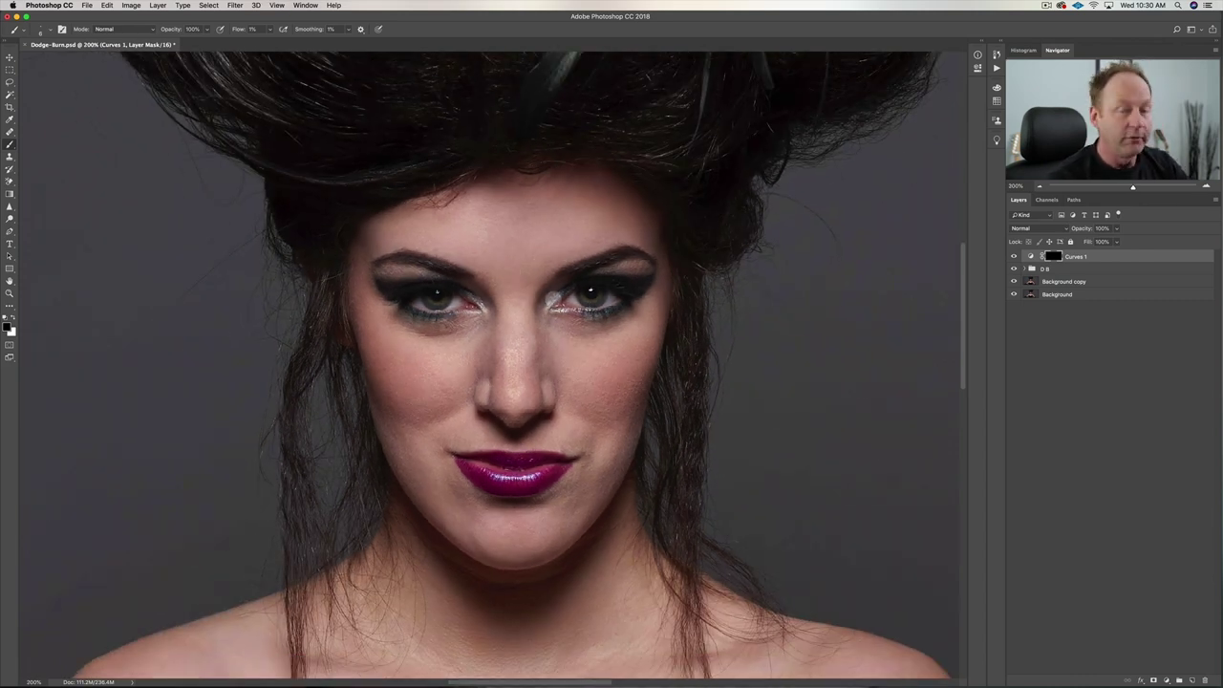
{"action": "key", "text": "x"}
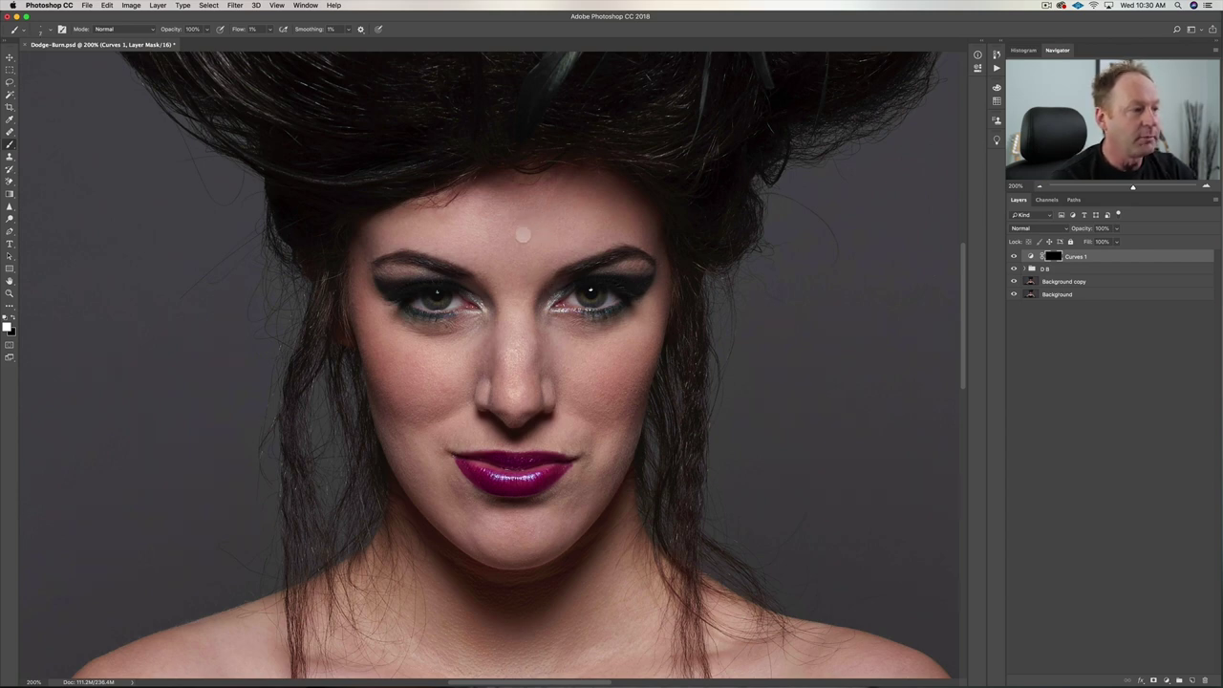
{"action": "key", "text": "]"}
{"action": "key", "text": "]"}
{"action": "key", "text": "]"}
{"action": "key", "text": "]"}
{"action": "key", "text": "]"}
{"action": "key", "text": "]"}
{"action": "key", "text": "]"}
{"action": "key", "text": "]"}
{"action": "key", "text": "]"}
{"action": "key", "text": "]"}
{"action": "key", "text": "]"}
{"action": "key", "text": "]"}
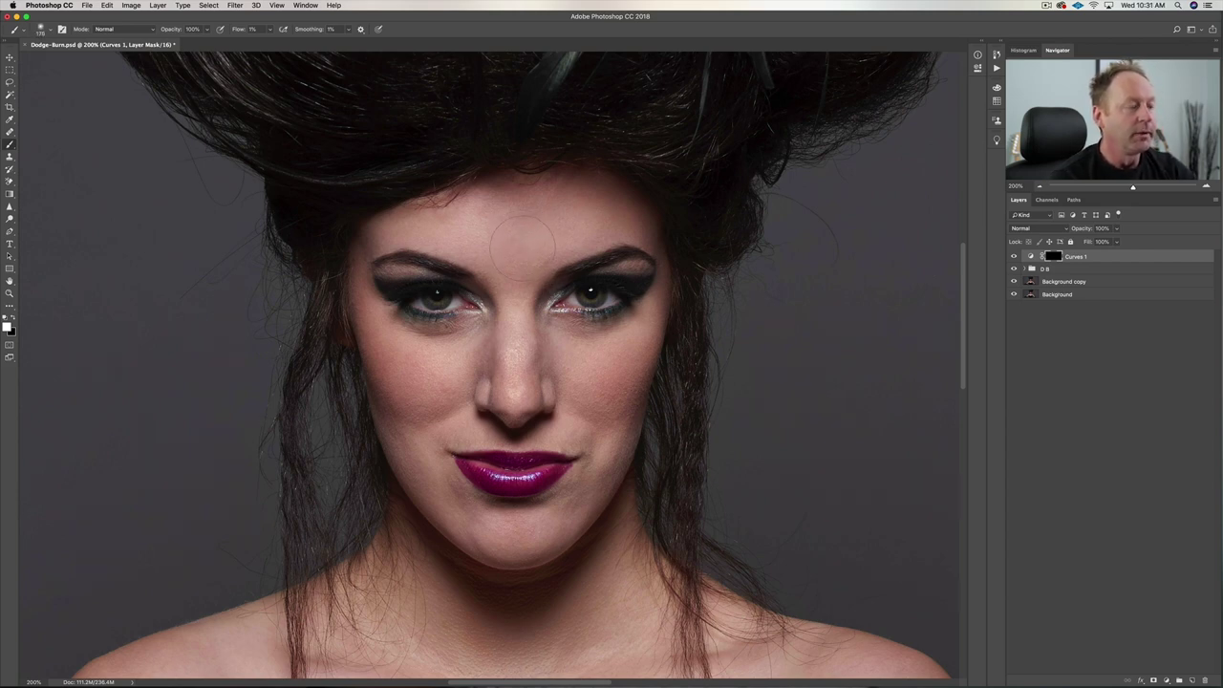
{"action": "right_click", "coordinate": [506, 246]}
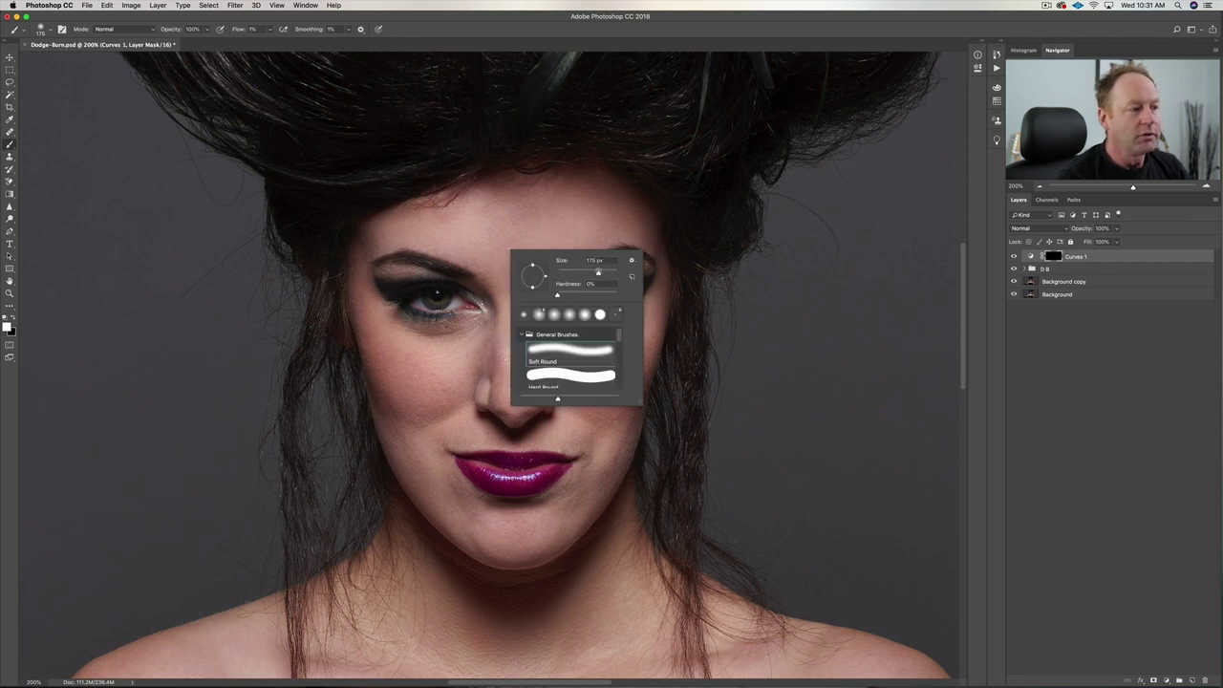
{"action": "right_click", "coordinate": [511, 220]}
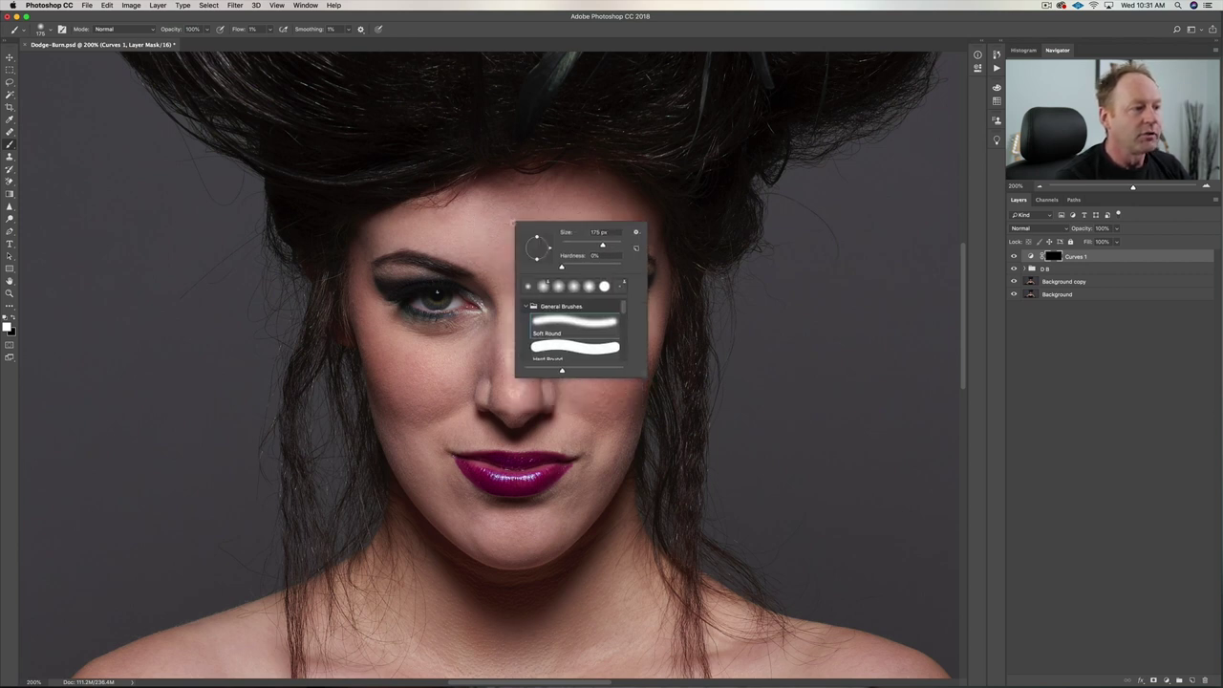
{"action": "left_click", "coordinate": [481, 246]}
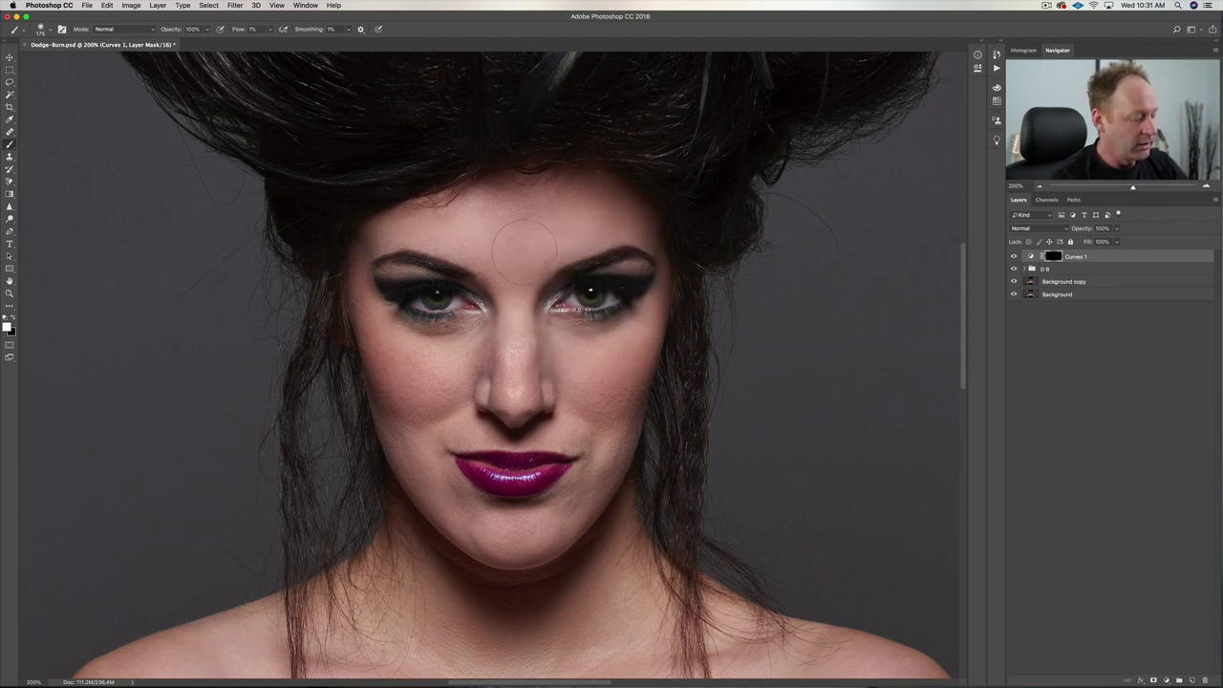
Enlarge the brush to 241 px and try its hardness at 100% before returning it to a soft edge
{"action": "mouse_move", "coordinate": [525, 229]}
{"action": "left_mouse_down"}
{"action": "mouse_move", "coordinate": [483, 231]}
{"action": "mouse_move", "coordinate": [562, 216]}
{"action": "left_mouse_up"}
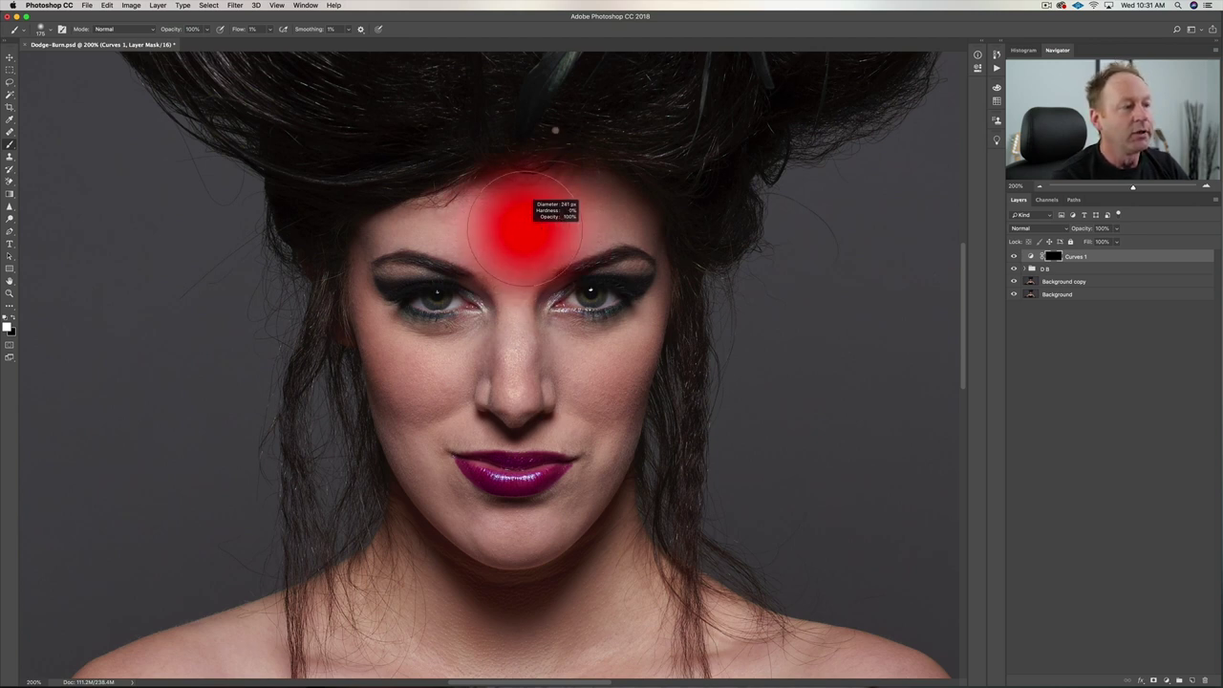
{"action": "left_click_drag", "start_coordinate": [562, 216], "coordinate": [562, 189]}
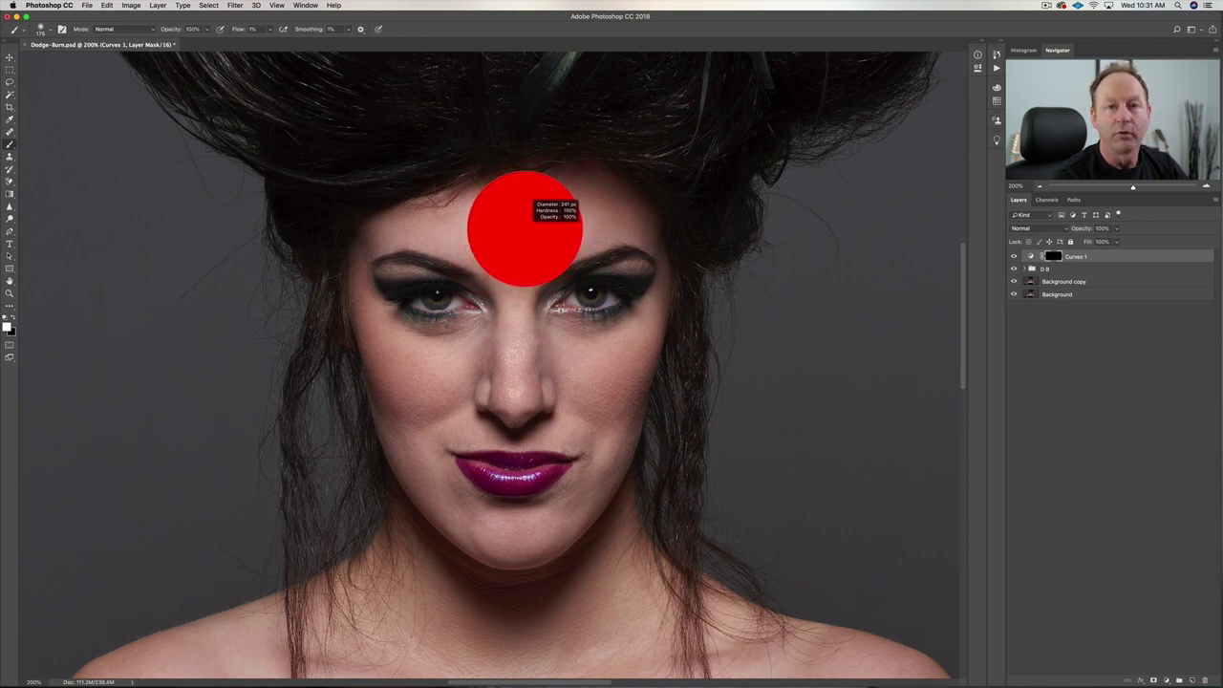
{"action": "left_click_drag", "start_coordinate": [554, 181], "coordinate": [552, 104]}
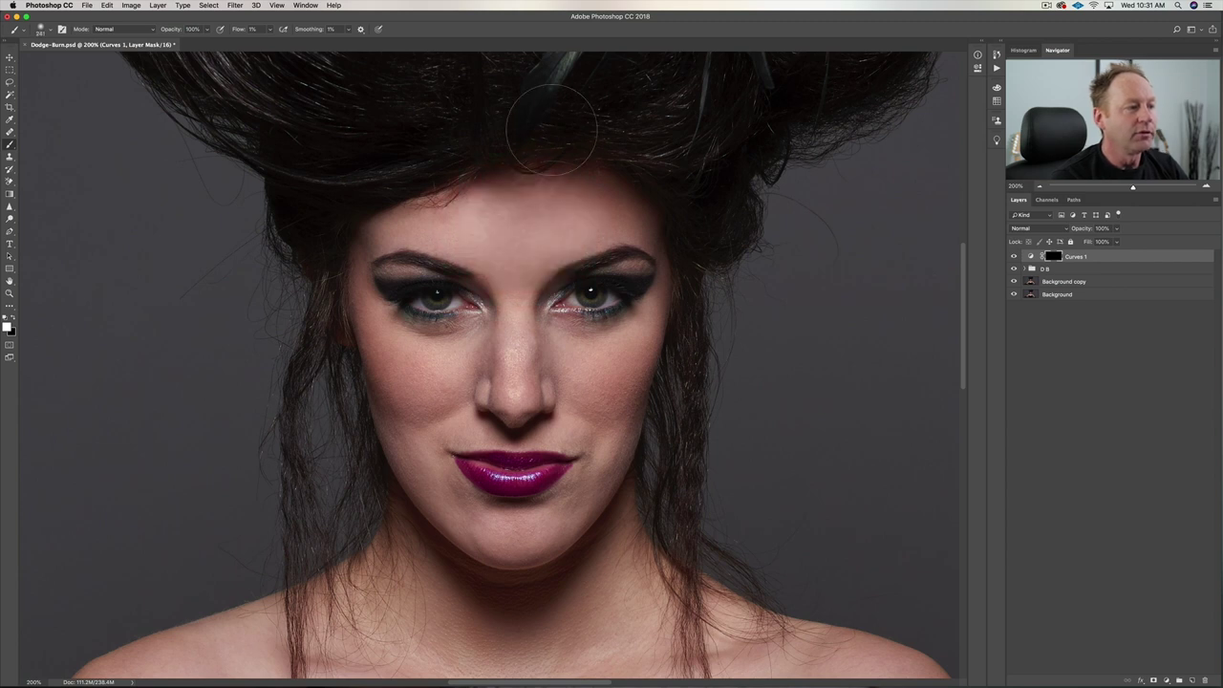
Brighten the forehead on the Curves 1 mask with soft white strokes, resizing the brush to 138 px and 182 px
{"action": "left_click_drag", "start_coordinate": [545, 235], "coordinate": [488, 241]}
{"action": "left_click_drag", "start_coordinate": [552, 210], "coordinate": [552, 211]}
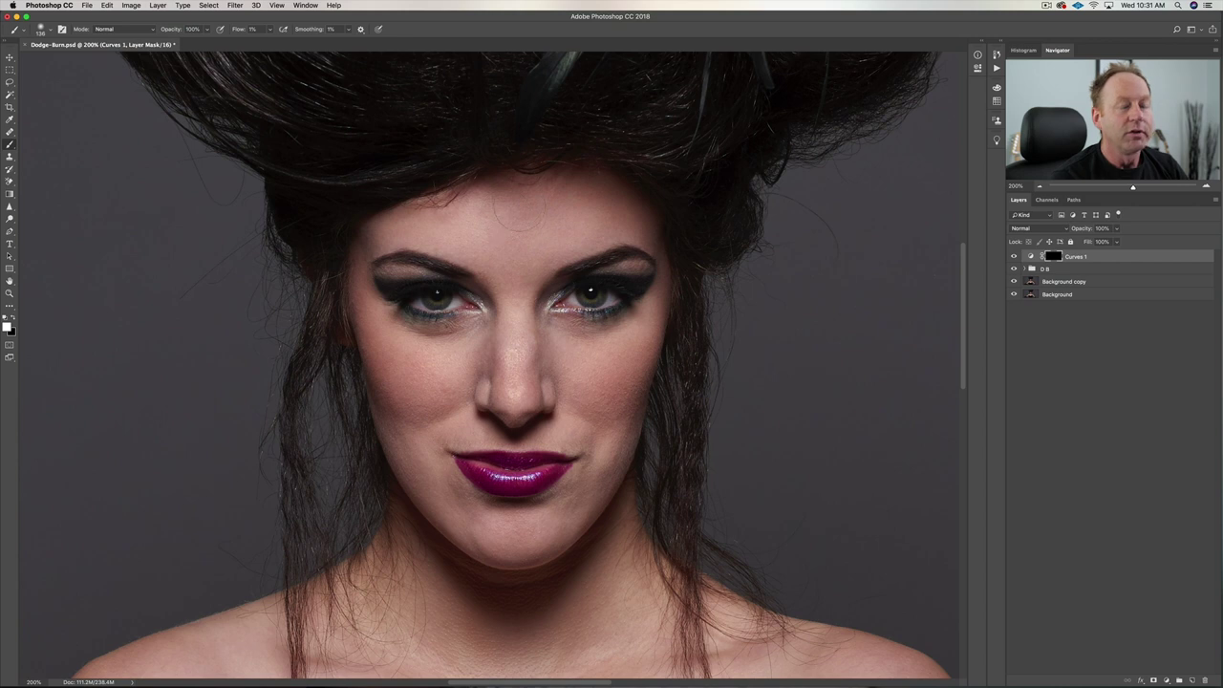
{"action": "left_click_drag", "start_coordinate": [509, 243], "coordinate": [519, 246]}
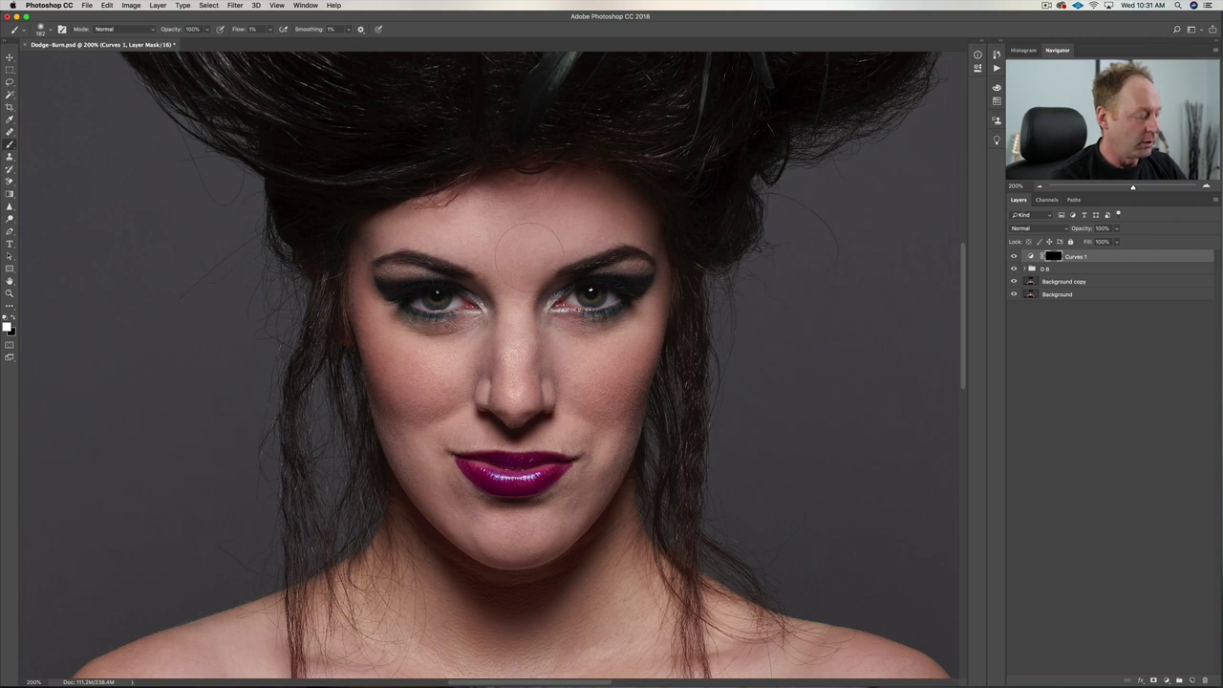
{"action": "left_click_drag", "start_coordinate": [513, 246], "coordinate": [499, 248]}
{"action": "left_click", "coordinate": [528, 227]}
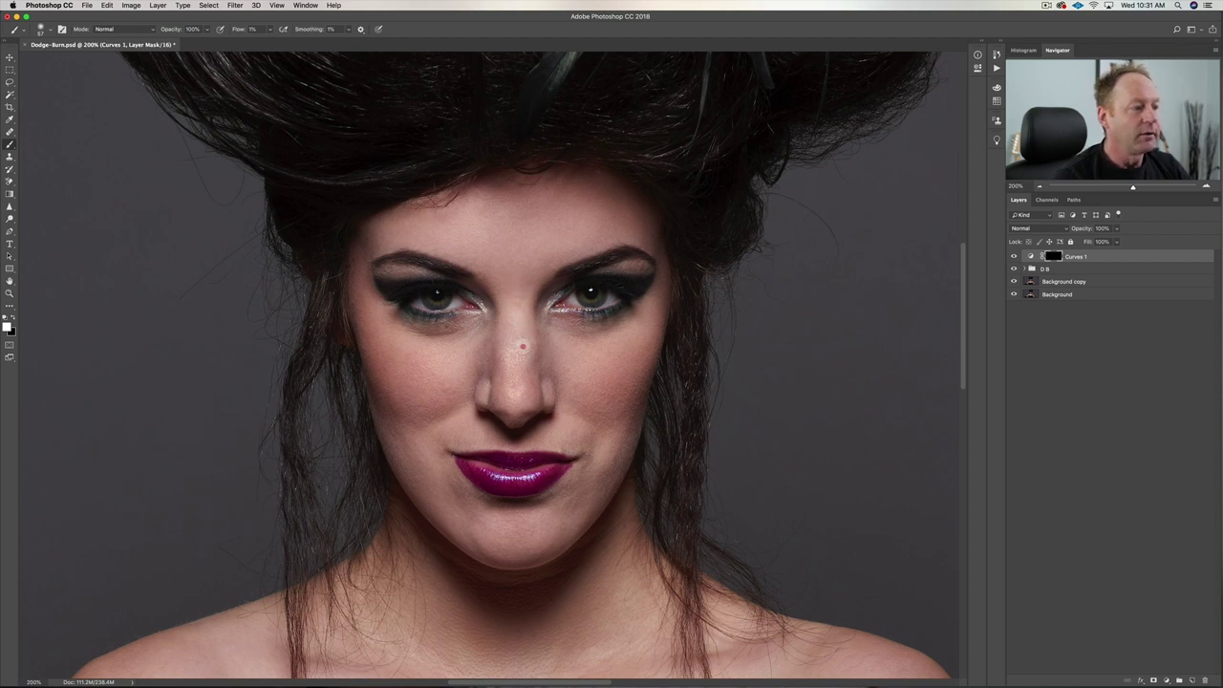
Brighten the bridge of the nose on the Curves 1 mask with a smaller white brush of 57 to 80 px
{"action": "left_click", "coordinate": [520, 278]}
{"action": "left_click", "coordinate": [509, 277]}
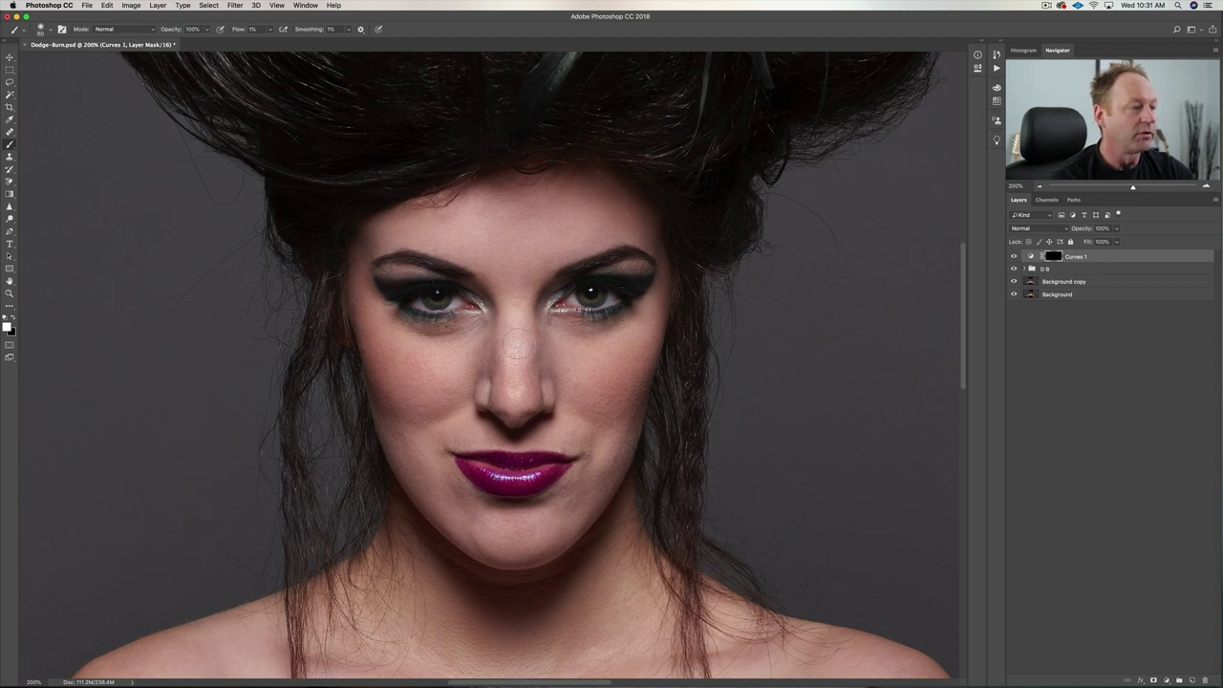
{"action": "left_click", "coordinate": [521, 372]}
{"action": "left_click", "coordinate": [514, 372]}
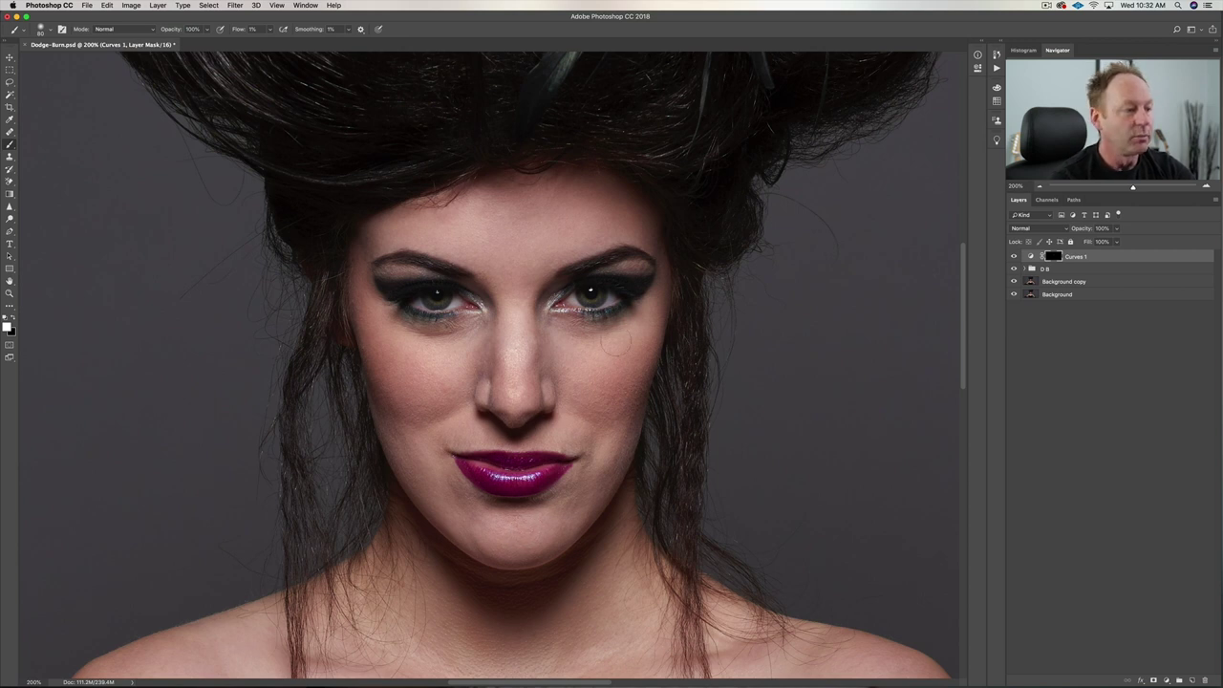
Compare the portrait with and without the brightening painted on the Curves 1 layer
{"action": "left_click", "coordinate": [1015, 253]}
{"action": "left_click", "coordinate": [1015, 254]}
{"action": "left_click", "coordinate": [1015, 254]}
{"action": "left_click", "coordinate": [1015, 255]}
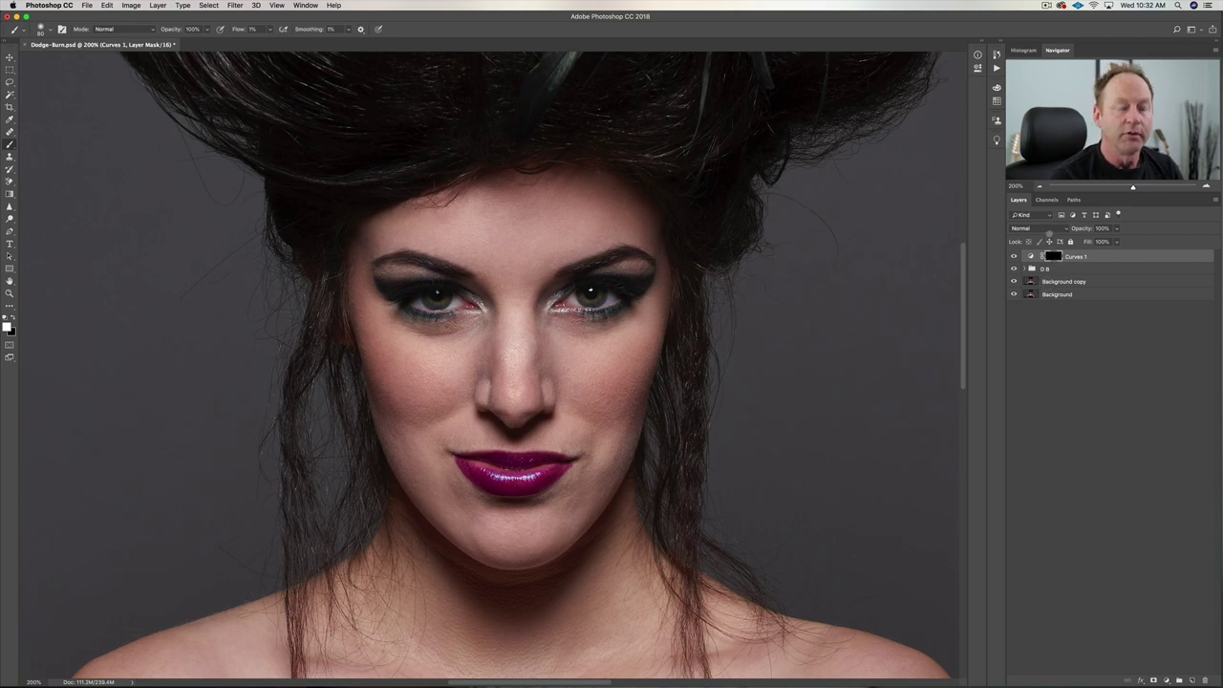
Set the Curves 1 adjustment layer's blending mode to Luminosity
{"action": "left_click", "coordinate": [1086, 256]}
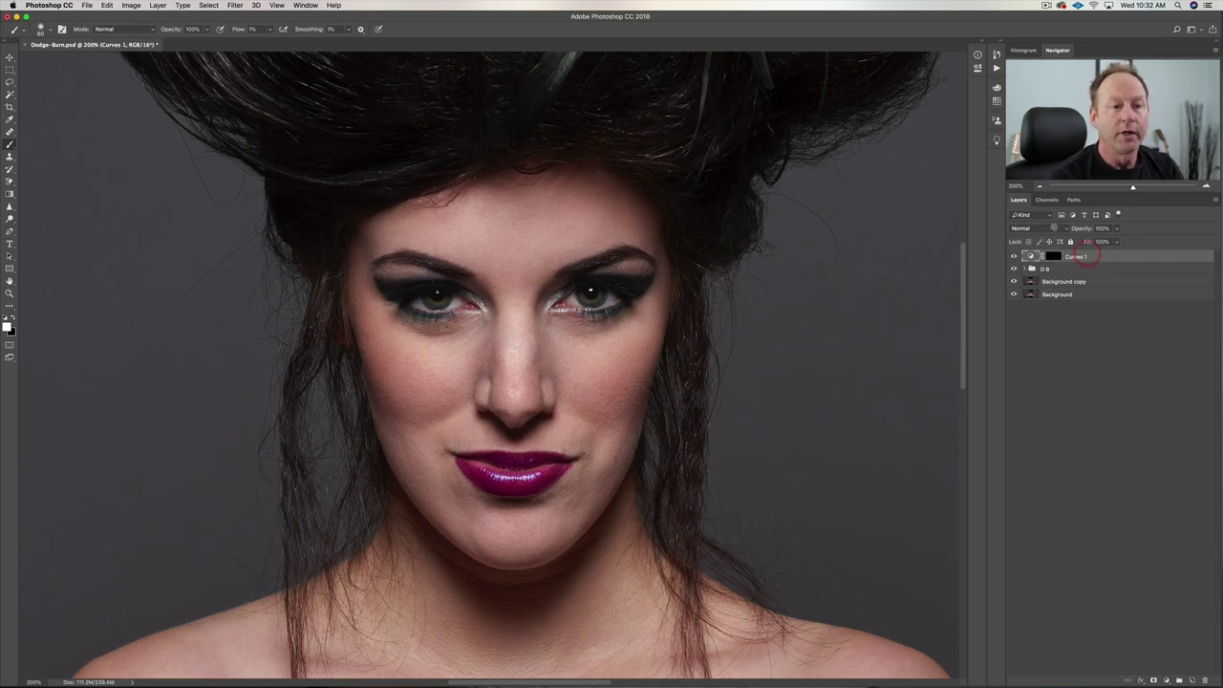
{"action": "left_click", "coordinate": [1030, 227]}
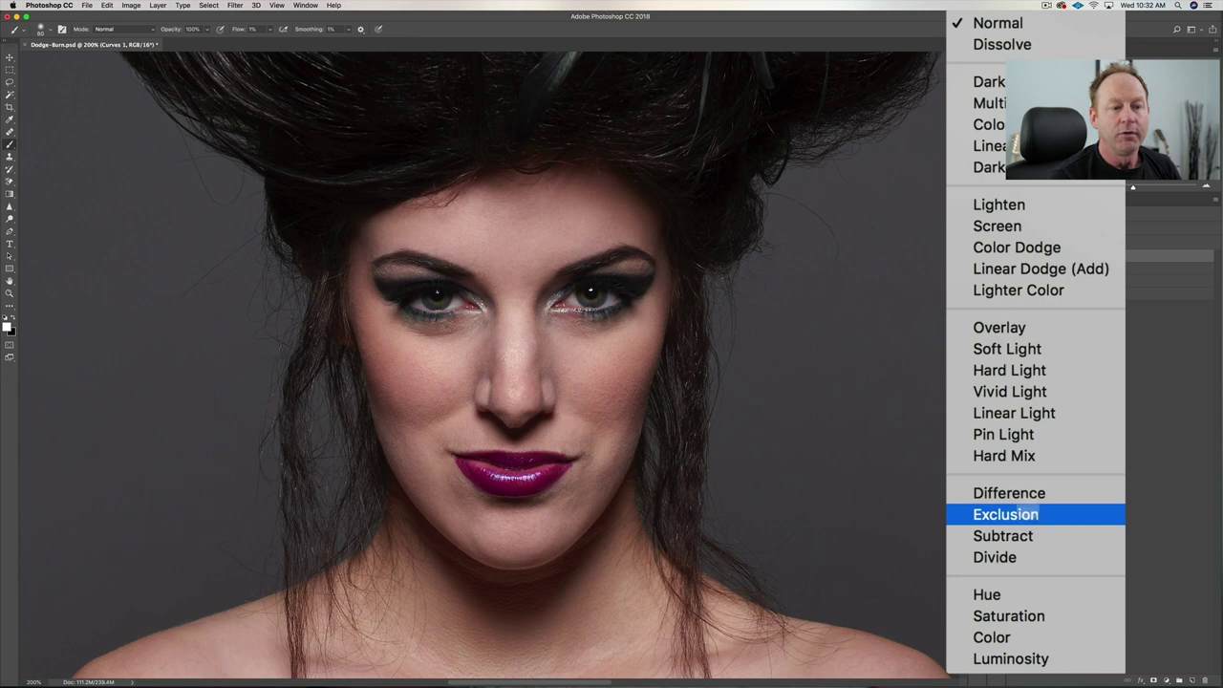
{"action": "left_click", "coordinate": [1030, 659]}
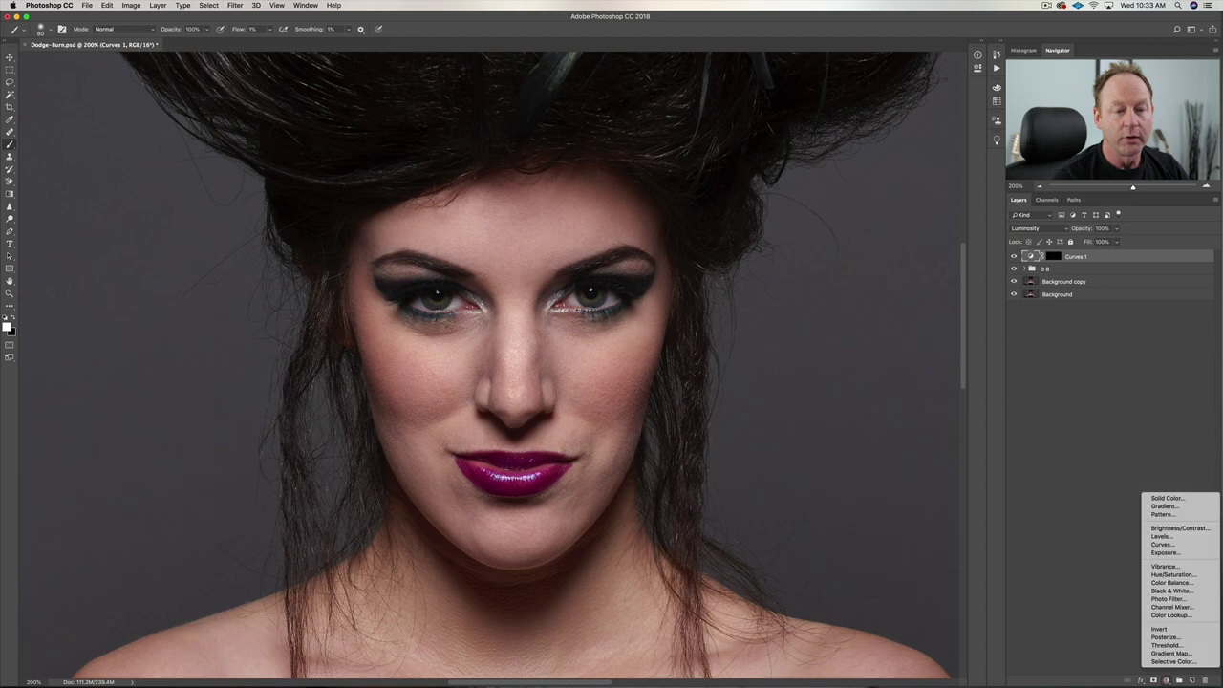
Add a second Curves adjustment layer above Curves 1, lowering the midtones from input 139 to output 119
{"action": "left_click", "coordinate": [1167, 678]}
{"action": "left_click", "coordinate": [1058, 600]}
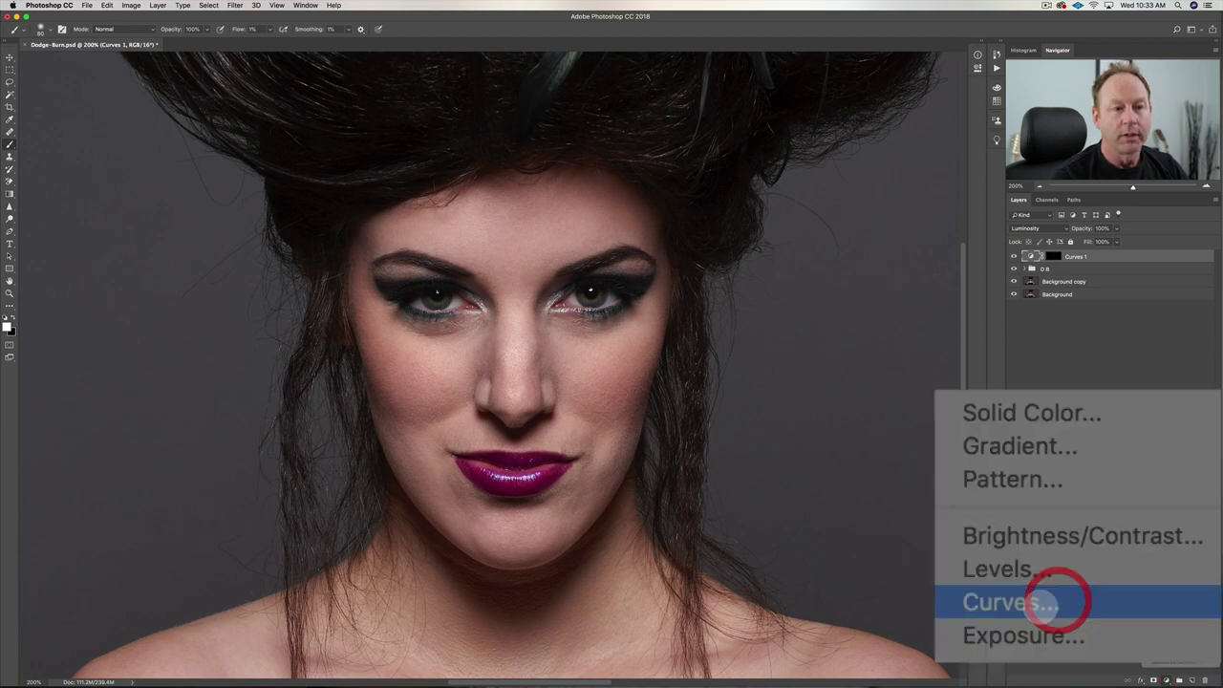
{"action": "left_click_drag", "start_coordinate": [919, 284], "coordinate": [931, 291]}
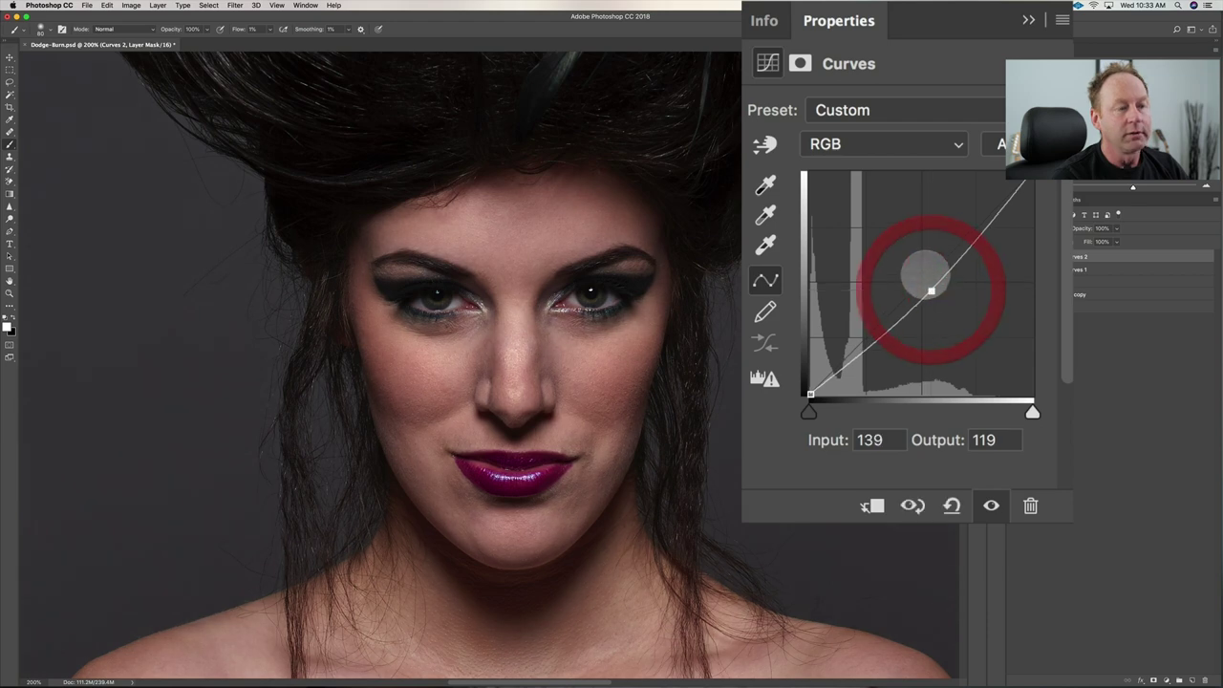
{"action": "left_click", "coordinate": [1027, 19]}
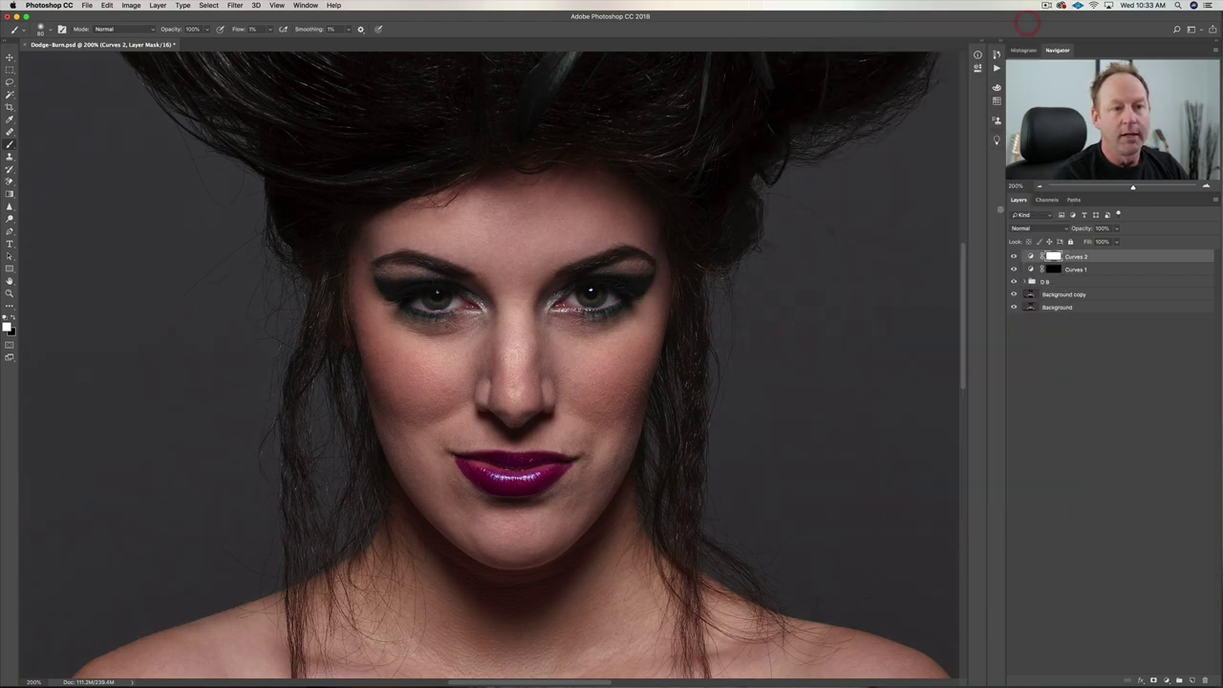
Set the Curves 2 layer's blending mode to Luminosity and invert its mask to black
{"action": "left_click", "coordinate": [1042, 228]}
{"action": "left_click", "coordinate": [1074, 633]}
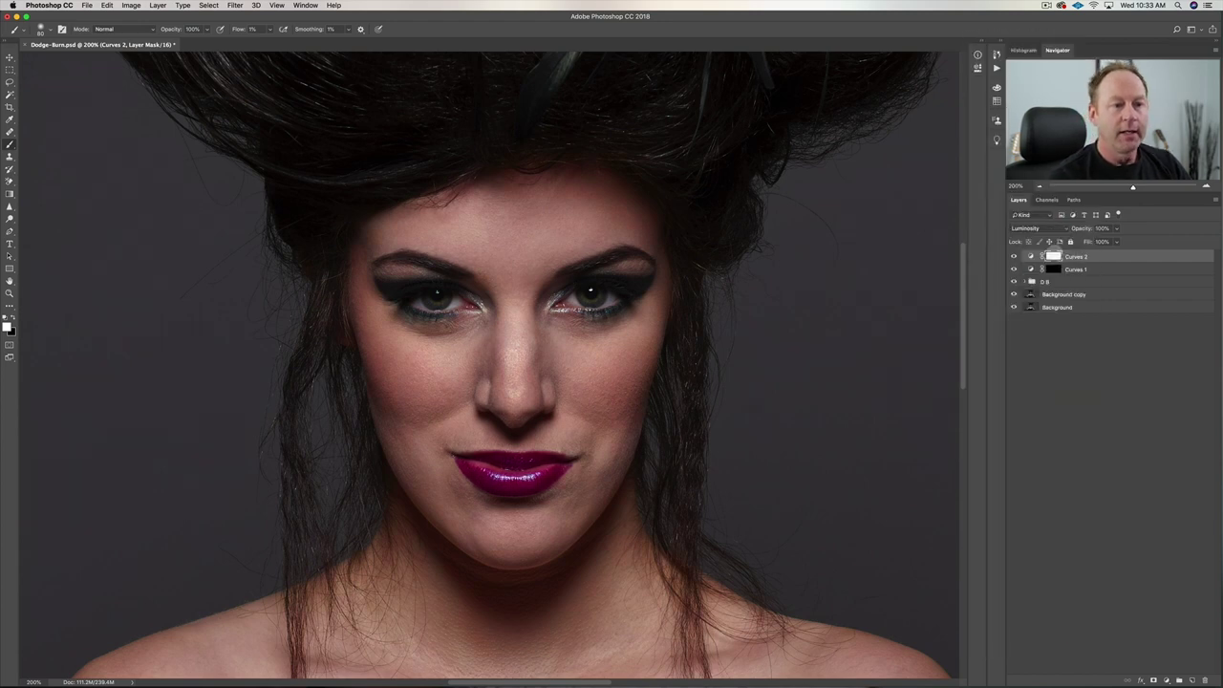
{"action": "key", "text": "super+i"}
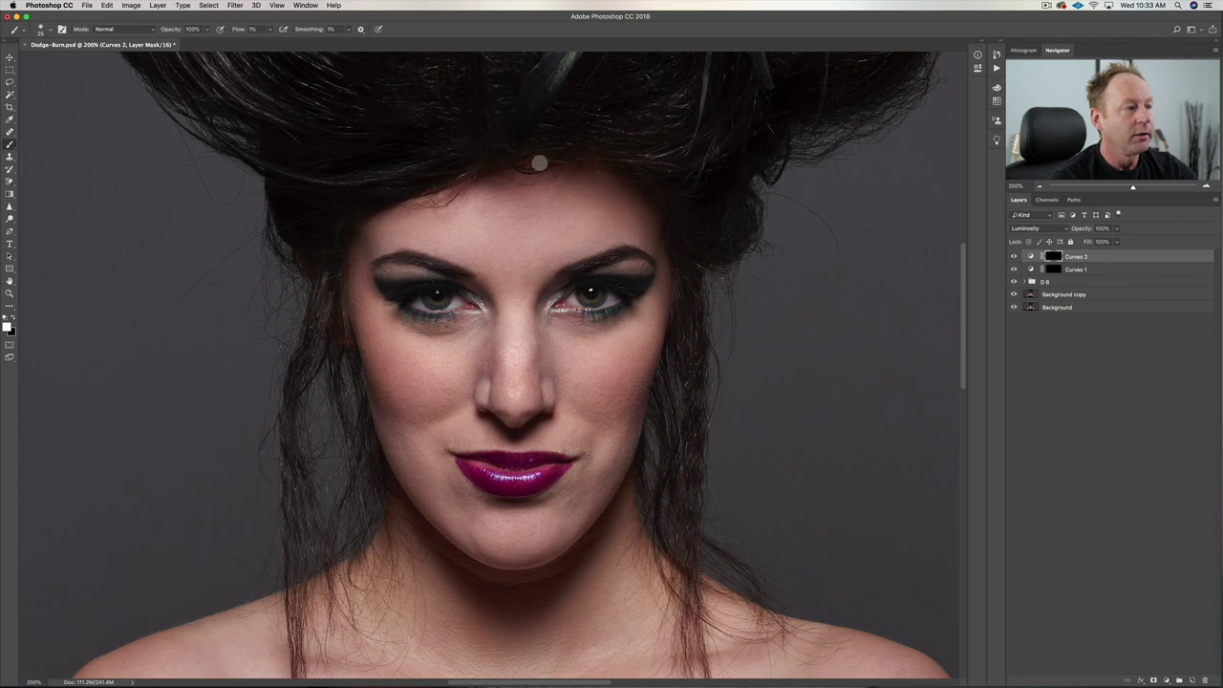
Enlarge the brush to 70 px and darken the hairline and outer edge of the face on the Curves 2 mask
{"action": "key", "text": "]"}
{"action": "key", "text": "]"}
{"action": "key", "text": "]"}
{"action": "key", "text": "]"}
{"action": "key", "text": "]"}
{"action": "key", "text": "]"}
{"action": "key", "text": "]"}
{"action": "key", "text": "]"}
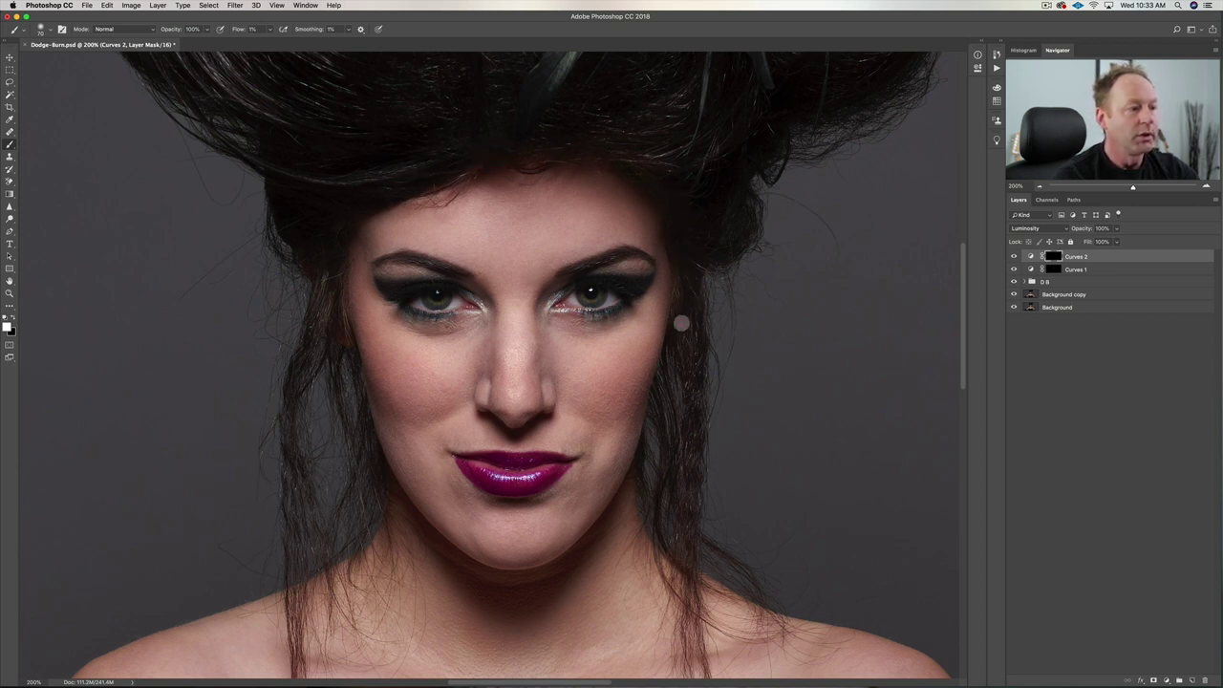
{"action": "left_click", "coordinate": [678, 365]}
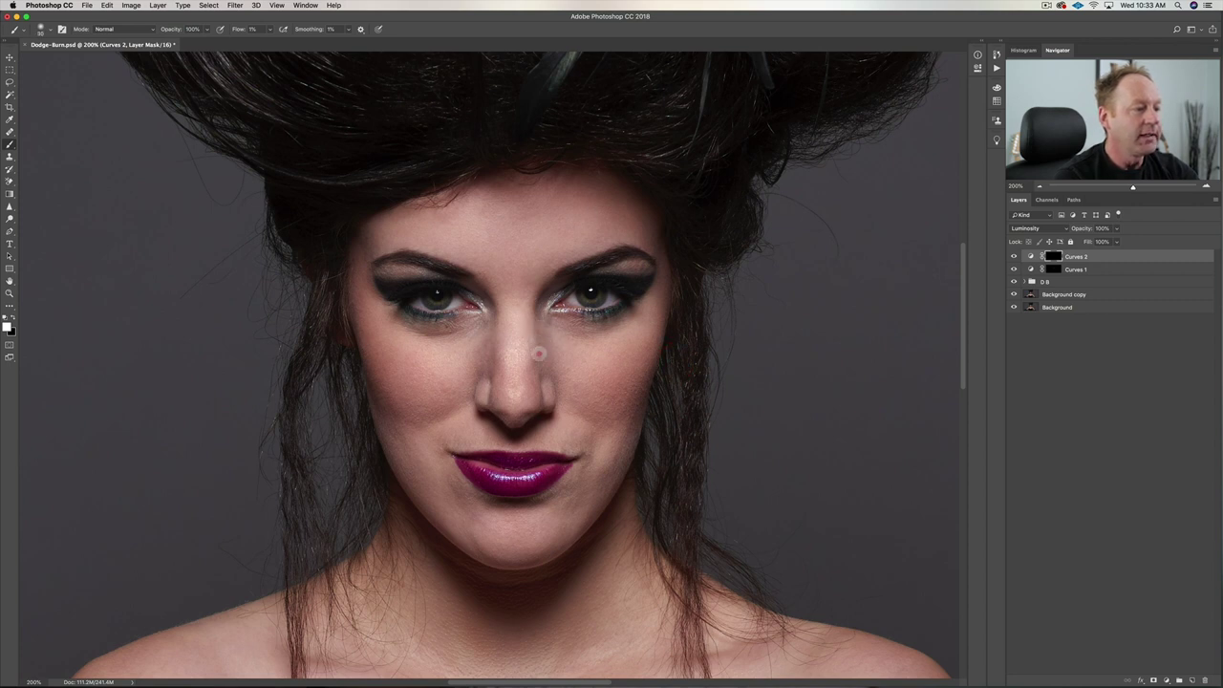
Darken both sides of the nose with white strokes on the Curves 2 mask
{"action": "left_click_drag", "start_coordinate": [538, 367], "coordinate": [538, 378]}
{"action": "left_click_drag", "start_coordinate": [496, 323], "coordinate": [501, 370]}
{"action": "left_click_drag", "start_coordinate": [539, 331], "coordinate": [539, 340]}
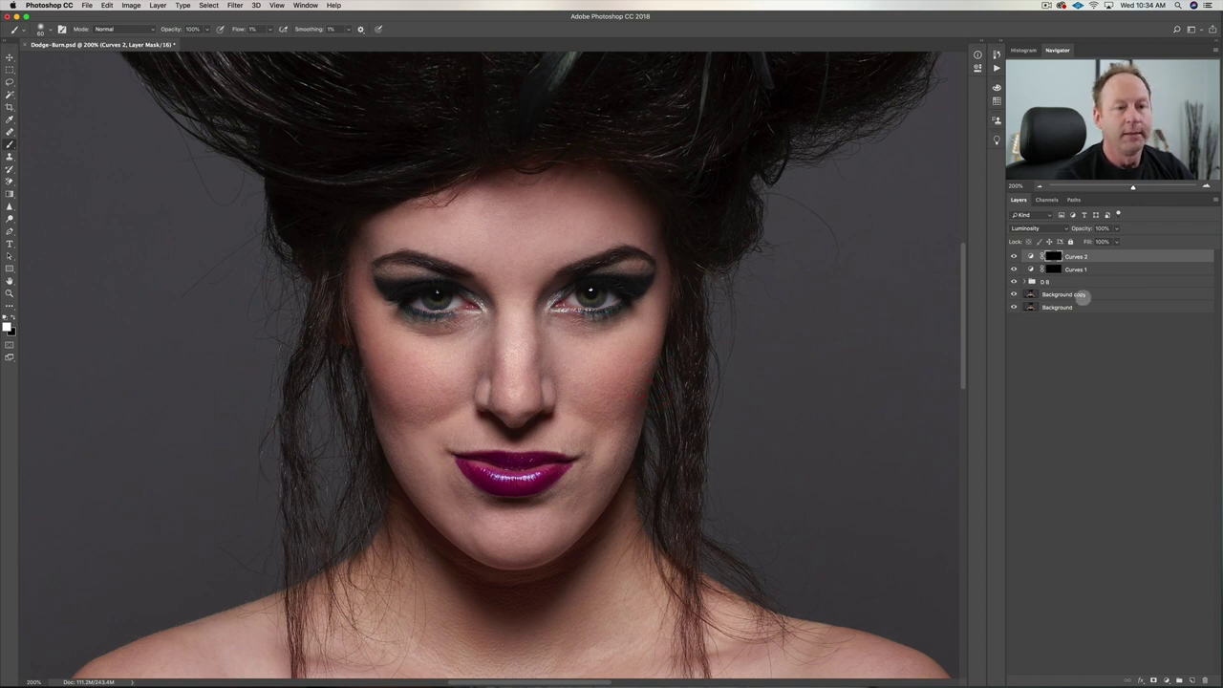
Compare the portrait with and without the darkening painted on the Curves 2 layer
{"action": "left_click", "coordinate": [1013, 255]}
{"action": "left_click", "coordinate": [1012, 255]}
{"action": "left_click", "coordinate": [1014, 256]}
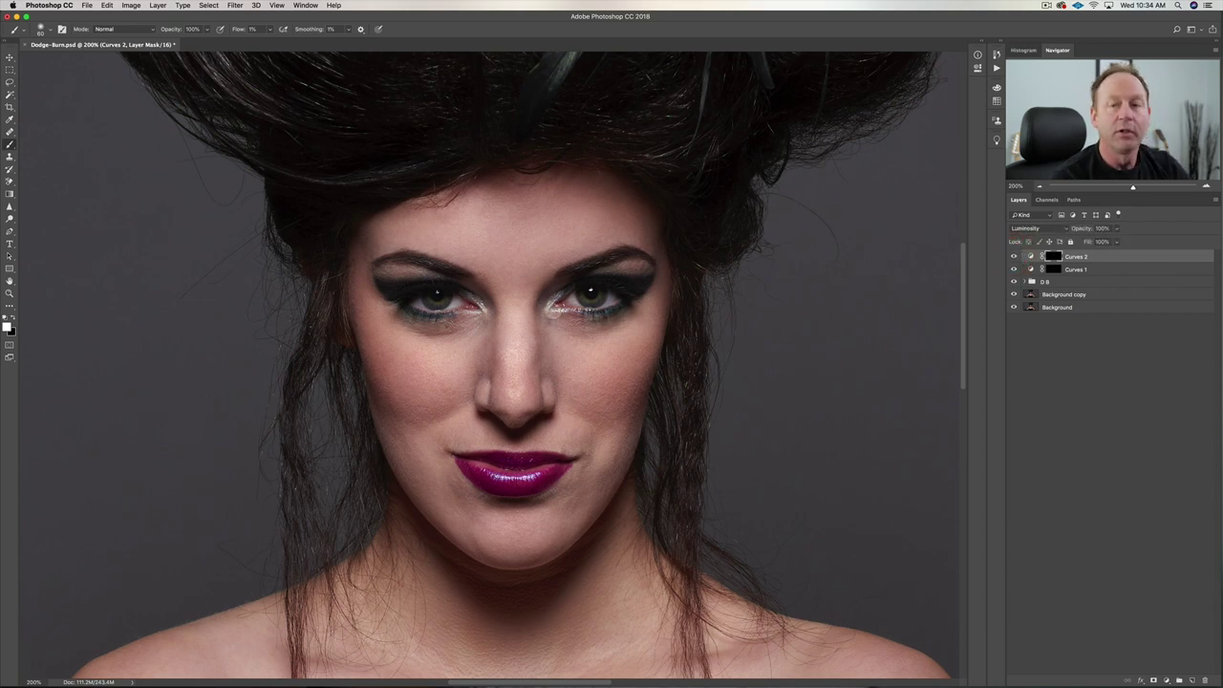
Shrink the brush to 30 px and smaller, and darken the makeup around both eyes on the Curves 2 mask
{"action": "key", "text": "super+equal"}
{"action": "key", "text": "super+equal"}
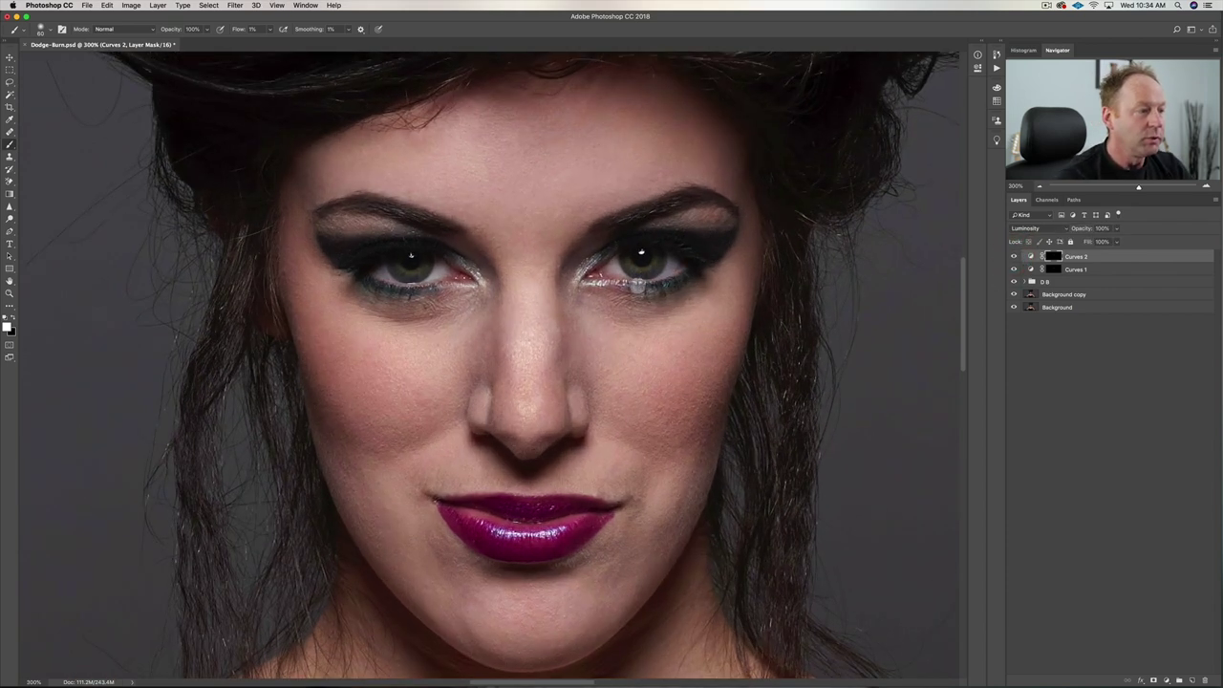
{"action": "left_click_drag", "start_coordinate": [661, 306], "coordinate": [652, 388]}
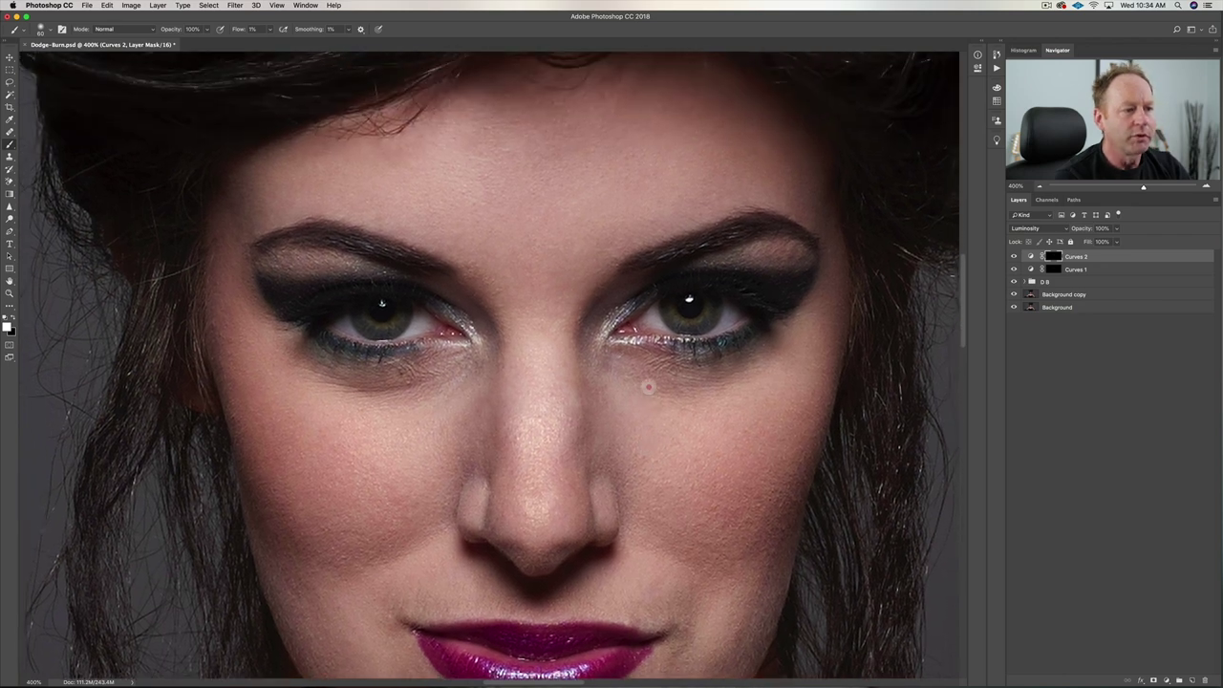
{"action": "key", "text": "bracketleft"}
{"action": "key", "text": "bracketleft"}
{"action": "key", "text": "bracketleft"}
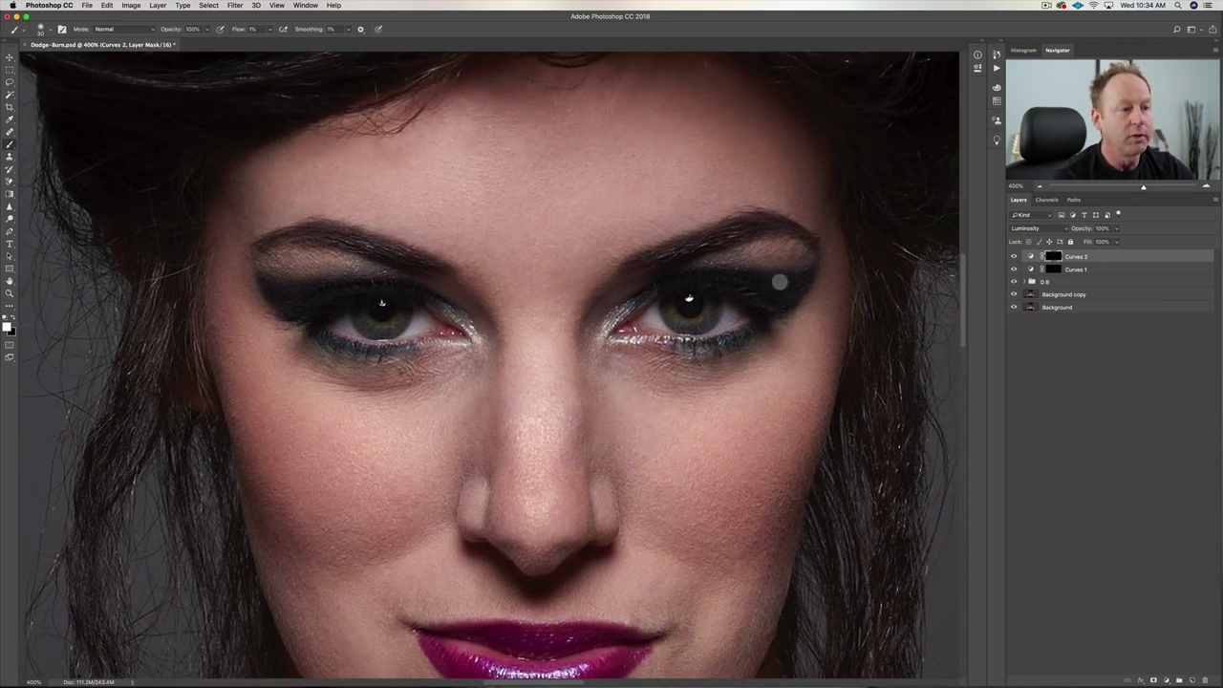
{"action": "left_click_drag", "start_coordinate": [775, 288], "coordinate": [721, 273]}
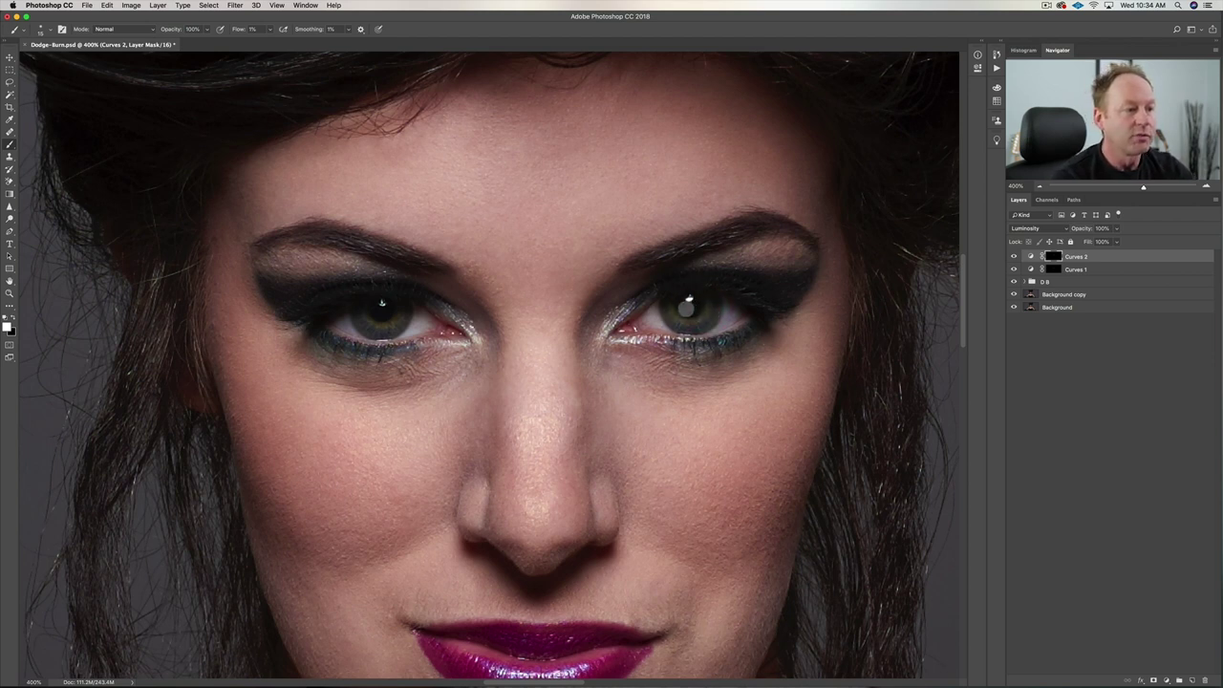
{"action": "left_click_drag", "start_coordinate": [759, 289], "coordinate": [723, 270]}
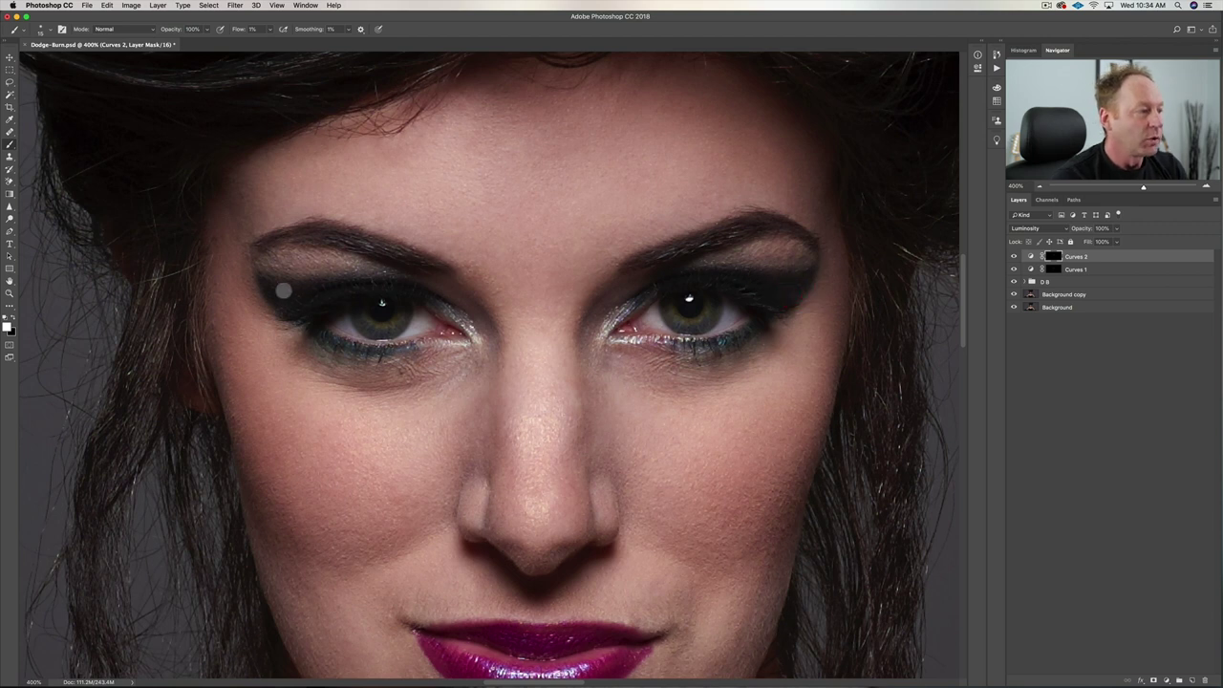
{"action": "mouse_move", "coordinate": [431, 299]}
{"action": "left_mouse_down"}
{"action": "mouse_move", "coordinate": [446, 313]}
{"action": "mouse_move", "coordinate": [376, 308]}
{"action": "mouse_move", "coordinate": [355, 360]}
{"action": "mouse_move", "coordinate": [326, 336]}
{"action": "mouse_move", "coordinate": [397, 348]}
{"action": "mouse_move", "coordinate": [478, 341]}
{"action": "left_mouse_up"}
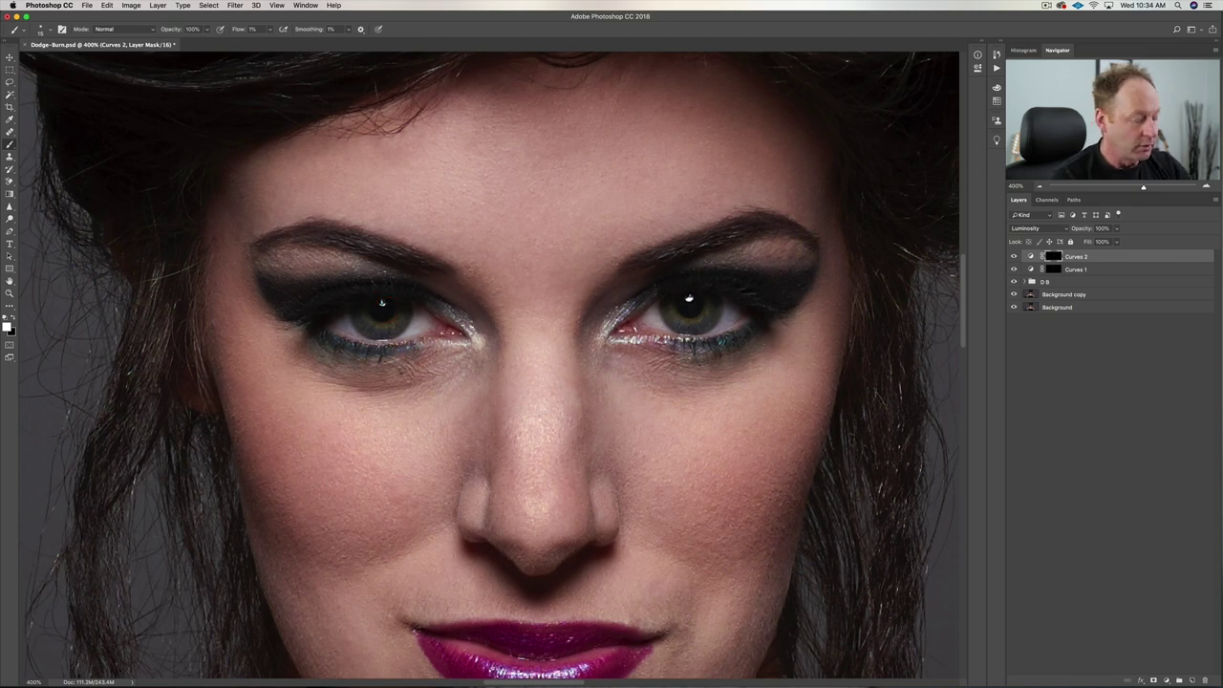
{"action": "key", "text": "super+minus"}
{"action": "key", "text": "super+minus"}
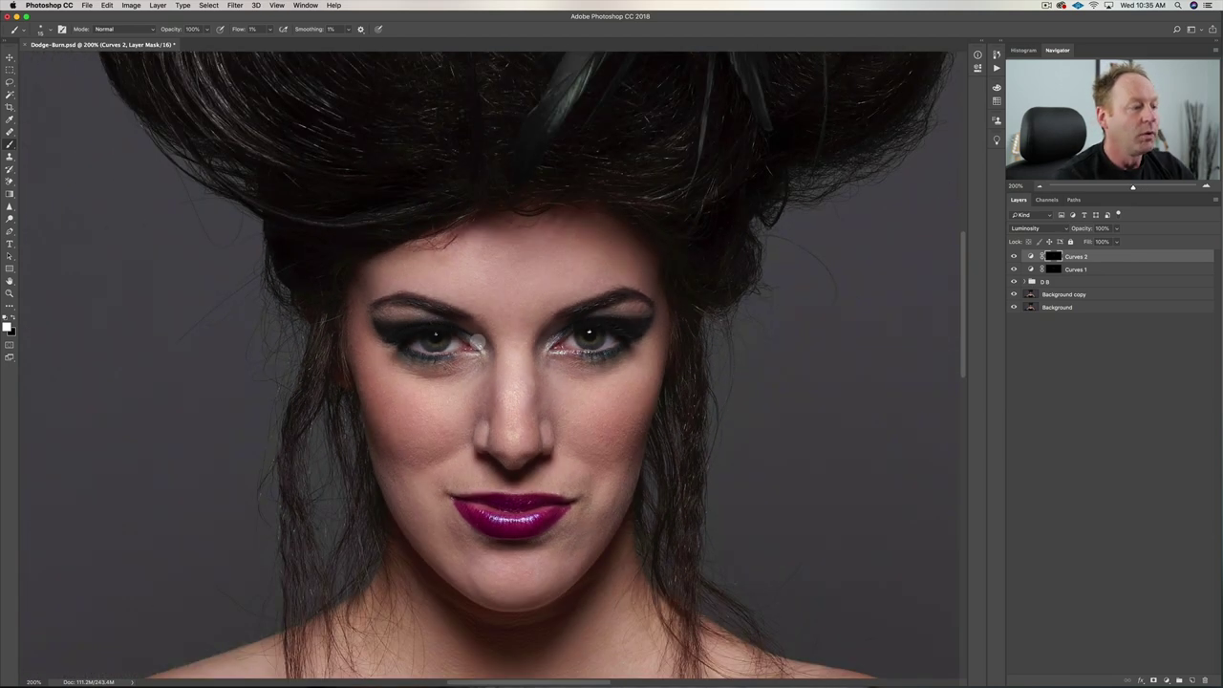